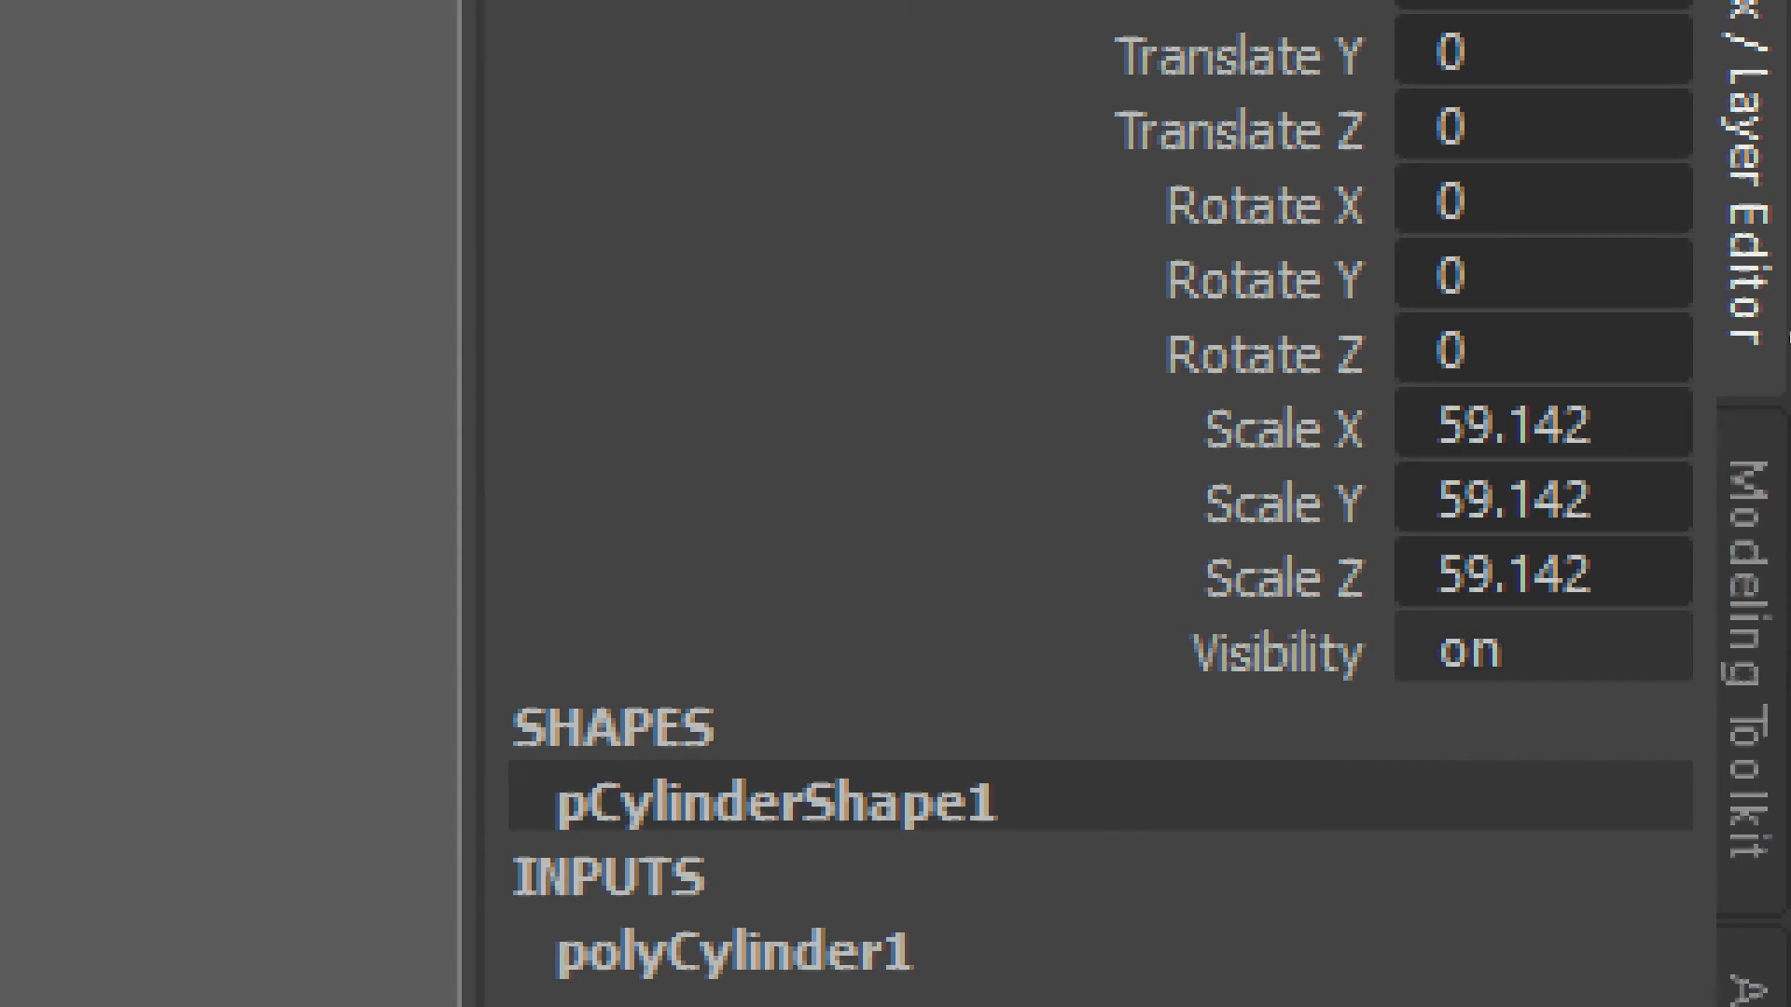
- Switch the cylinder to face selection and add divisions to one of its front side faces using the Modeling Toolkit
left_click(1752, 657)
scroll(1625, 541, "down", 10)
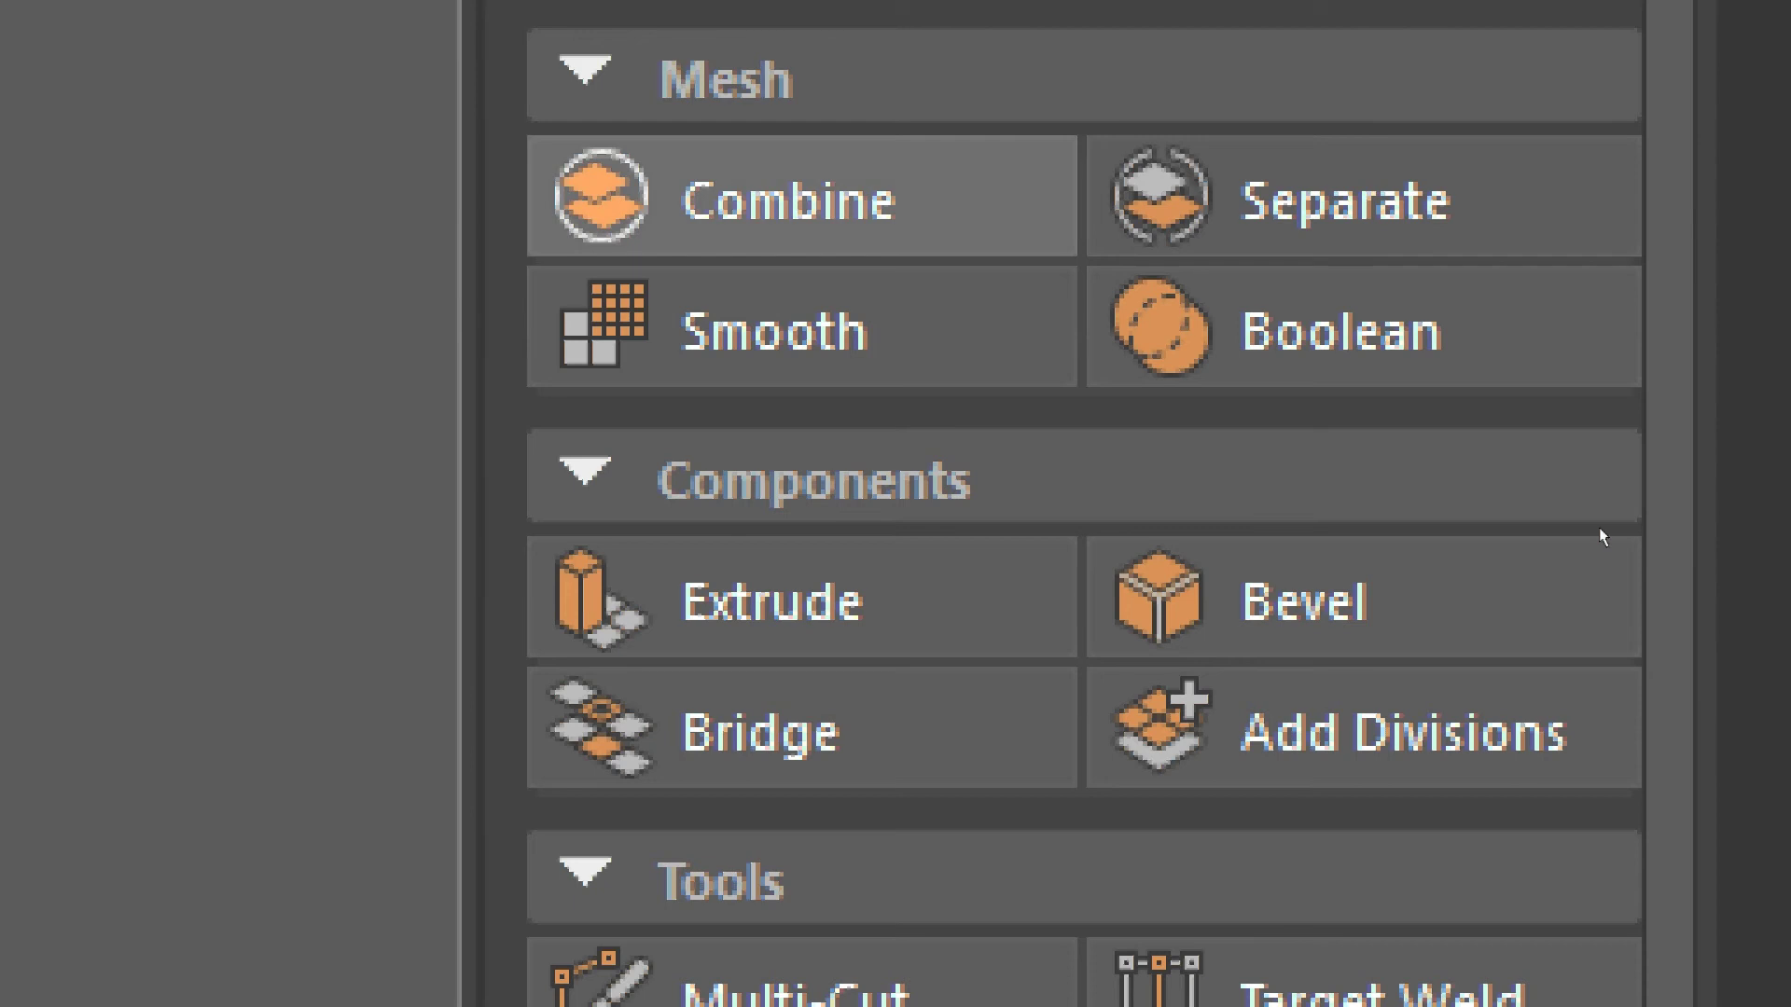
scroll(1655, 672, "down", 3)
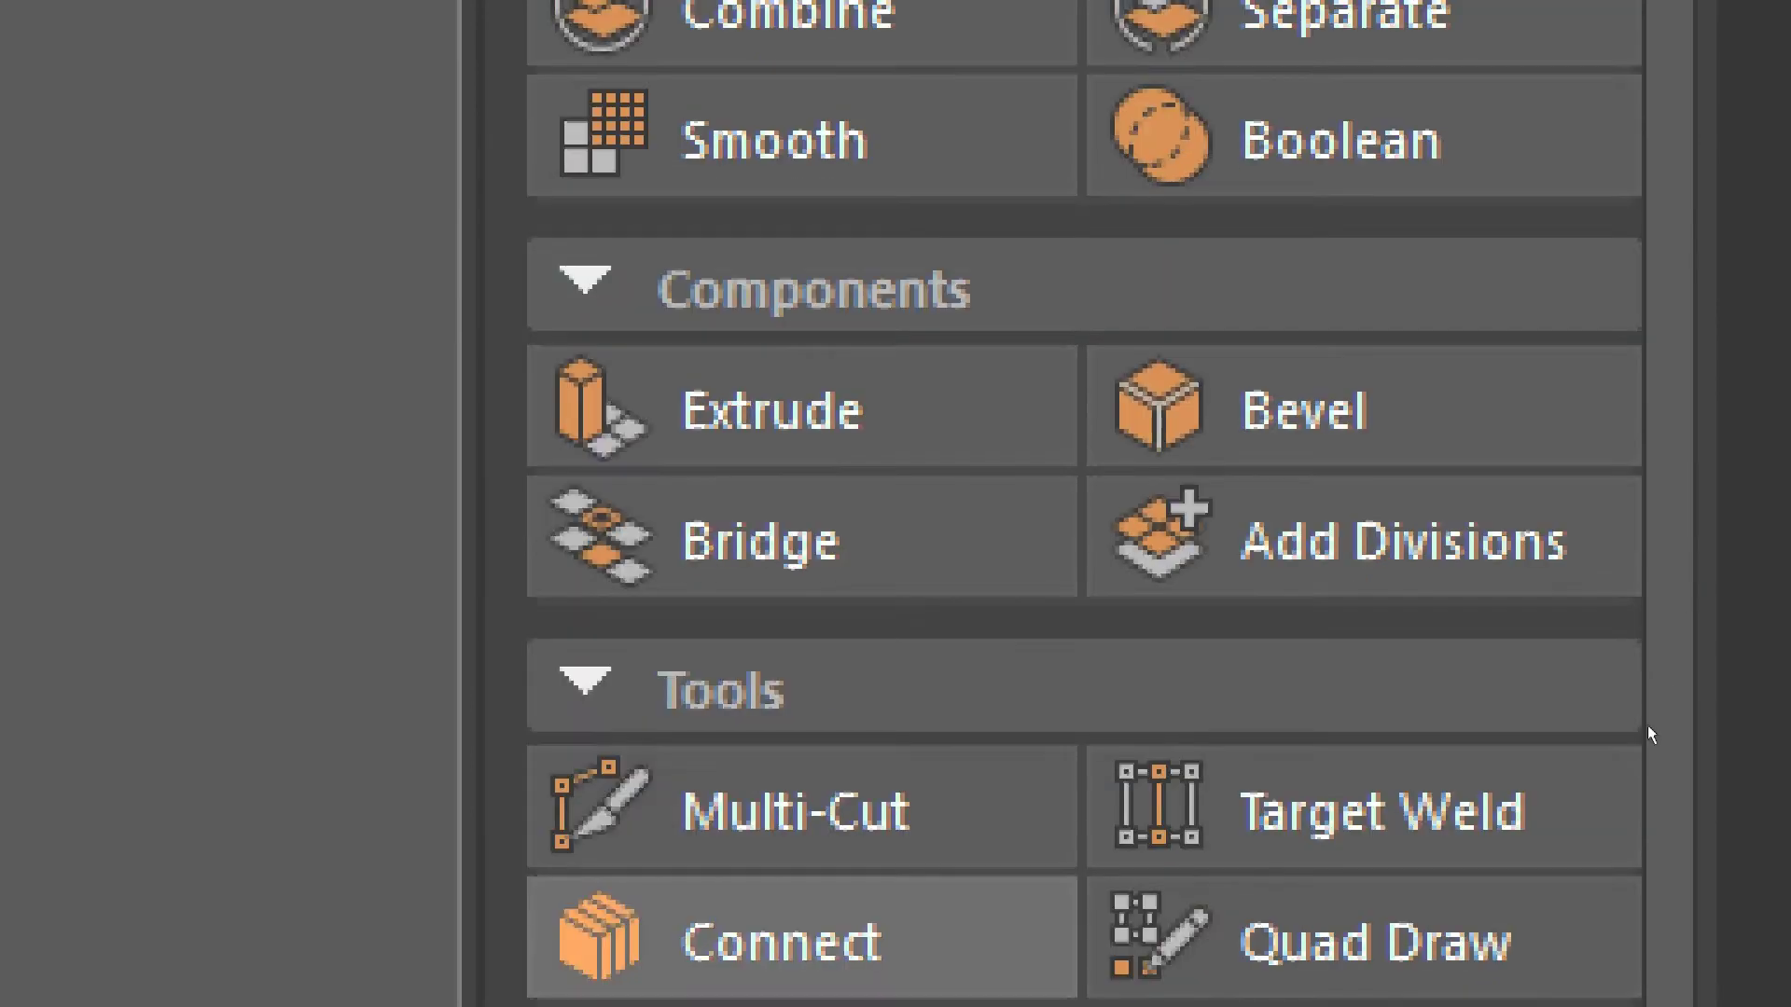
scroll(1623, 690, "down", 1)
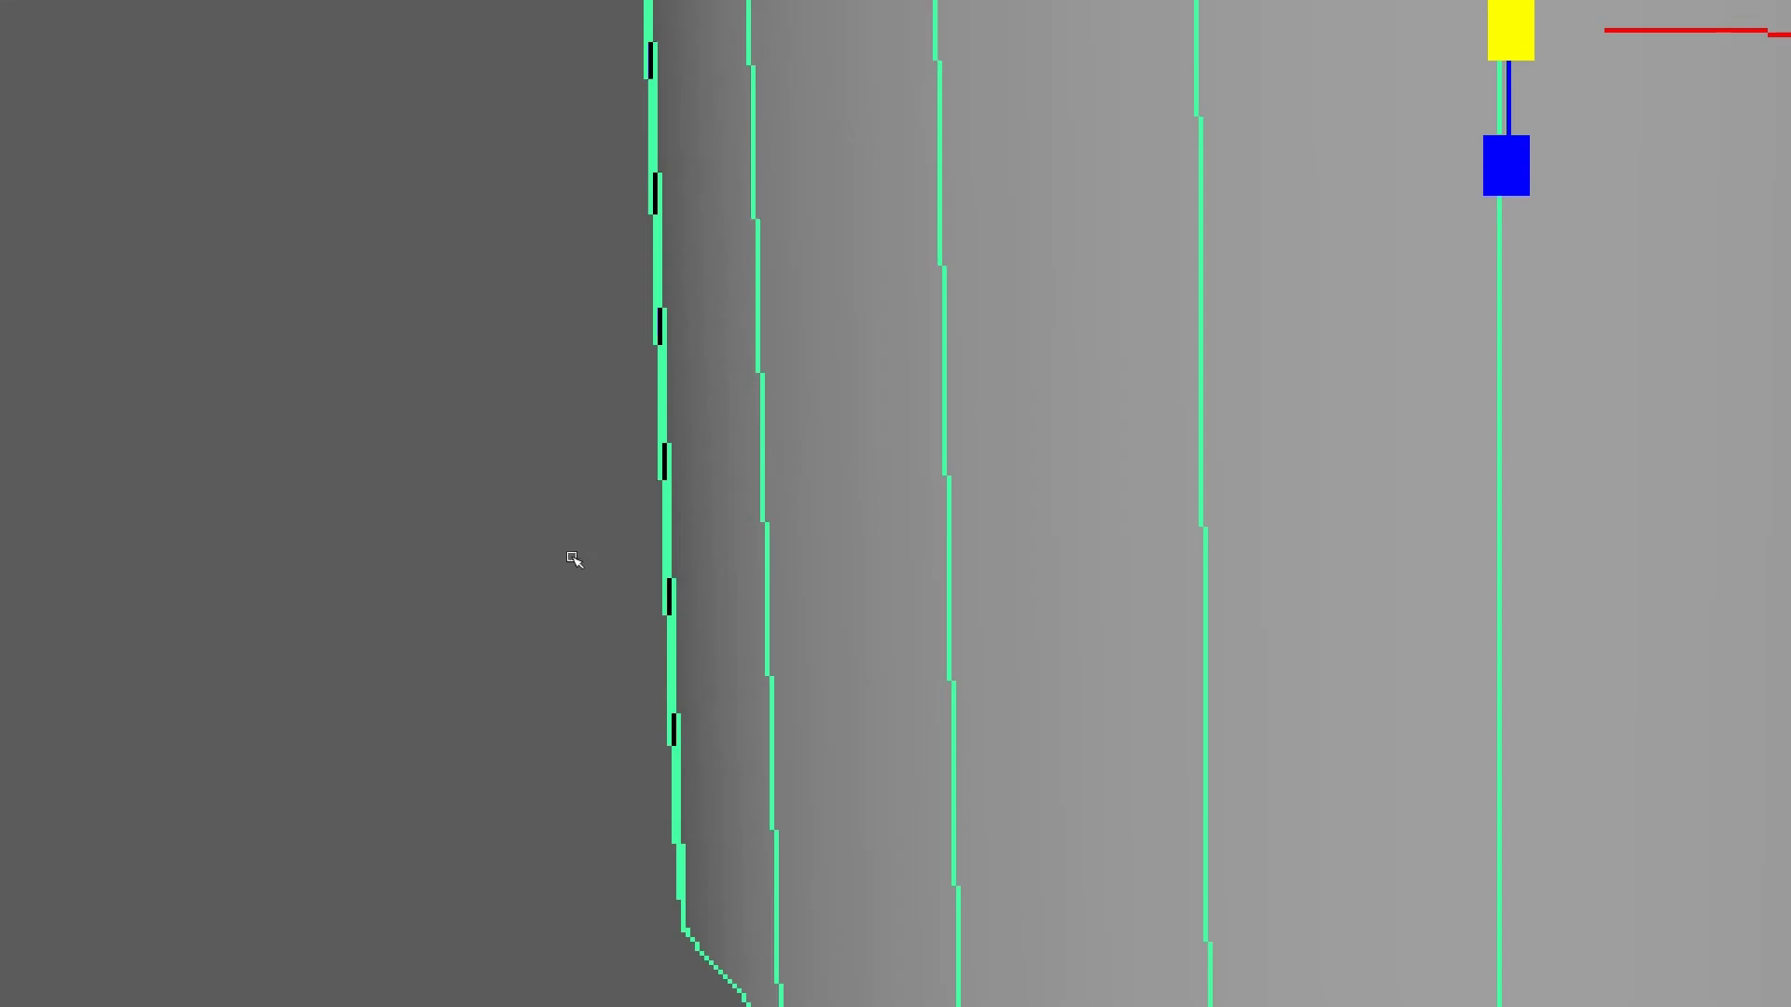
mouse_move(665, 542)
right_mouse_down()
mouse_move(645, 591)
mouse_move(708, 564)
mouse_move(670, 422)
mouse_move(679, 515)
right_mouse_up()
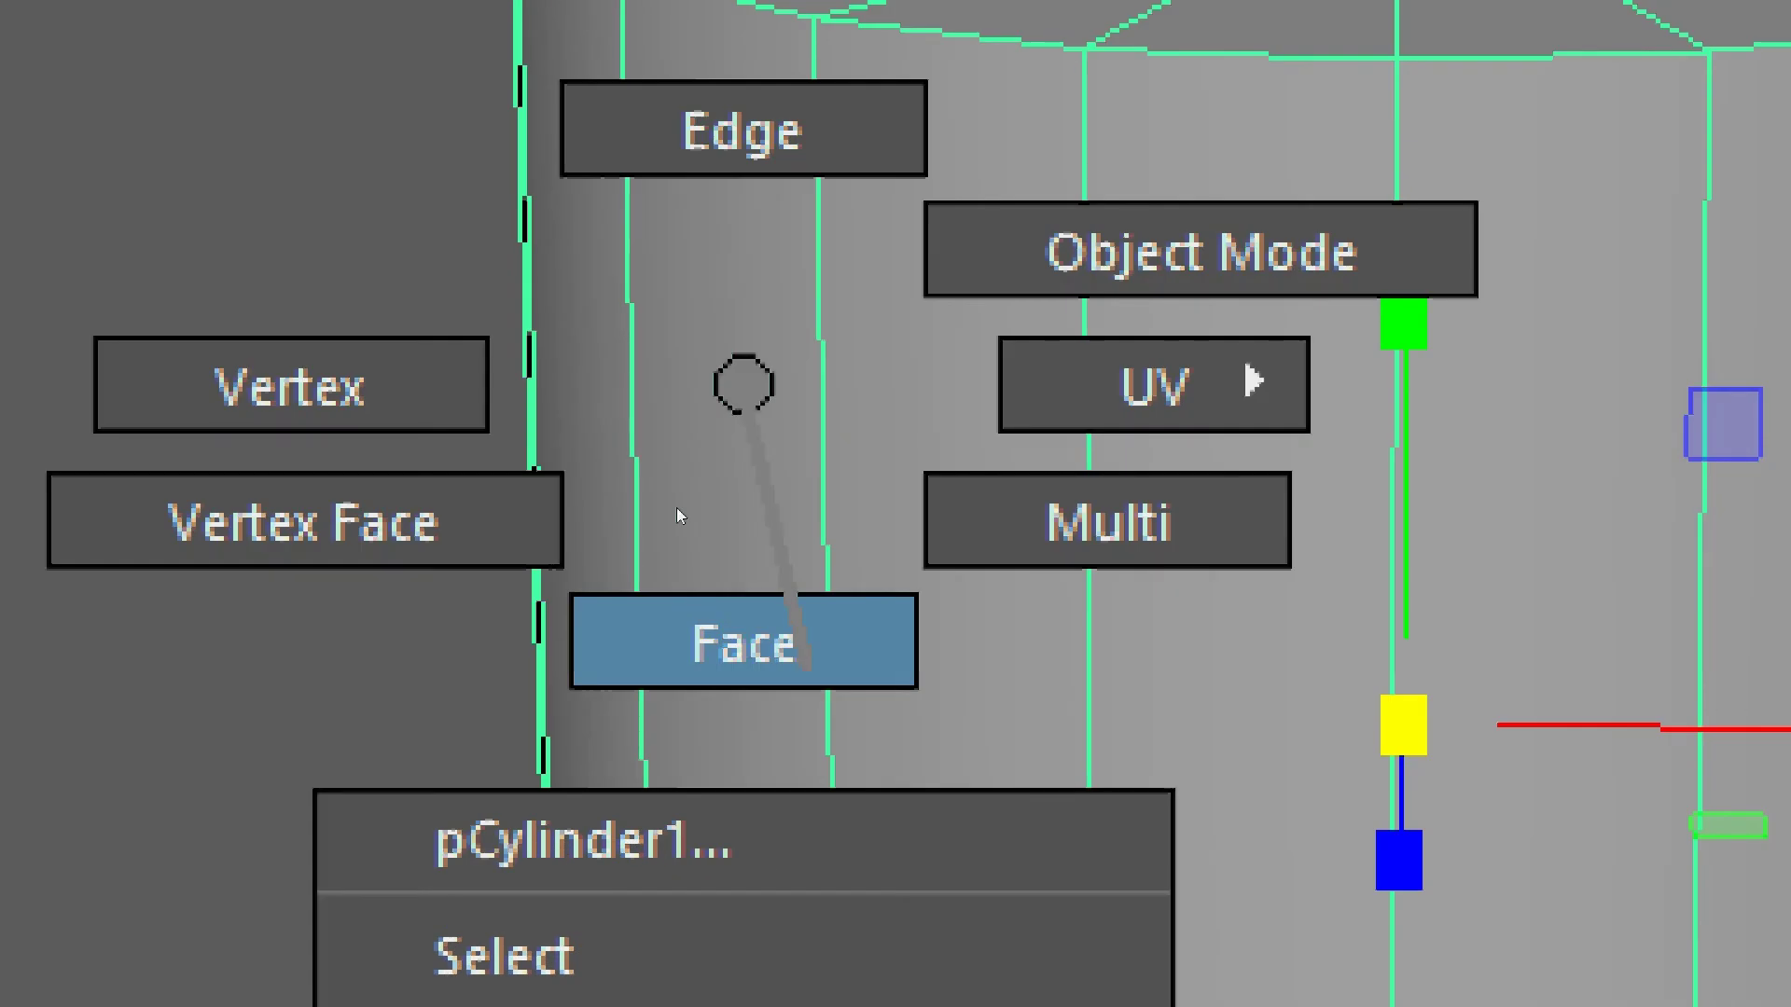
right_click_drag(678, 515, 678, 516)
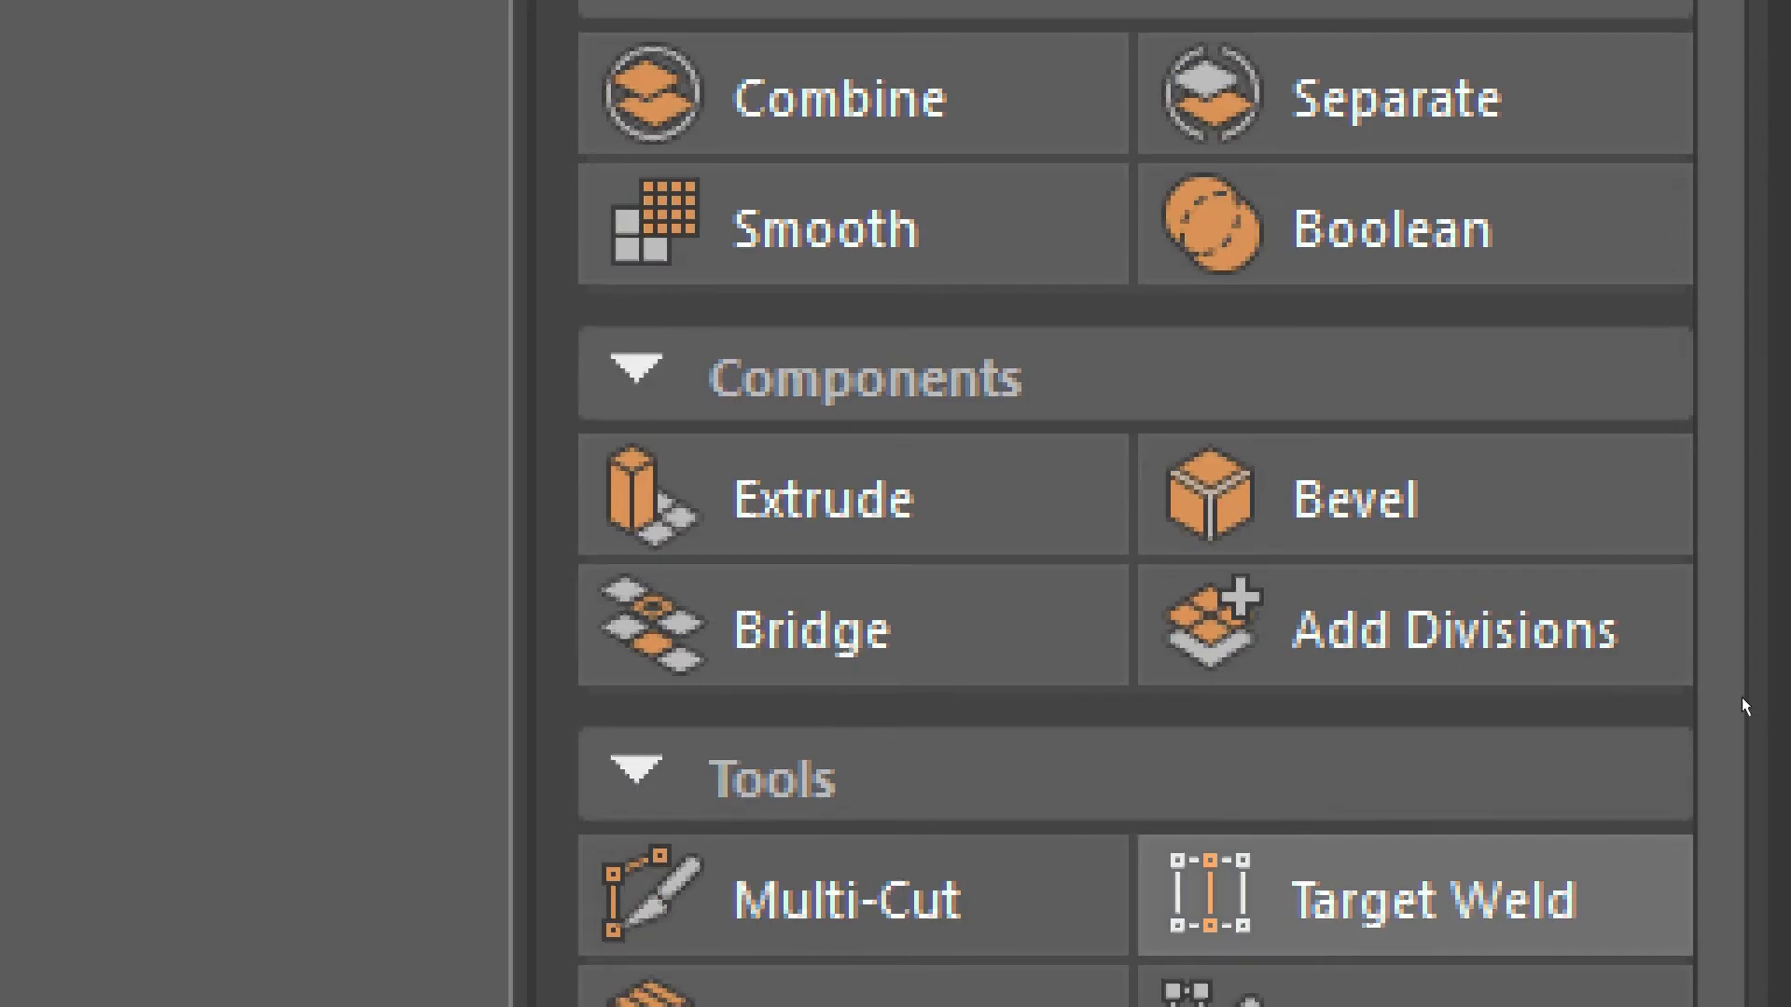
left_click(1660, 726)
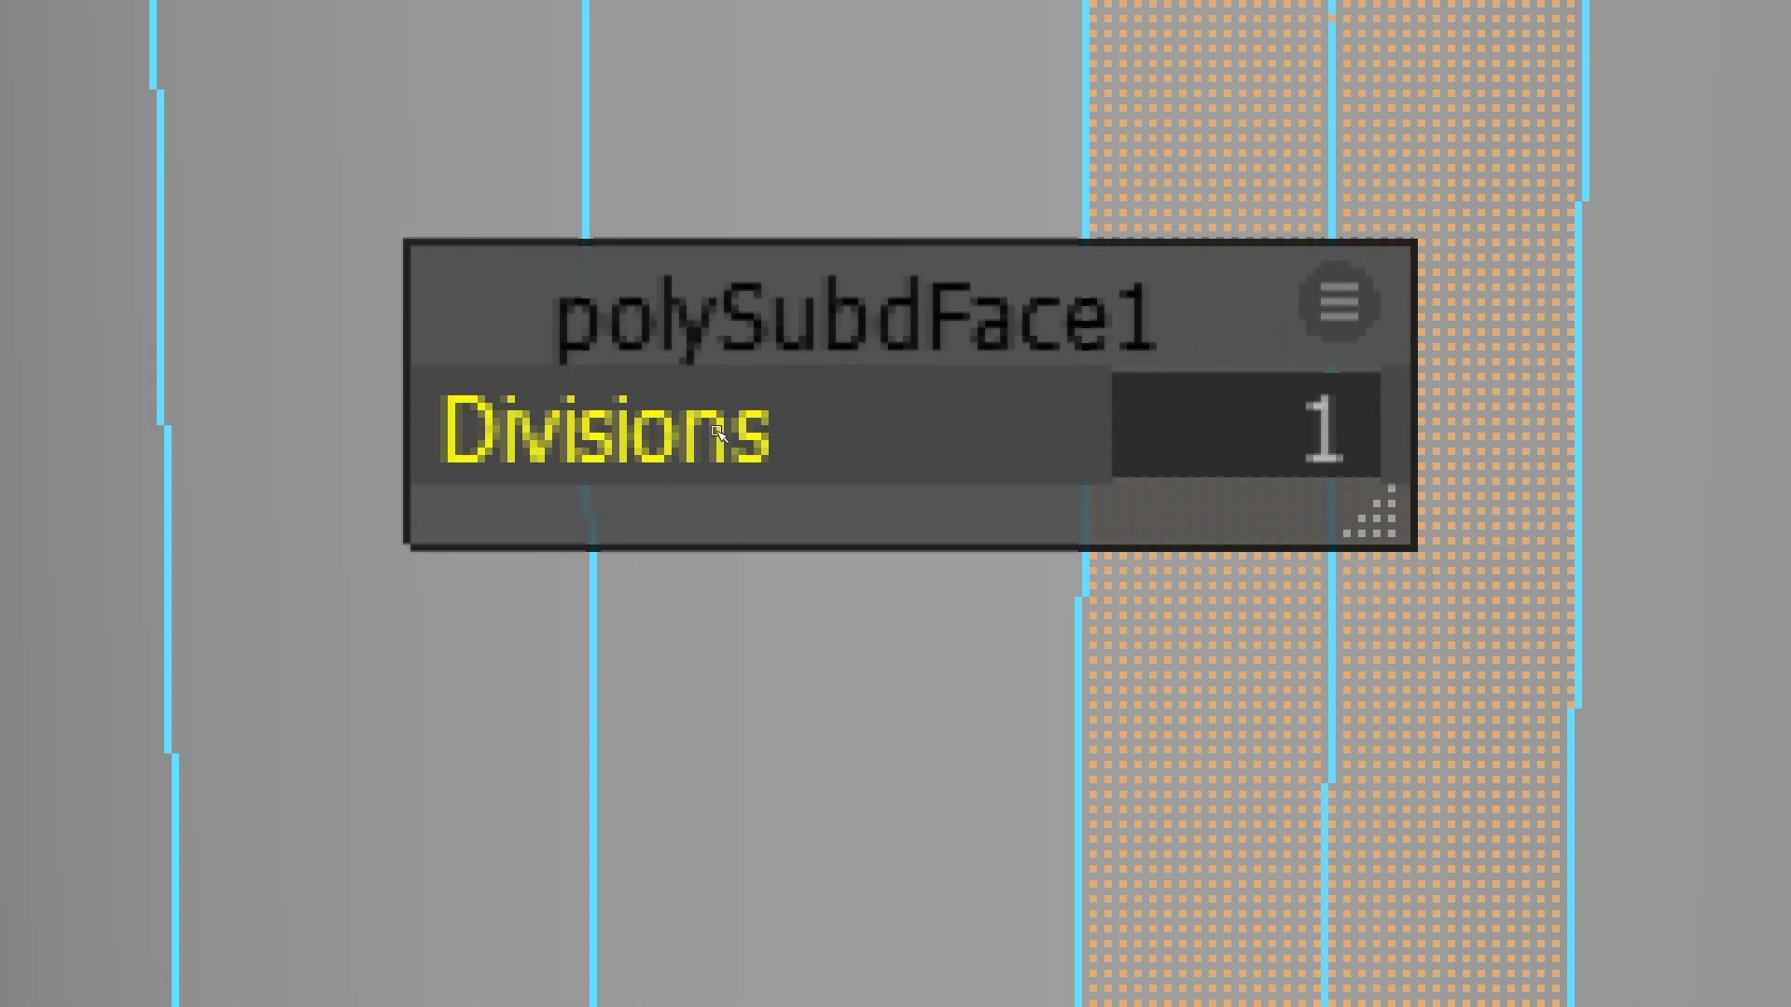
- Set the Divisions of the subdivided side face to 2
left_click_drag(716, 431, 693, 399)
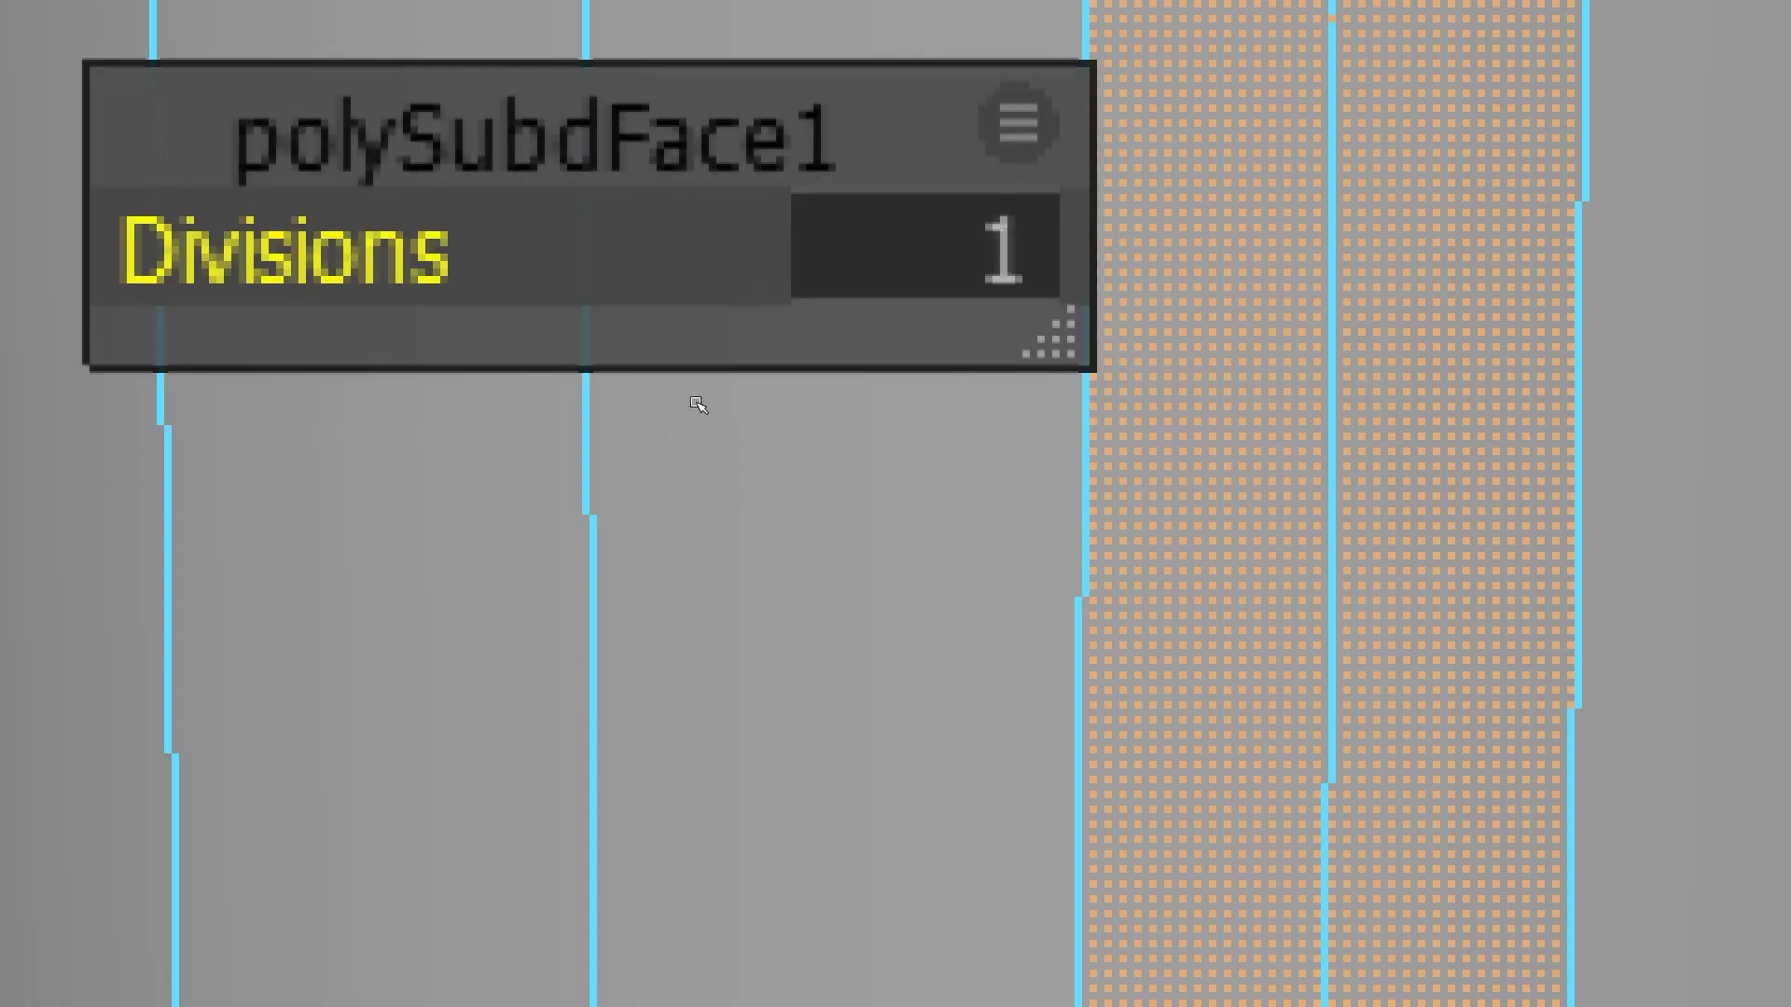
left_click(776, 423)
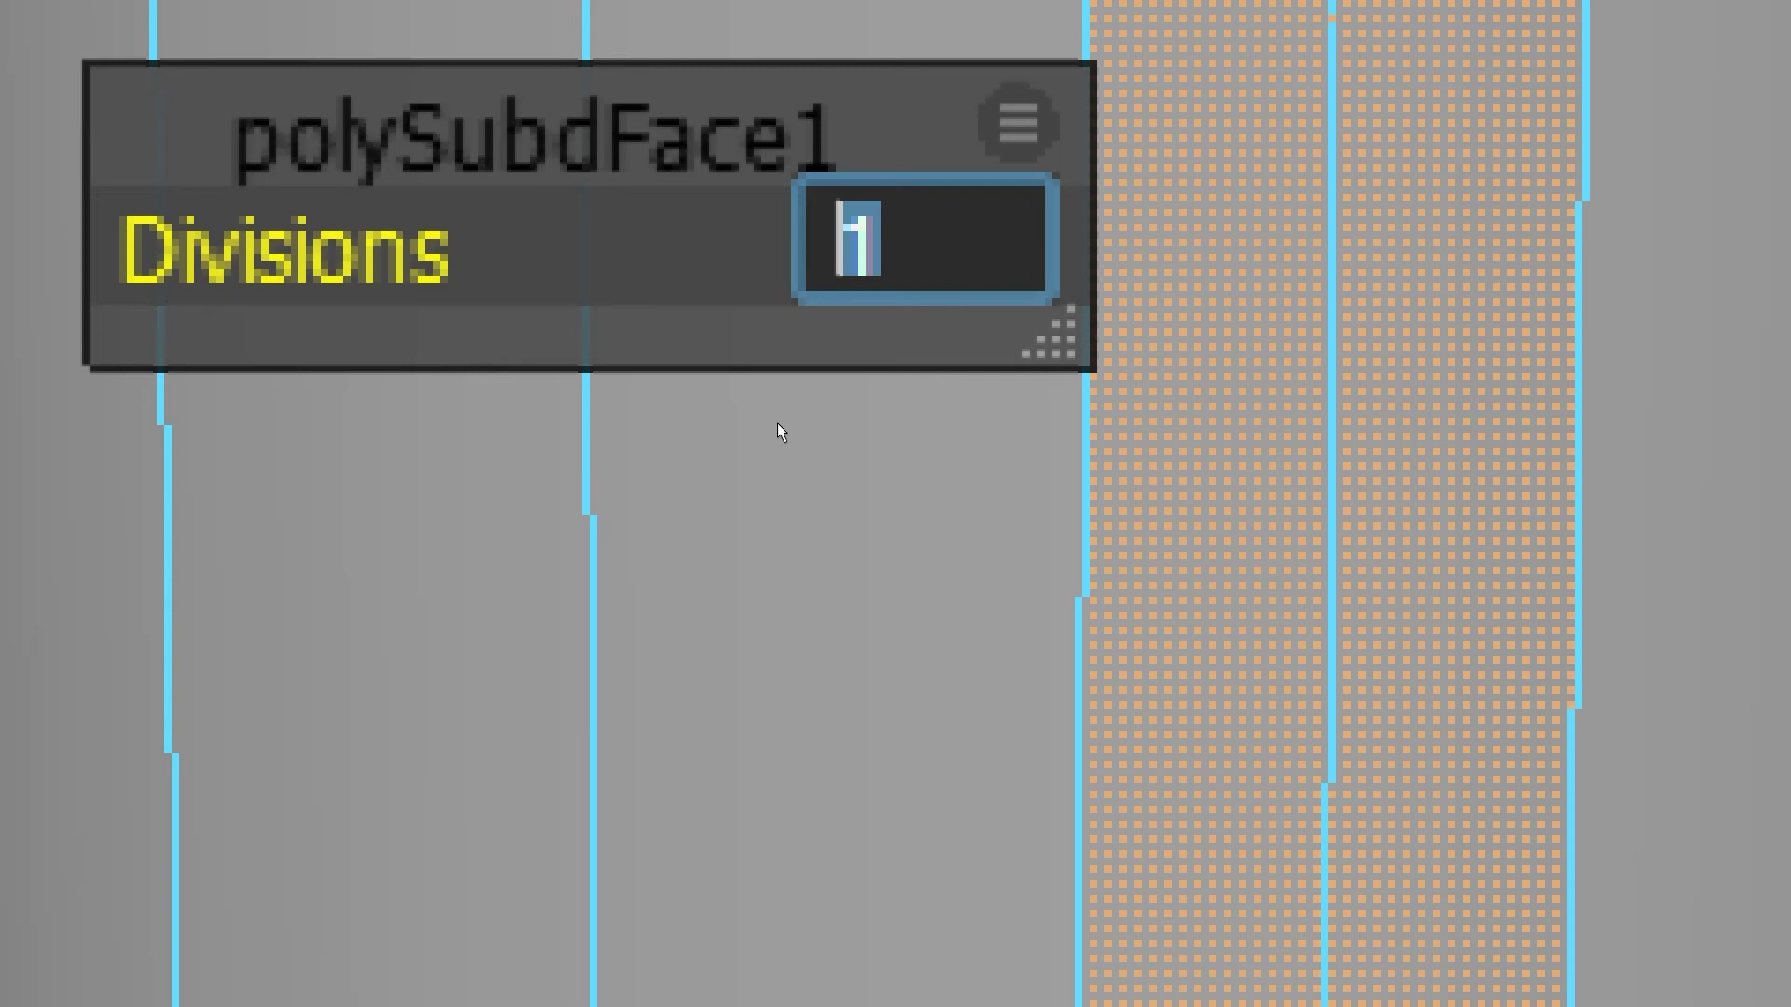
type("2")
key("Return")
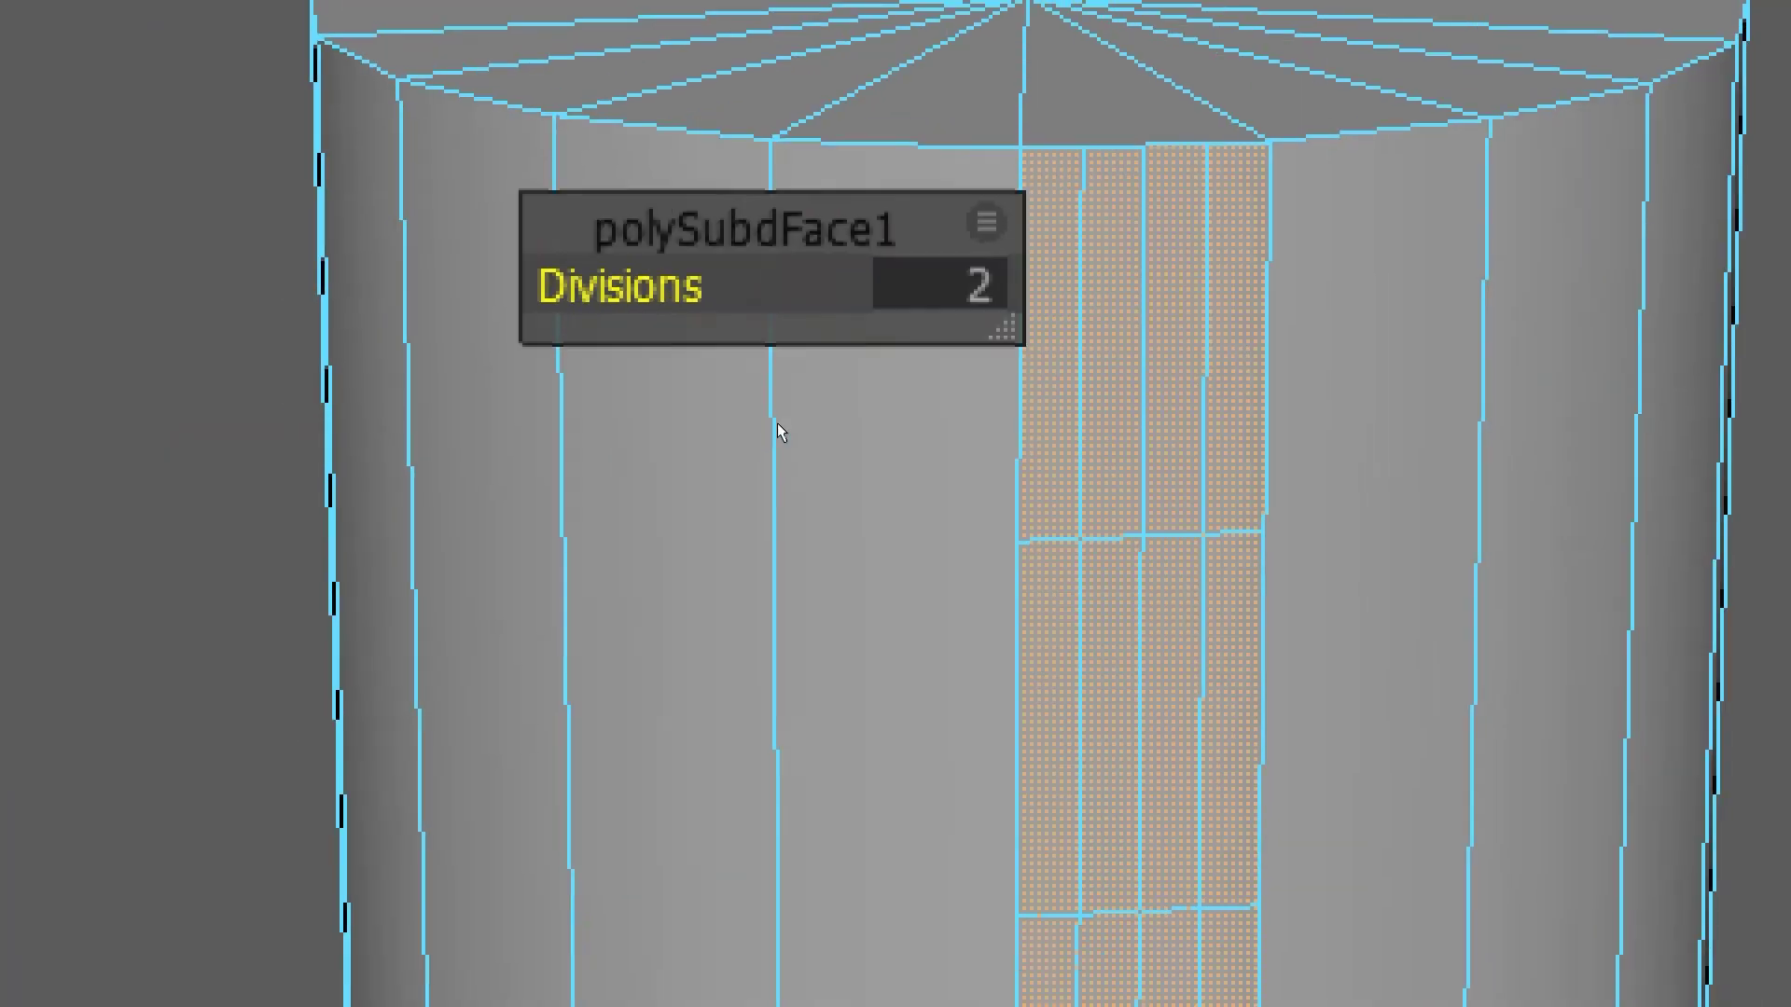
- Compare subdivision densities on the selected side face by setting Divisions to 1 and back to 2
middle_click_drag(720, 564, 763, 392, "alt")
scroll(734, 472, "down", 3)
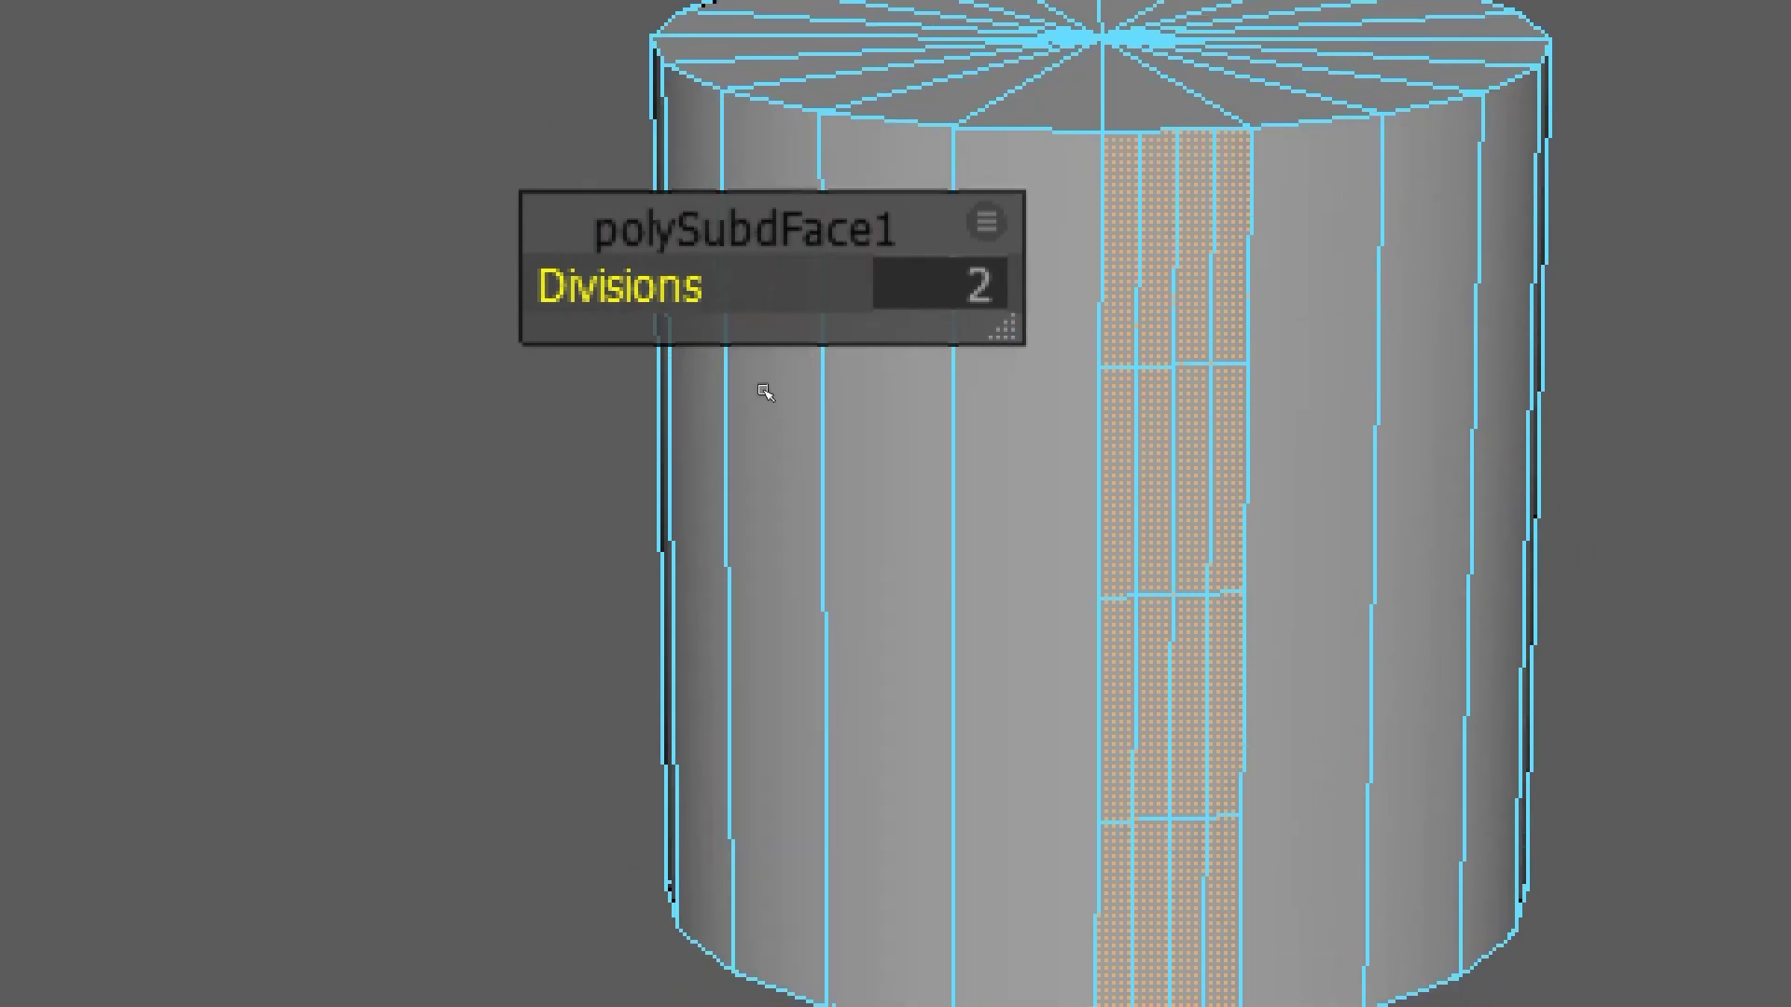
key("Tab")
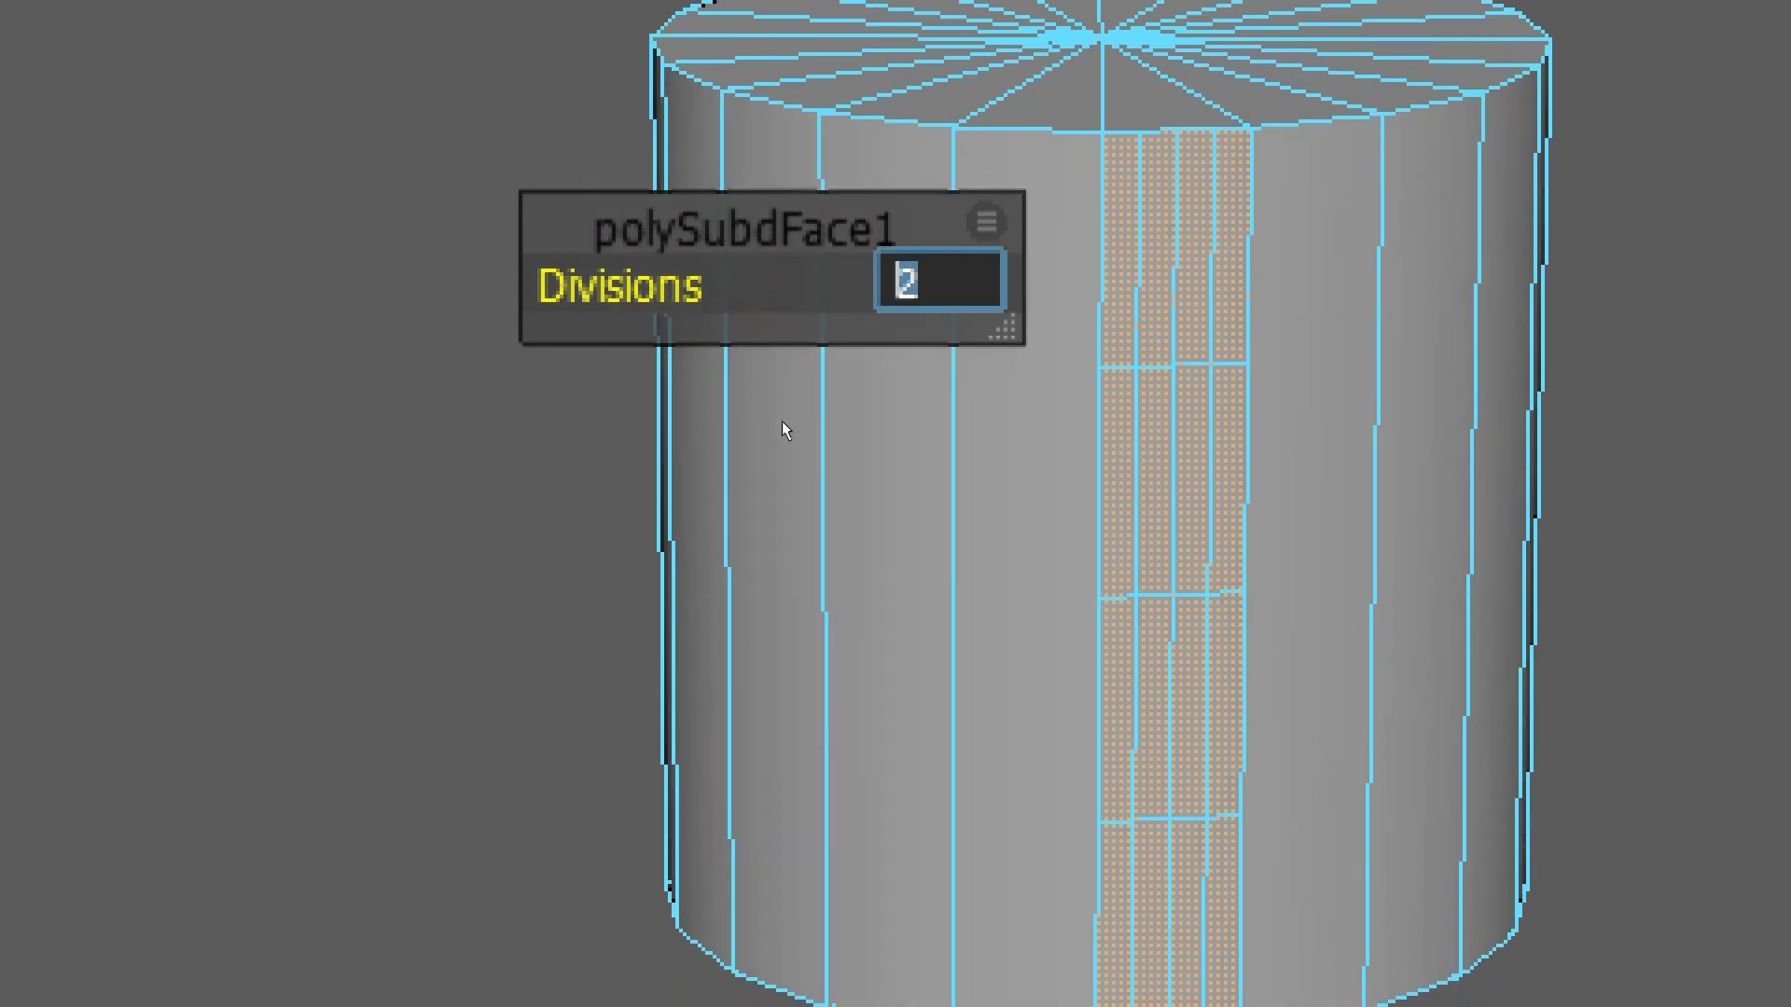
type("1")
key("Return")
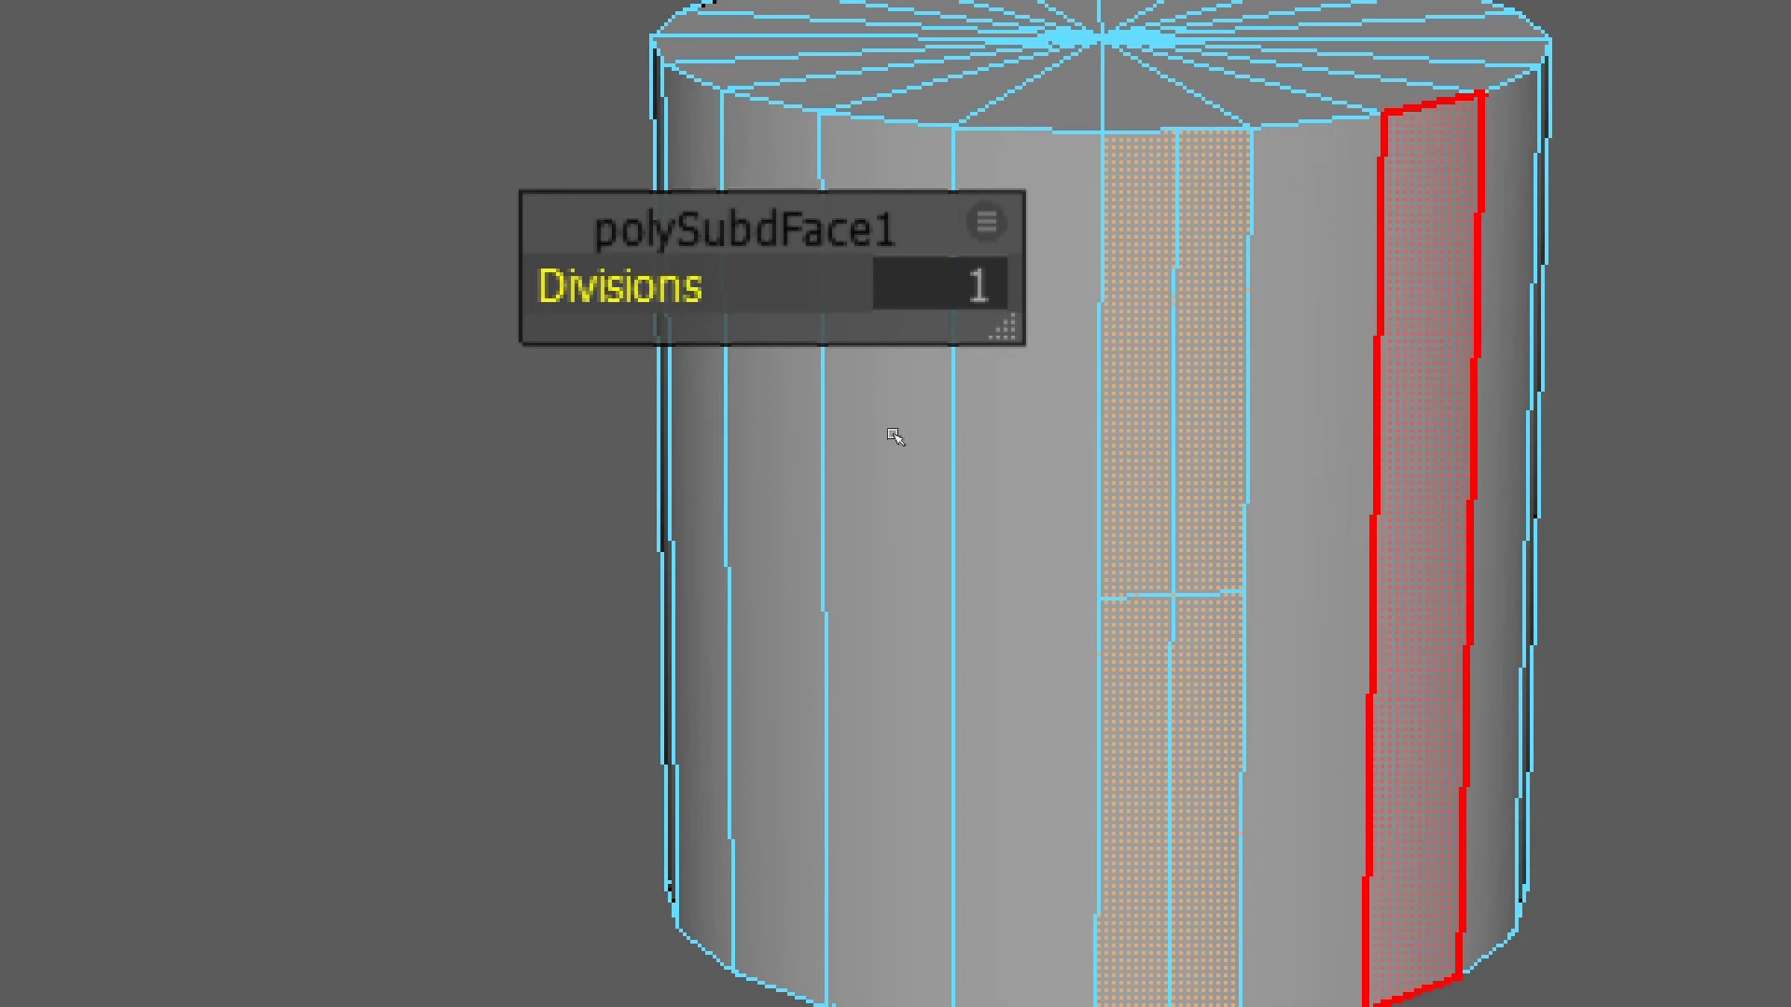
key("Tab")
type("2")
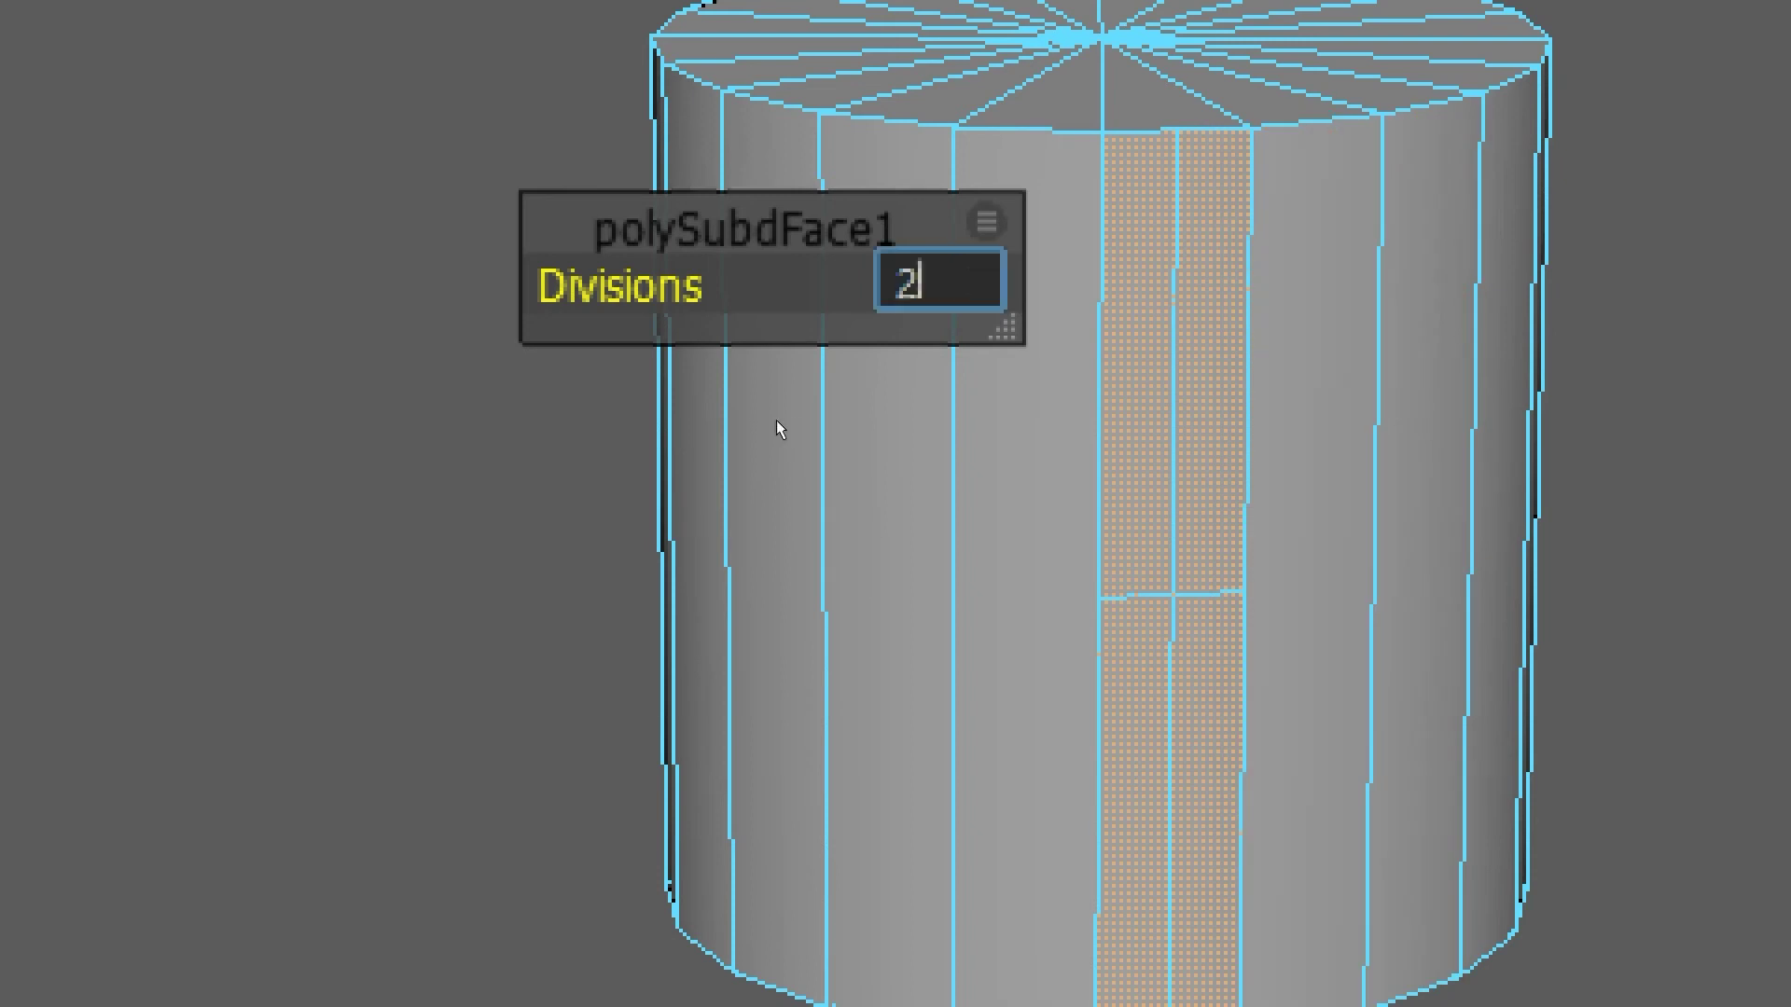
key("Return")
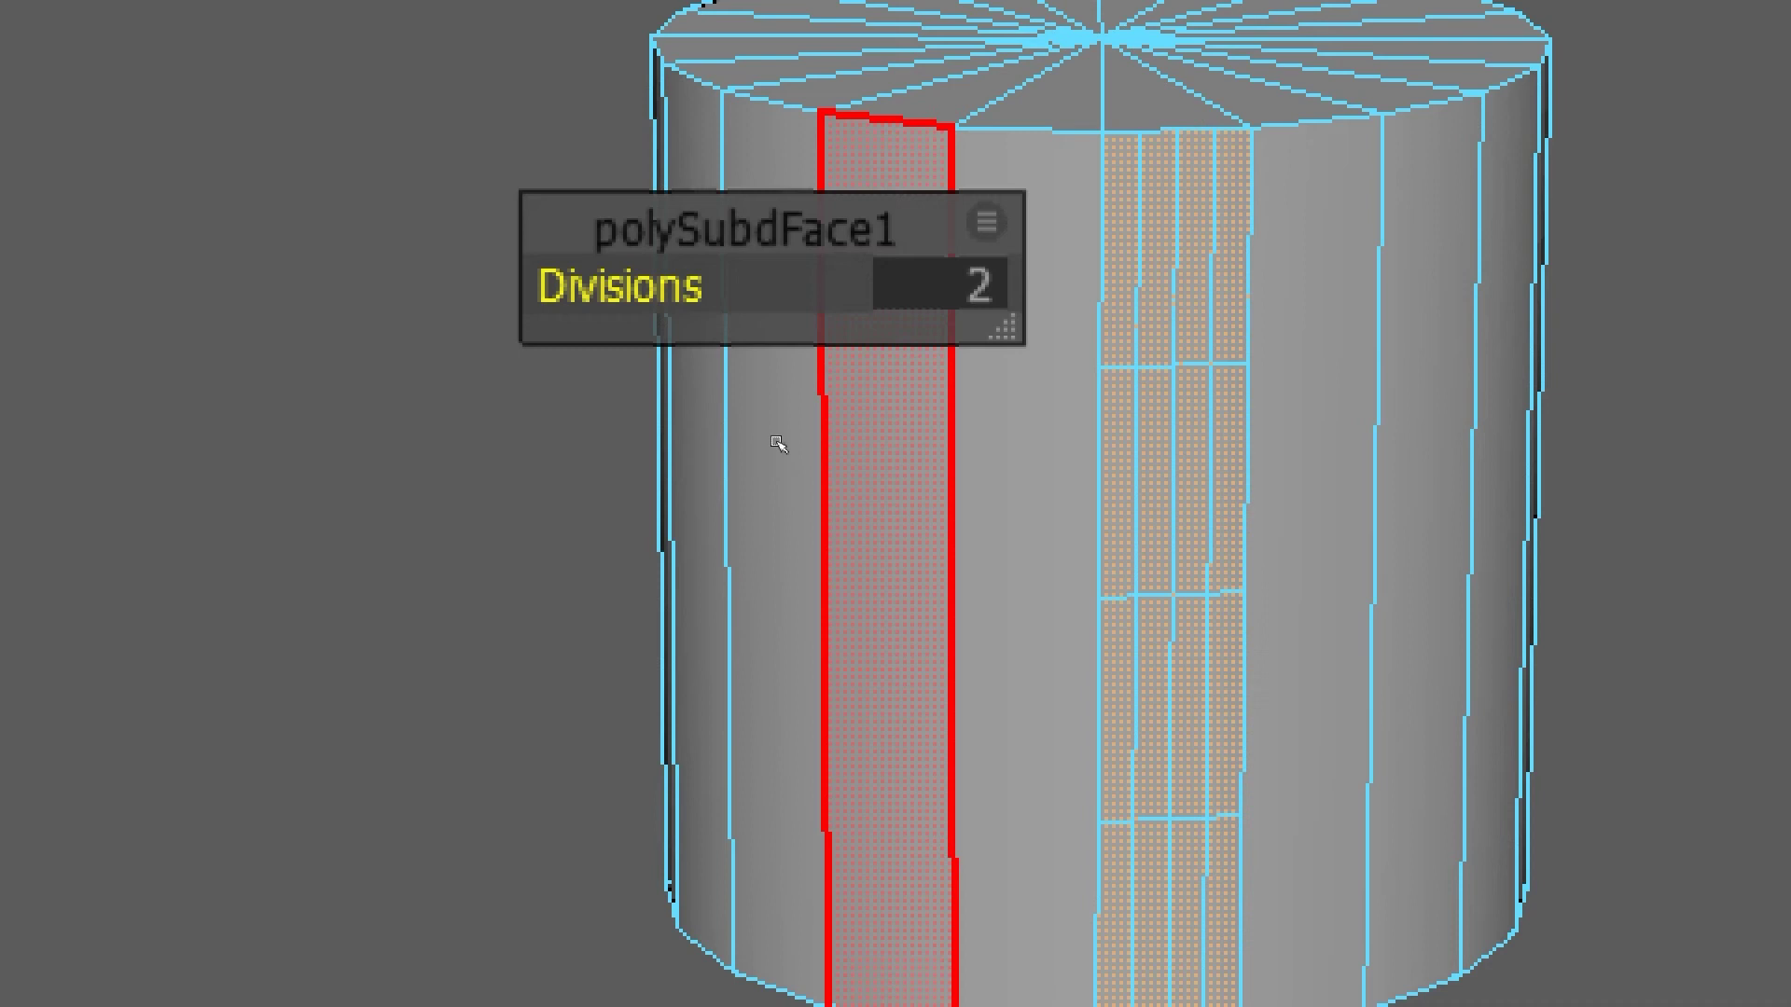
- Reduce the side face's Divisions to 1 once more and restore the value to 2
key("Tab")
type("1")
key("Return")
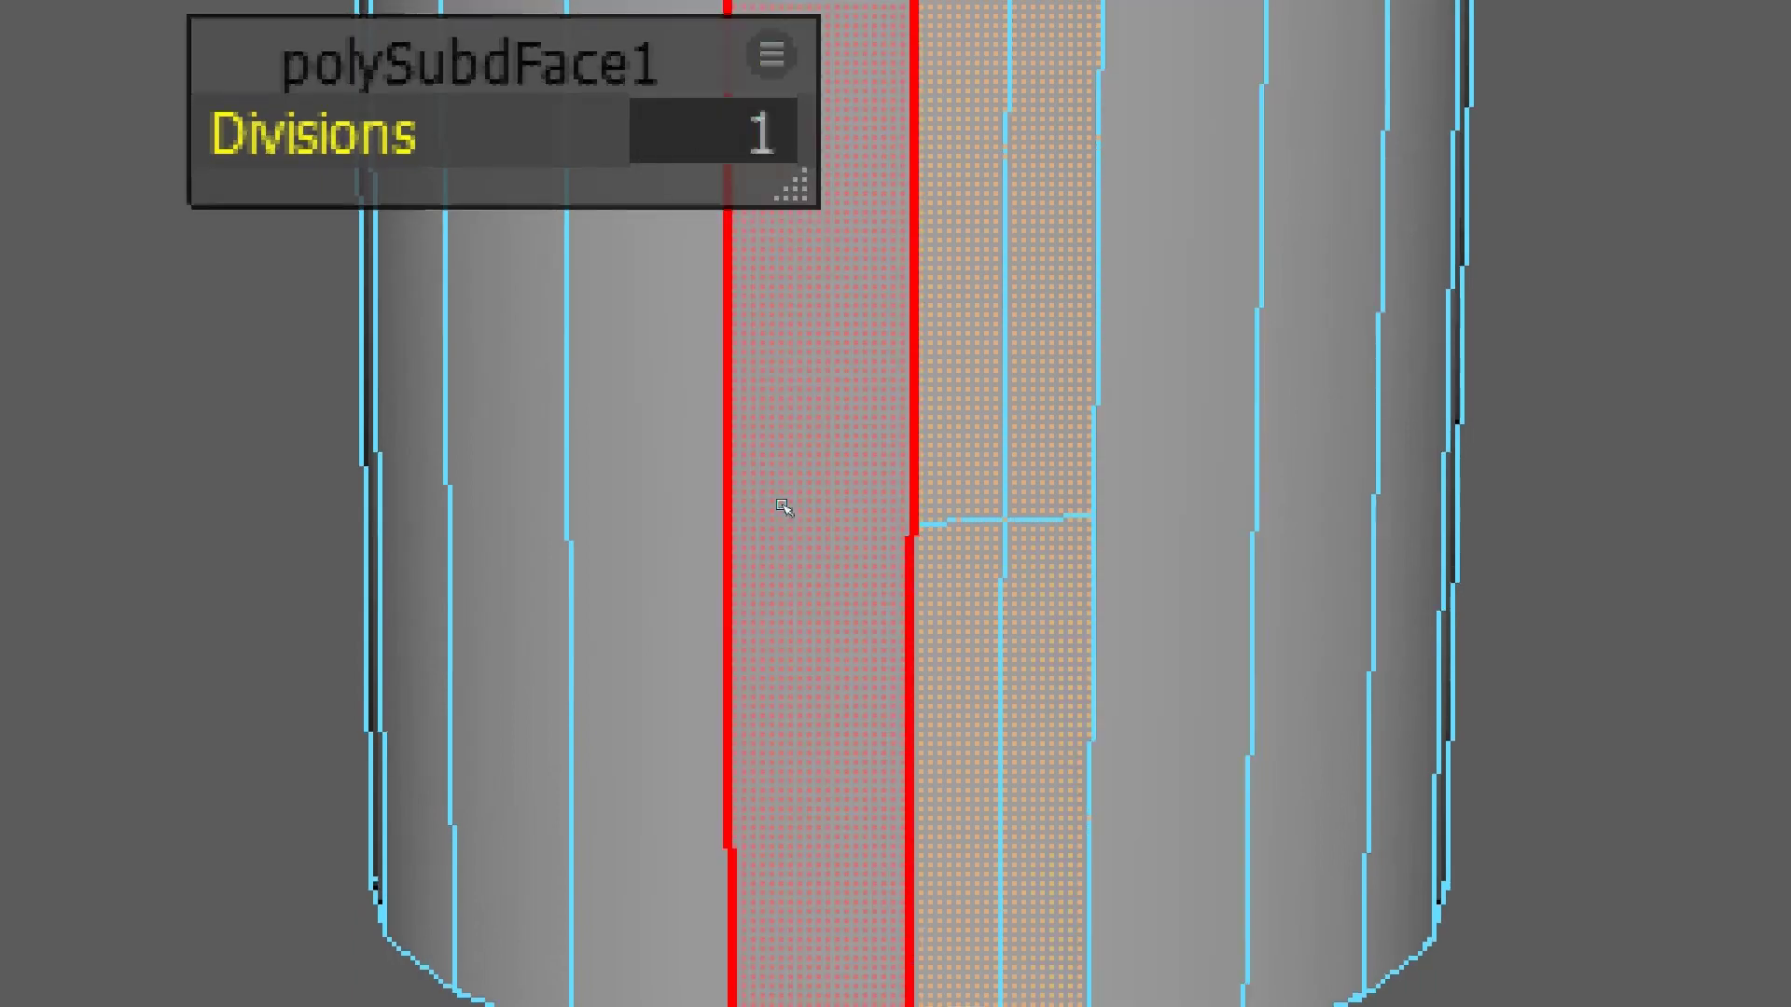
left_click(713, 131)
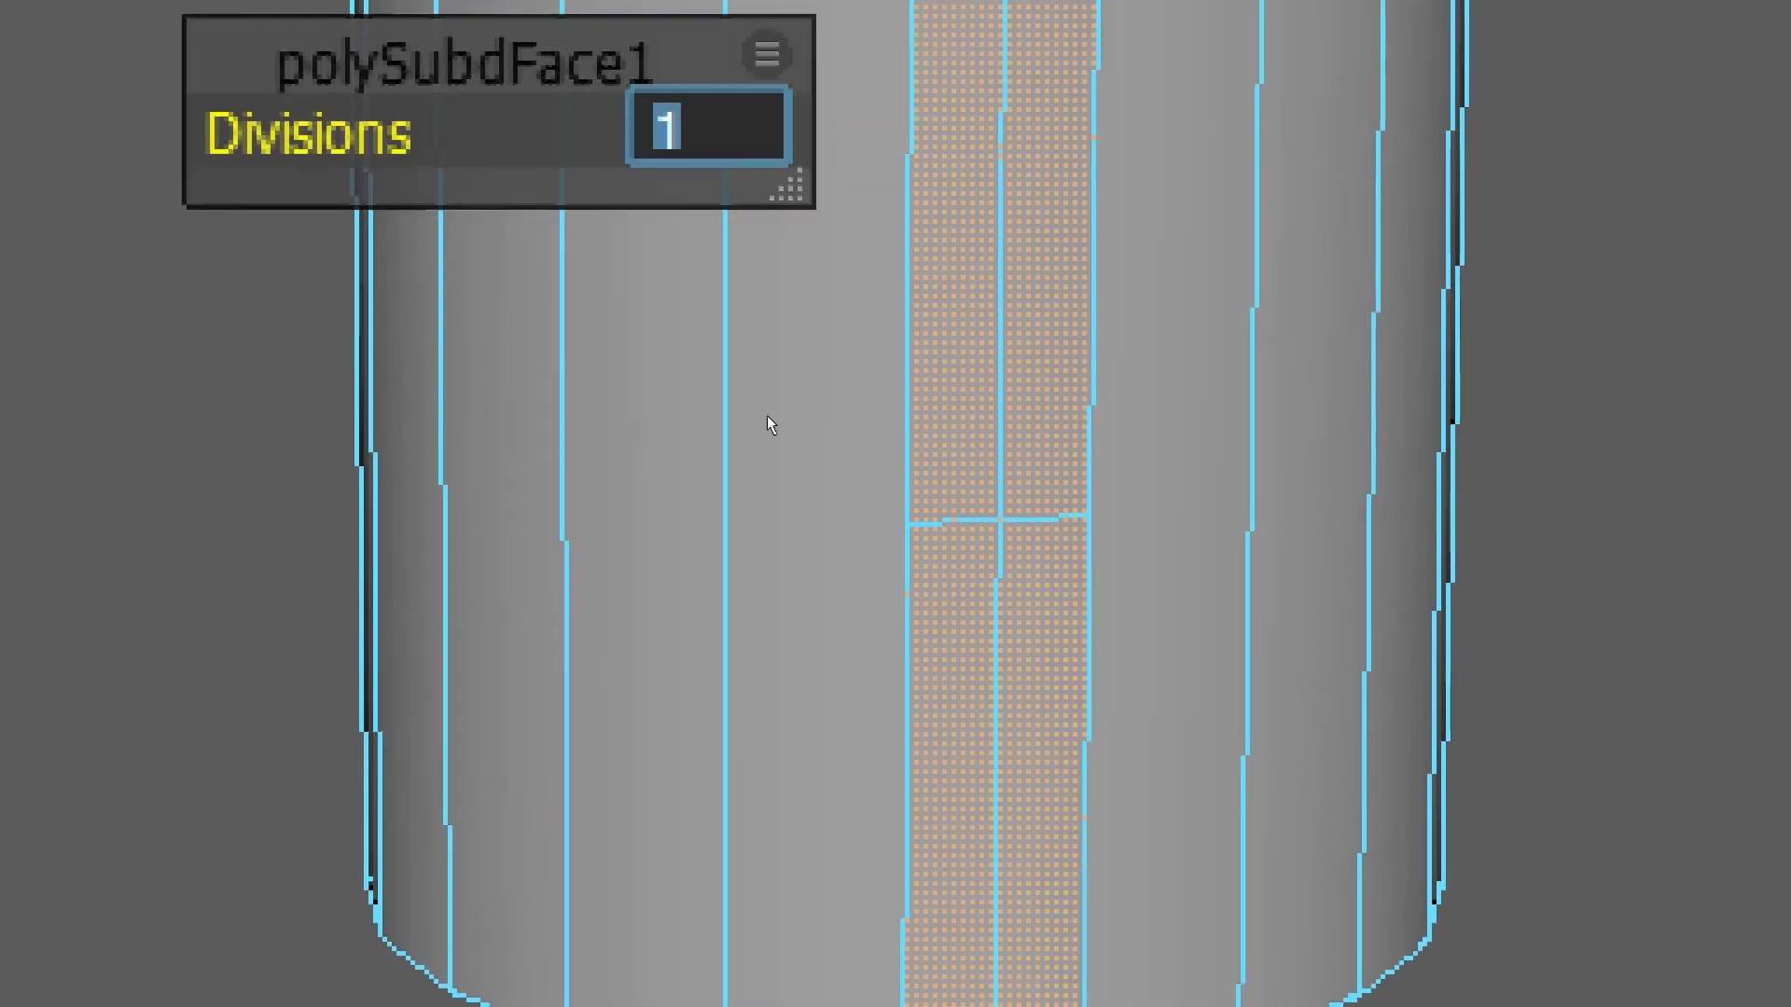
type("2")
key("Return")
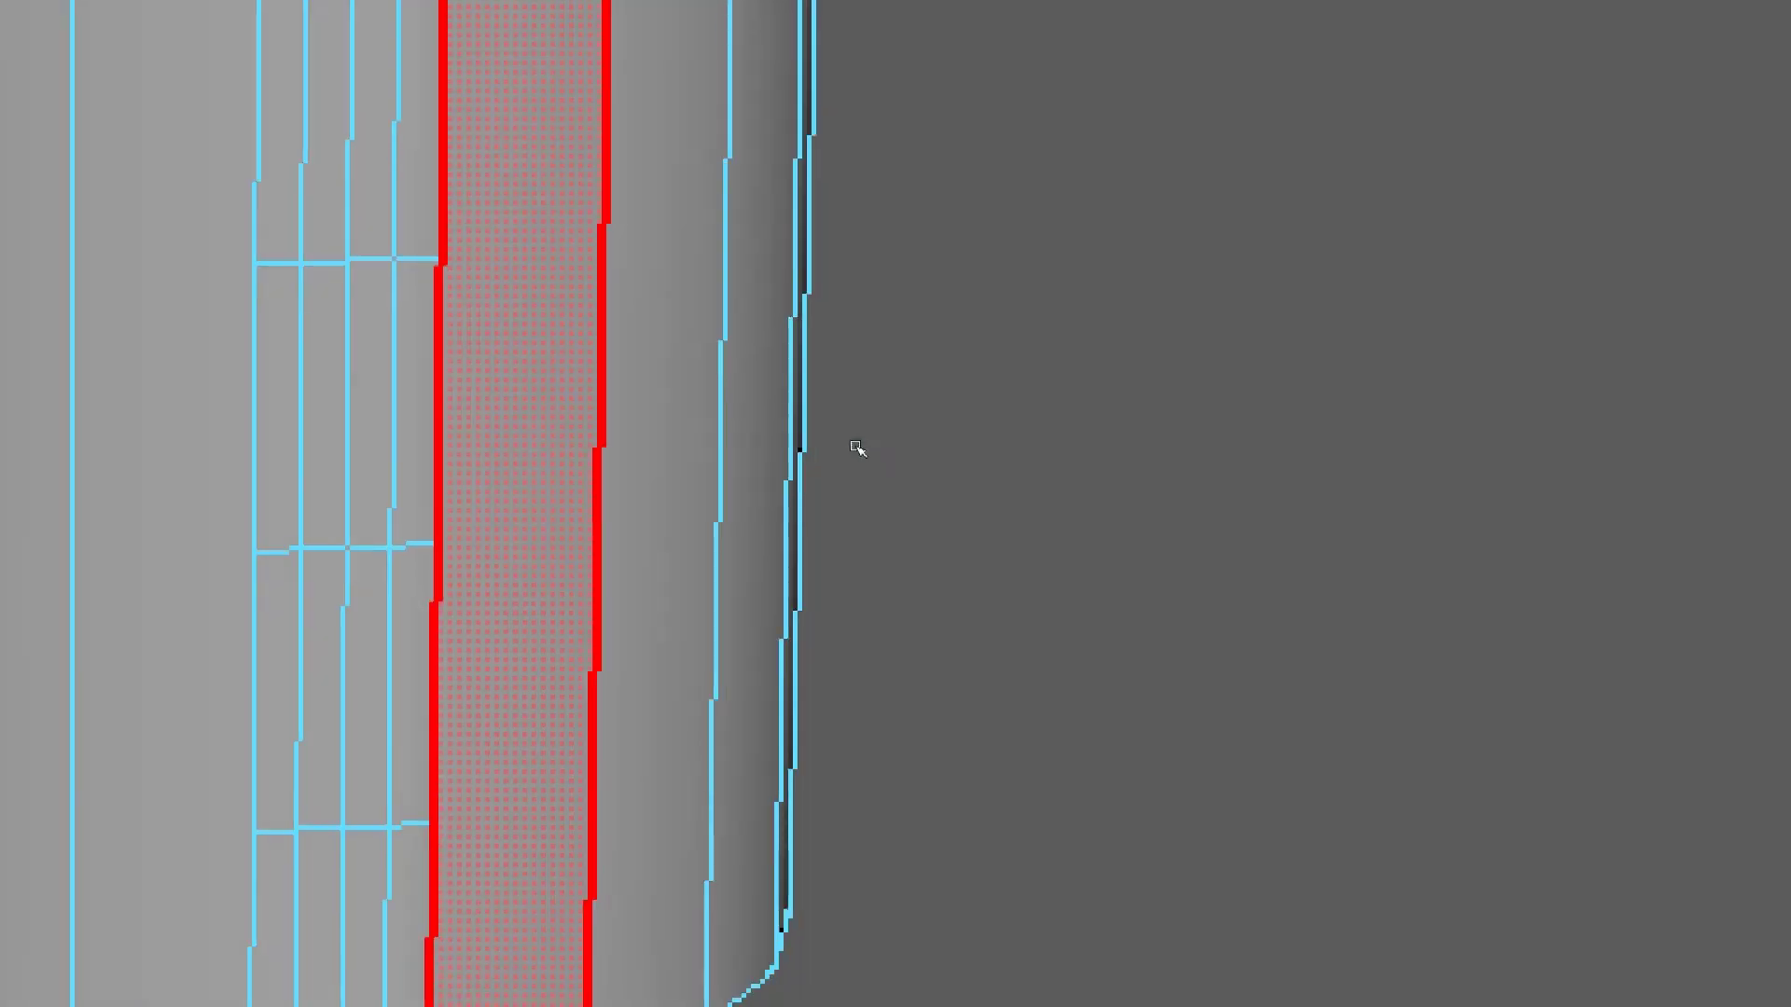
- Apply Smooth with 1 division to the side face adjacent to the subdivided strip
left_click(854, 454)
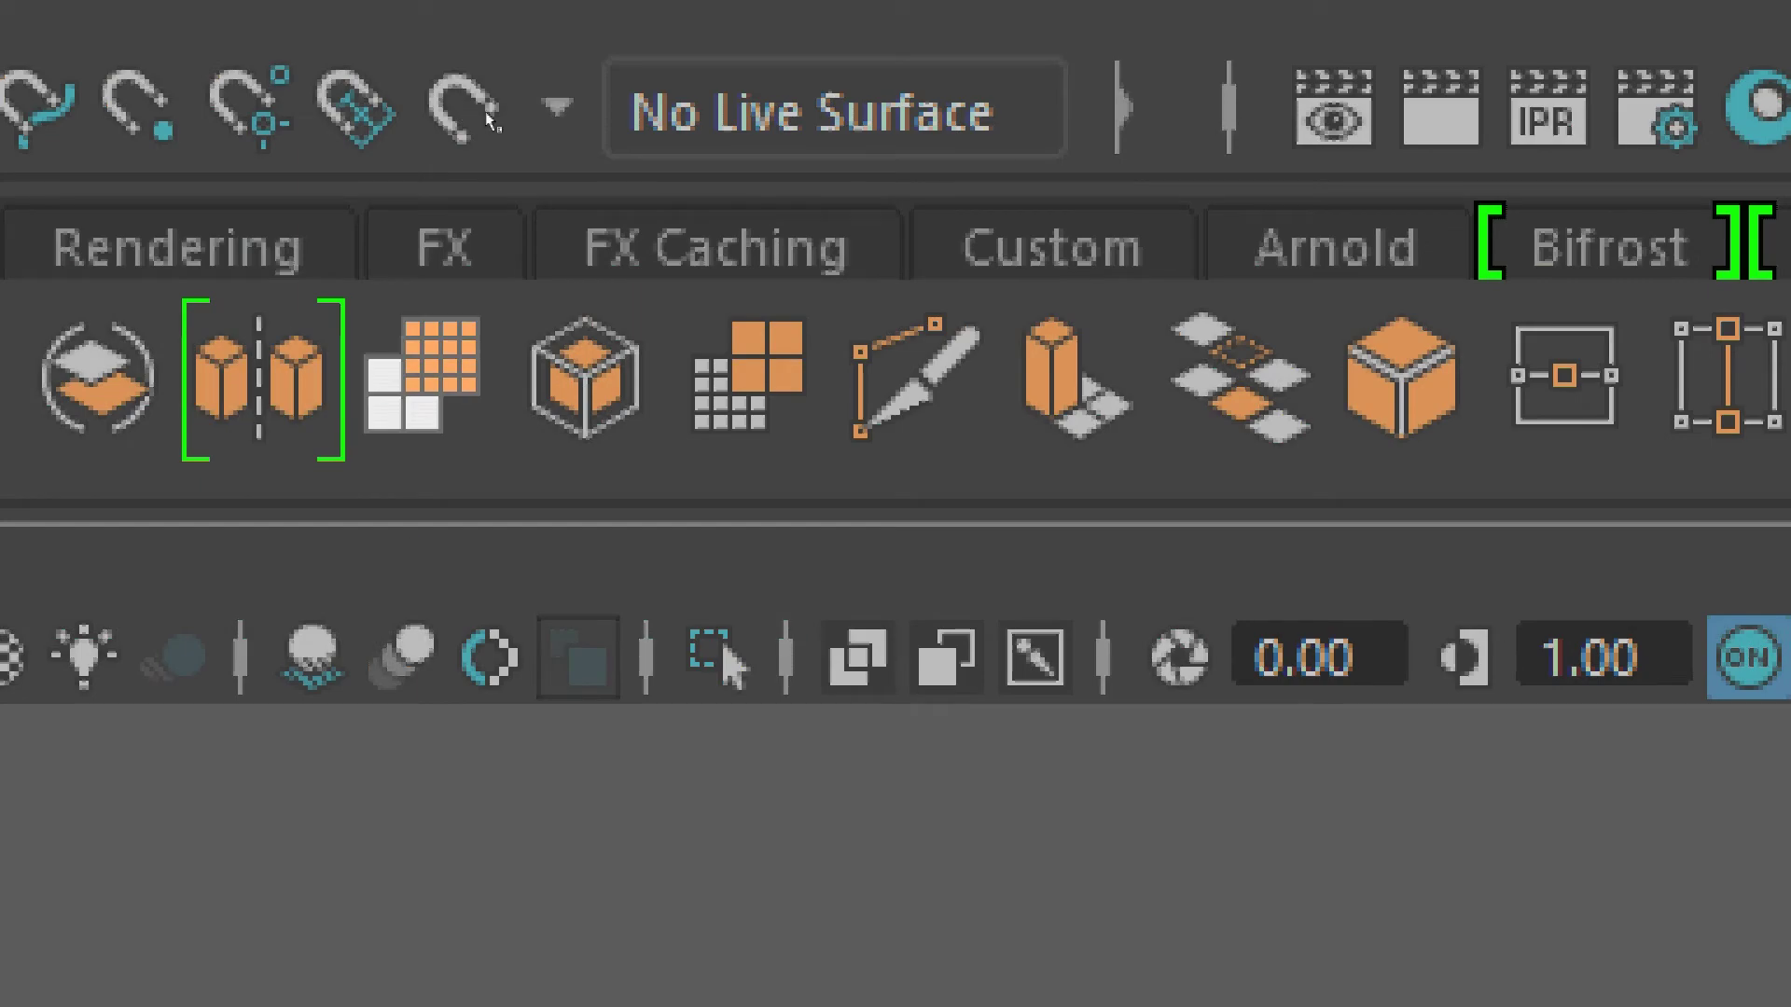
left_click(495, 121)
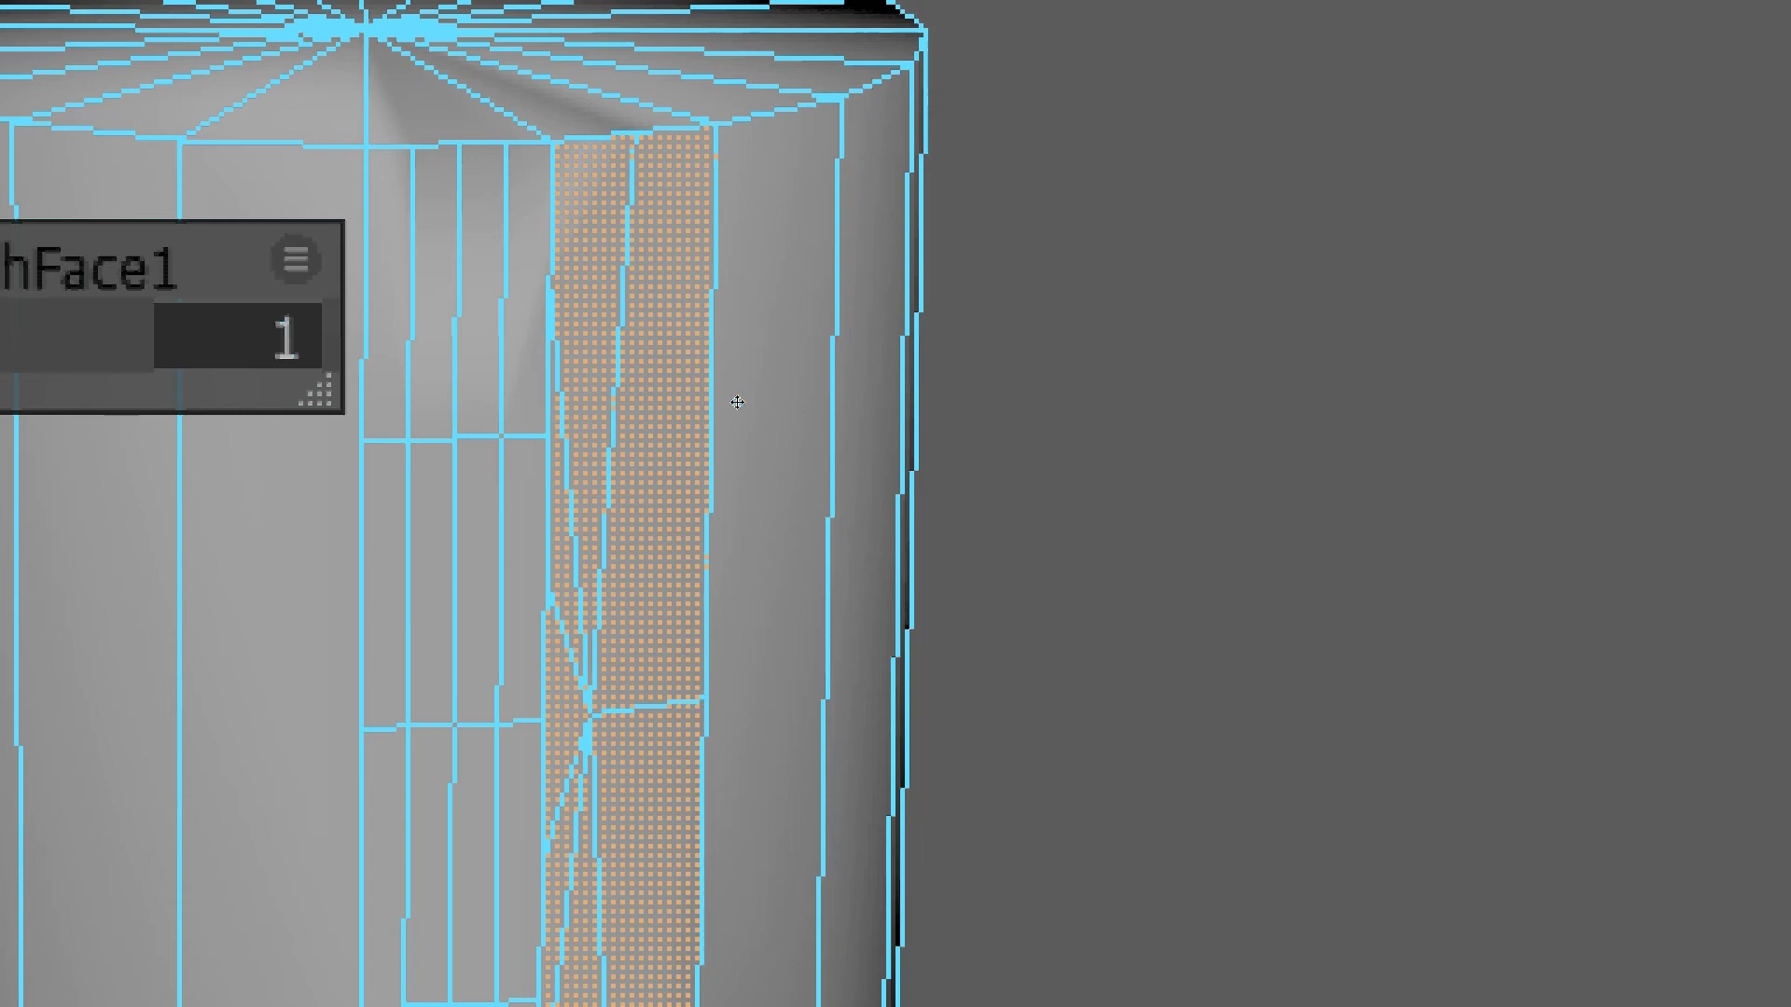
left_click_drag(736, 400, 1037, 401)
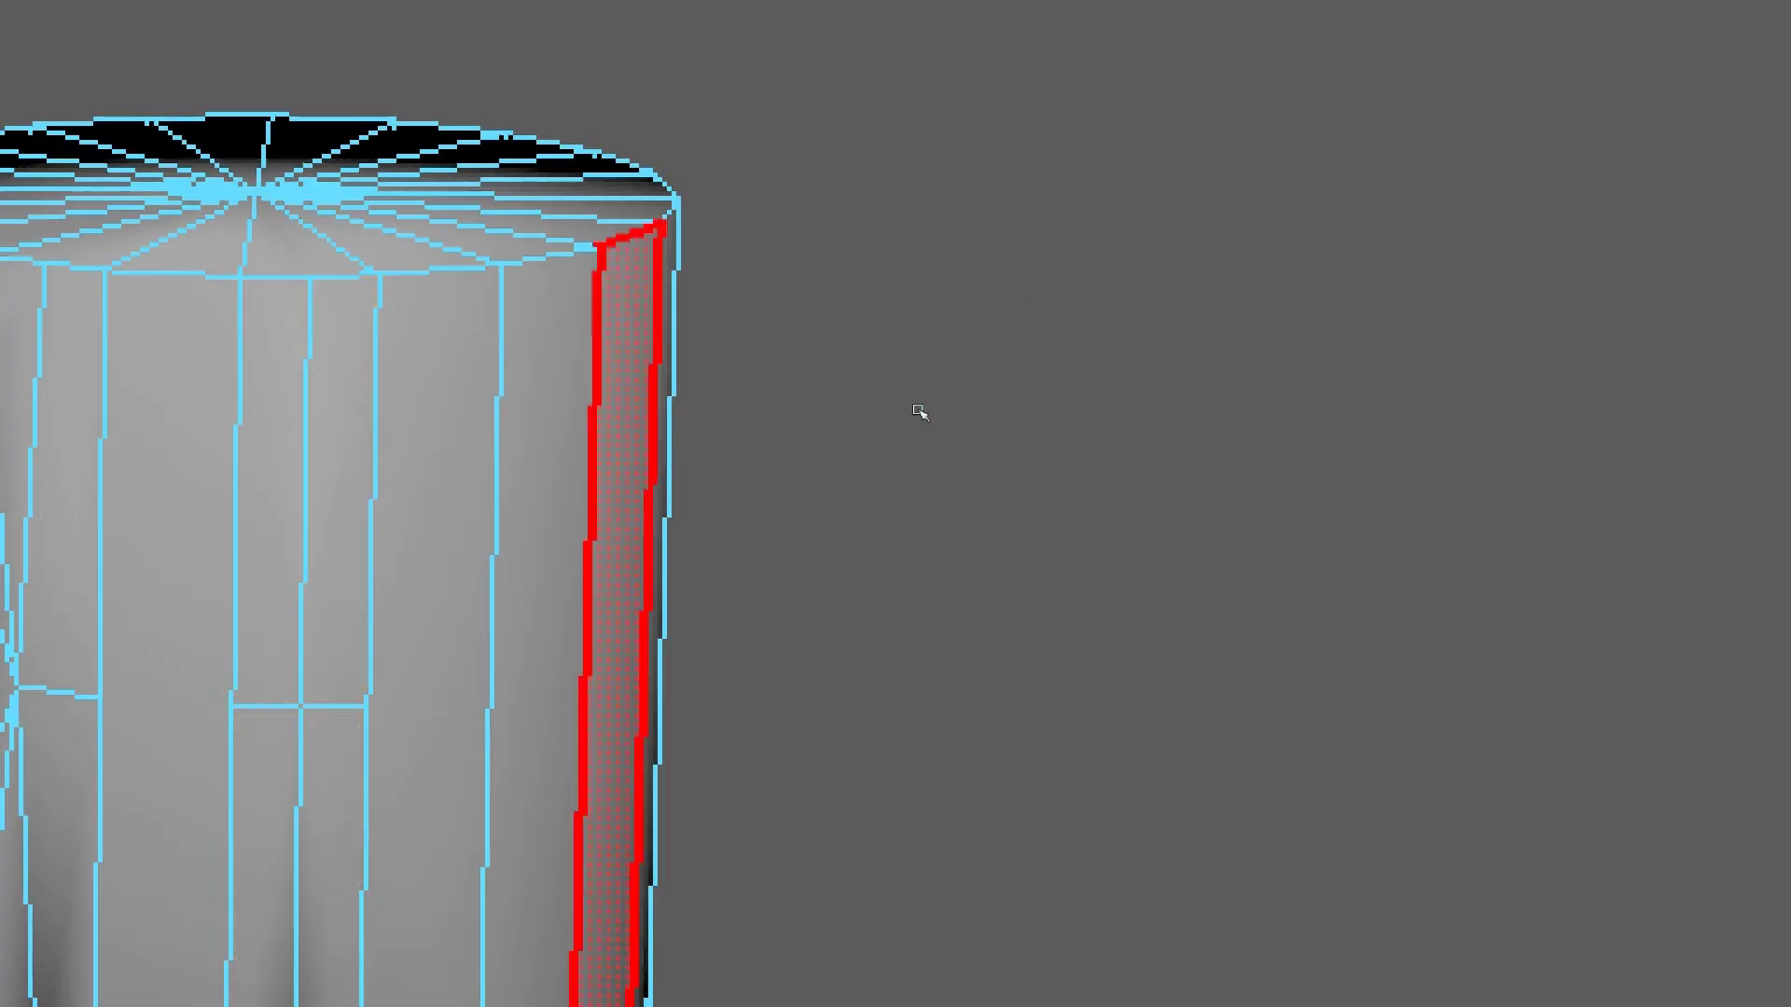
key("Up")
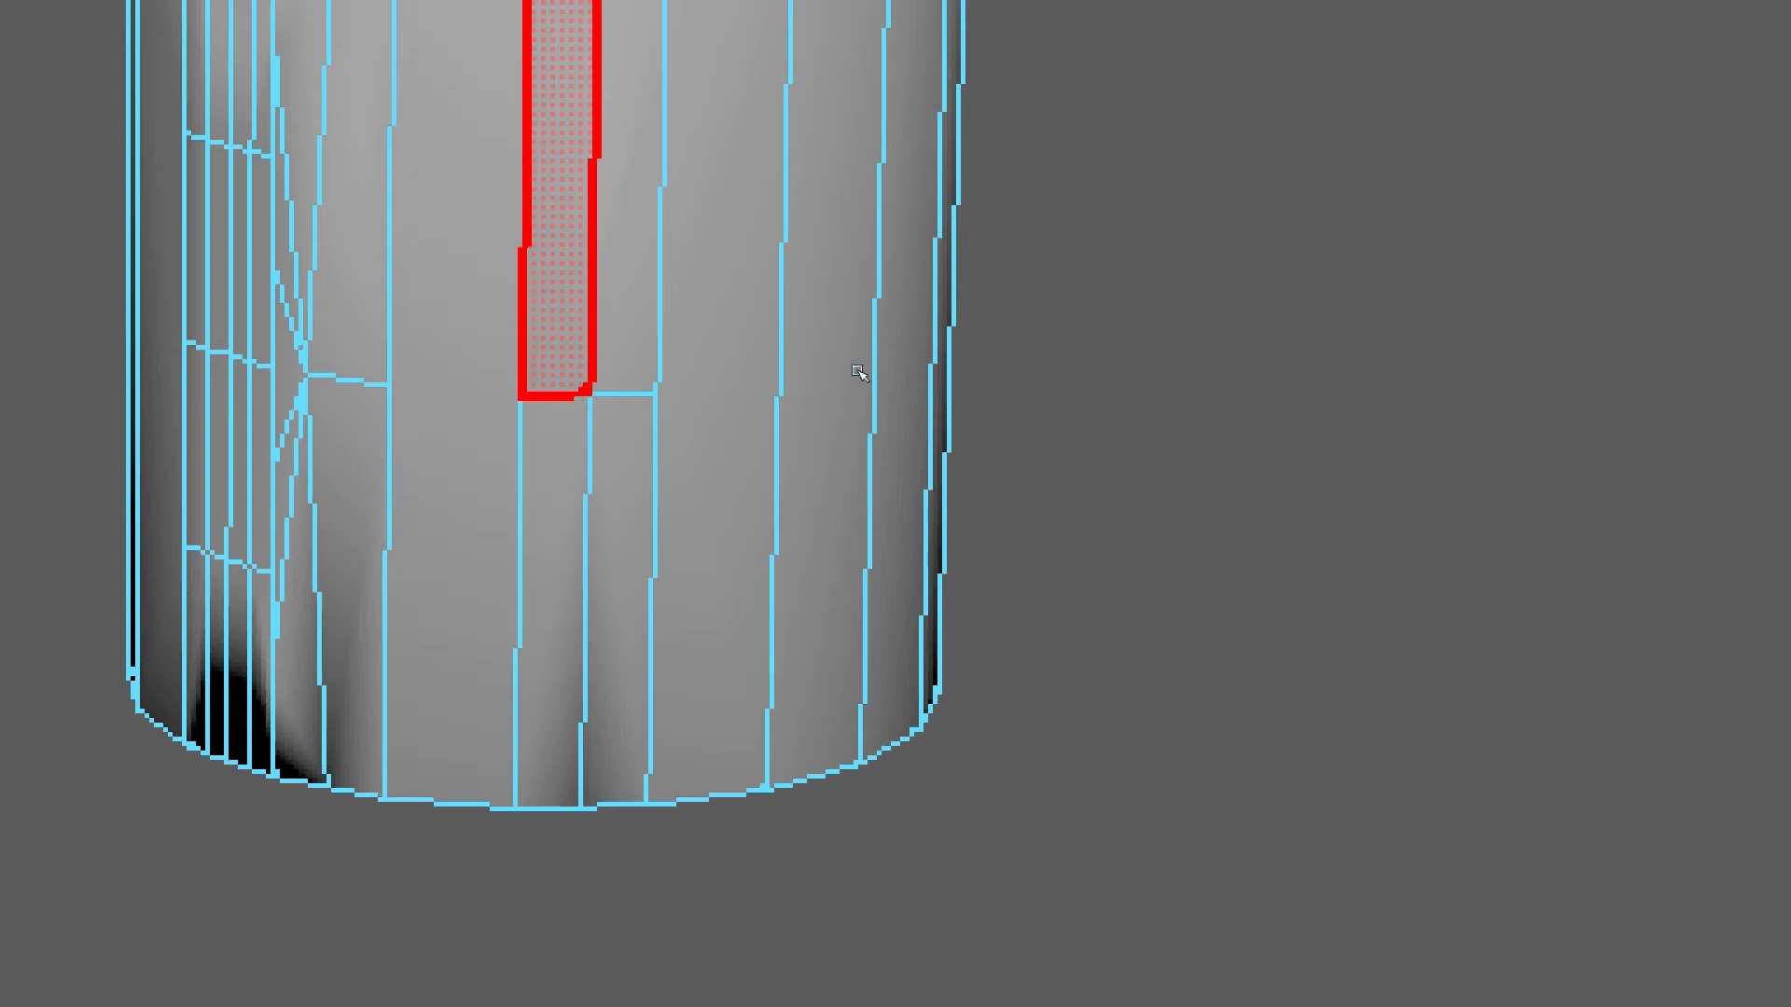
key("Left")
key("Right")
key("Right")
key("Down")
key("Left")
key("Up")
key("Right")
key("Down")
left_click(950, 429)
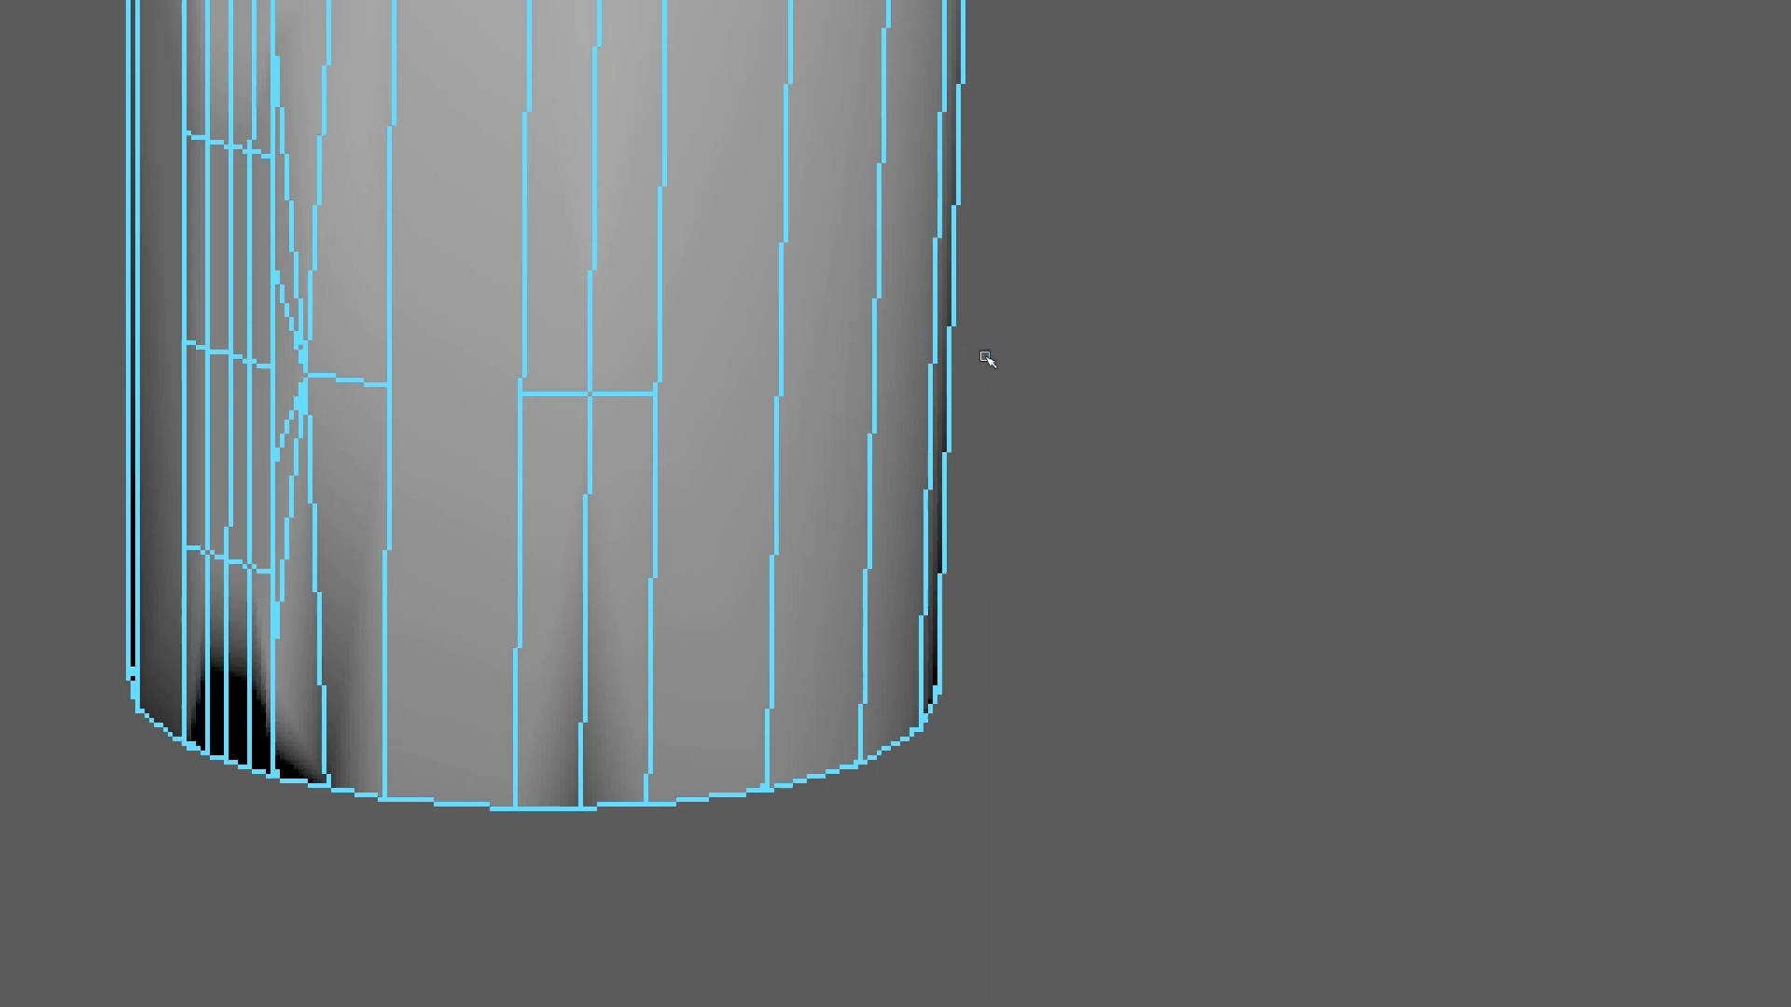
key("f")
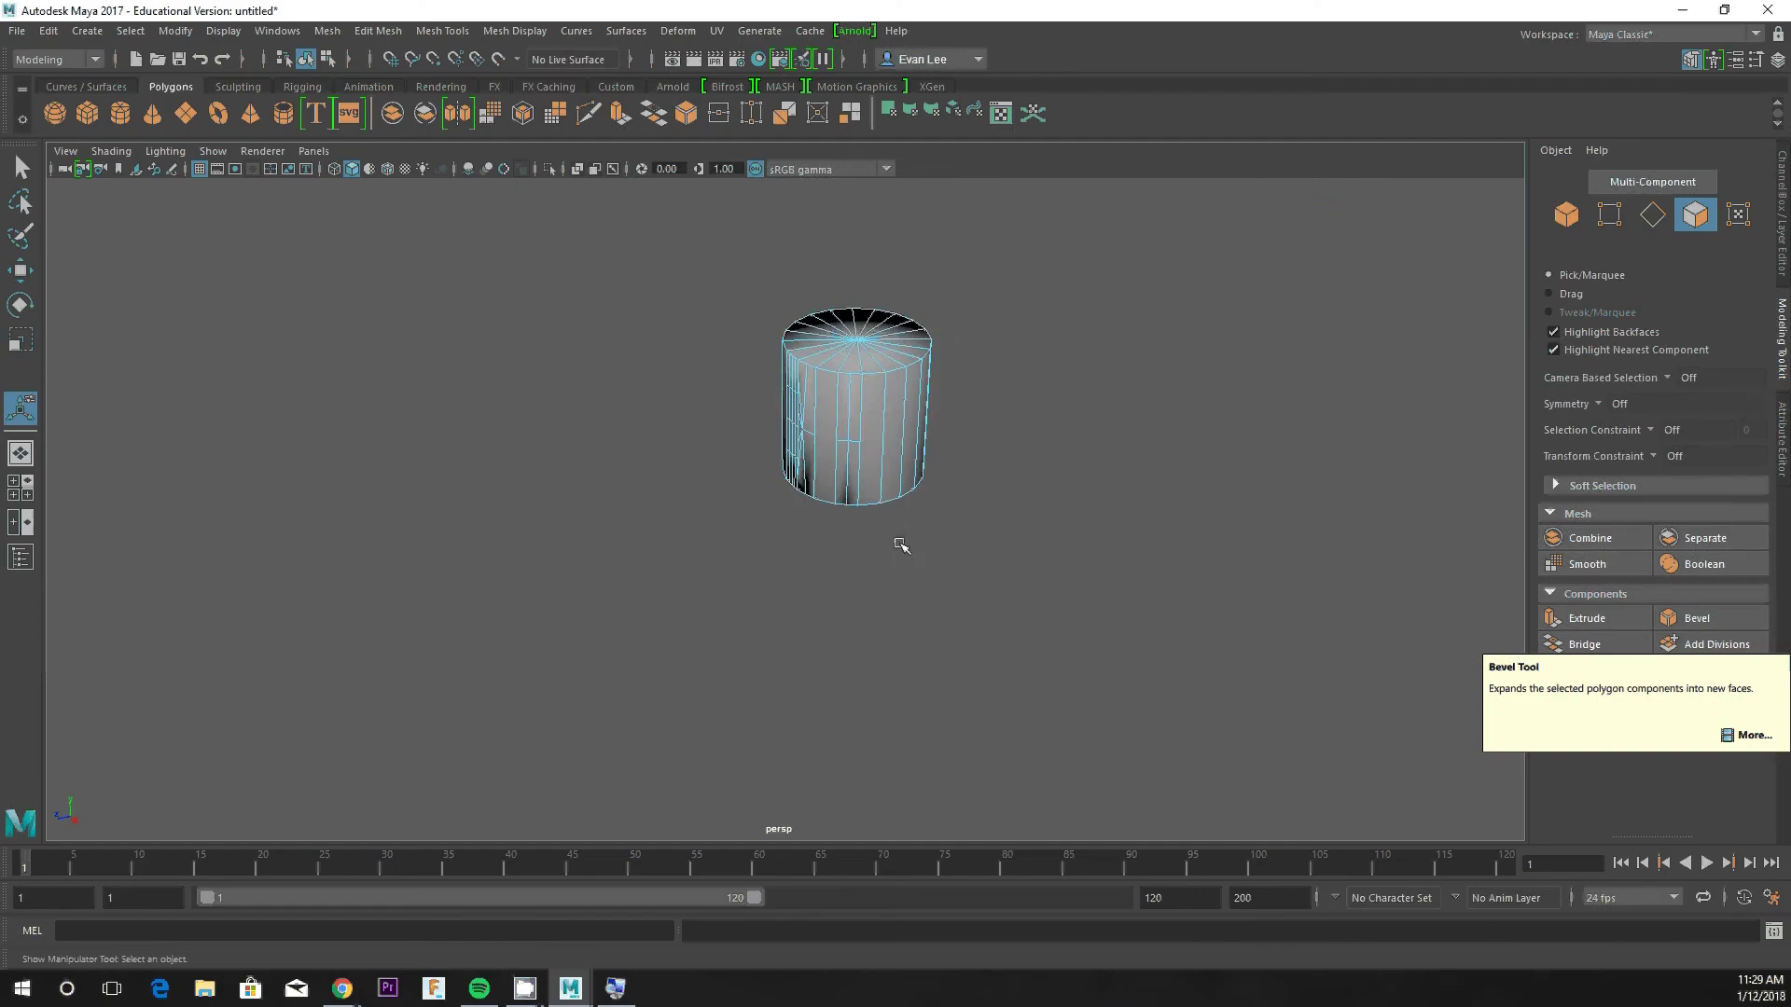
- Switch the cylinder to edge selection and select the edge loop running around its top rim
scroll(895, 541, "up", 5)
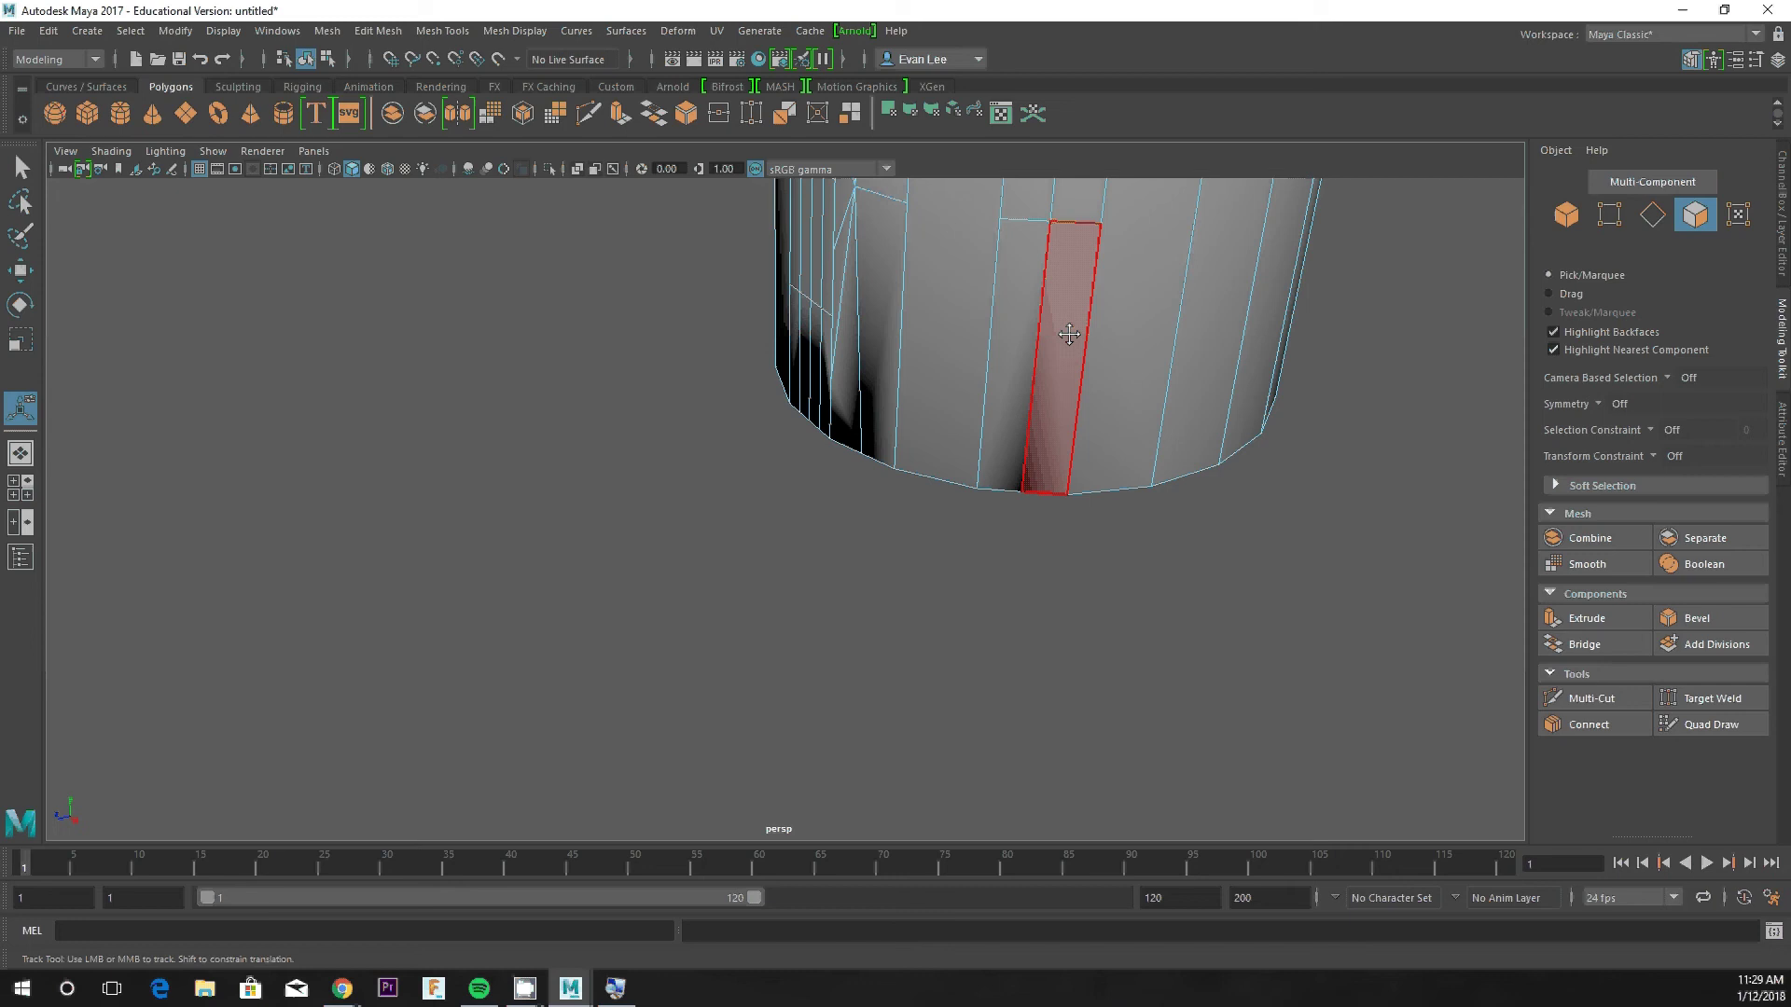
left_click_drag(1072, 339, 711, 486, "alt")
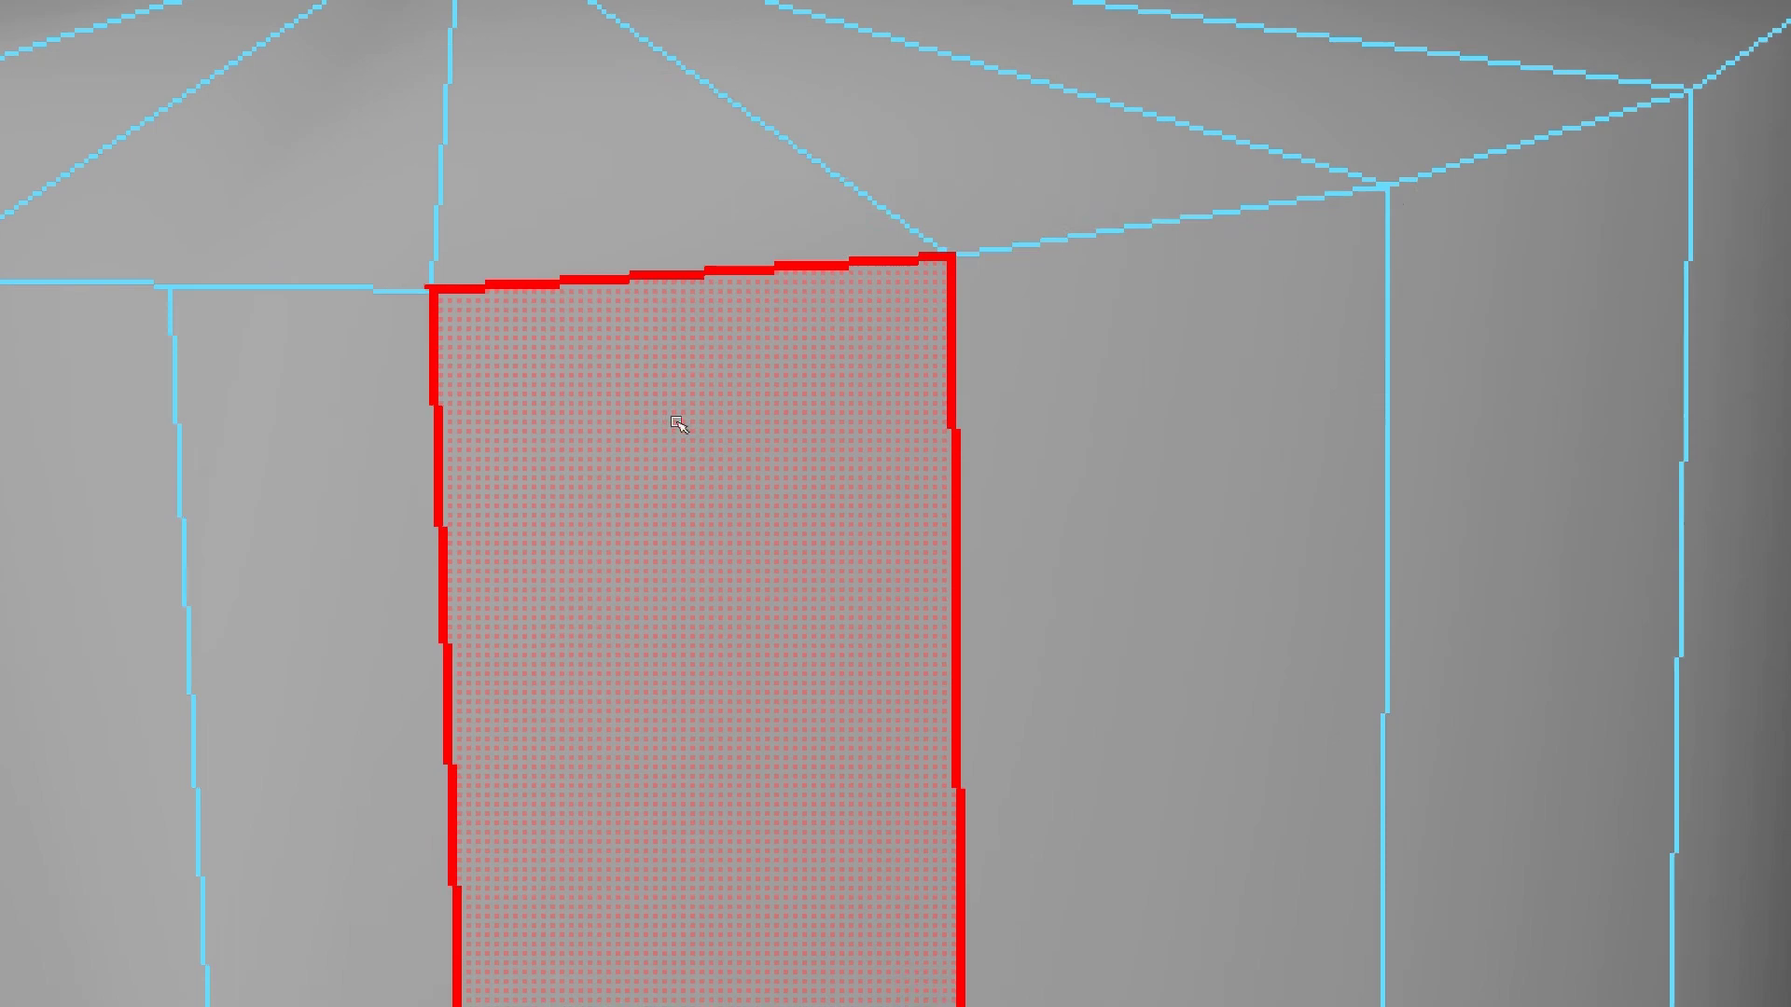
right_click(678, 425)
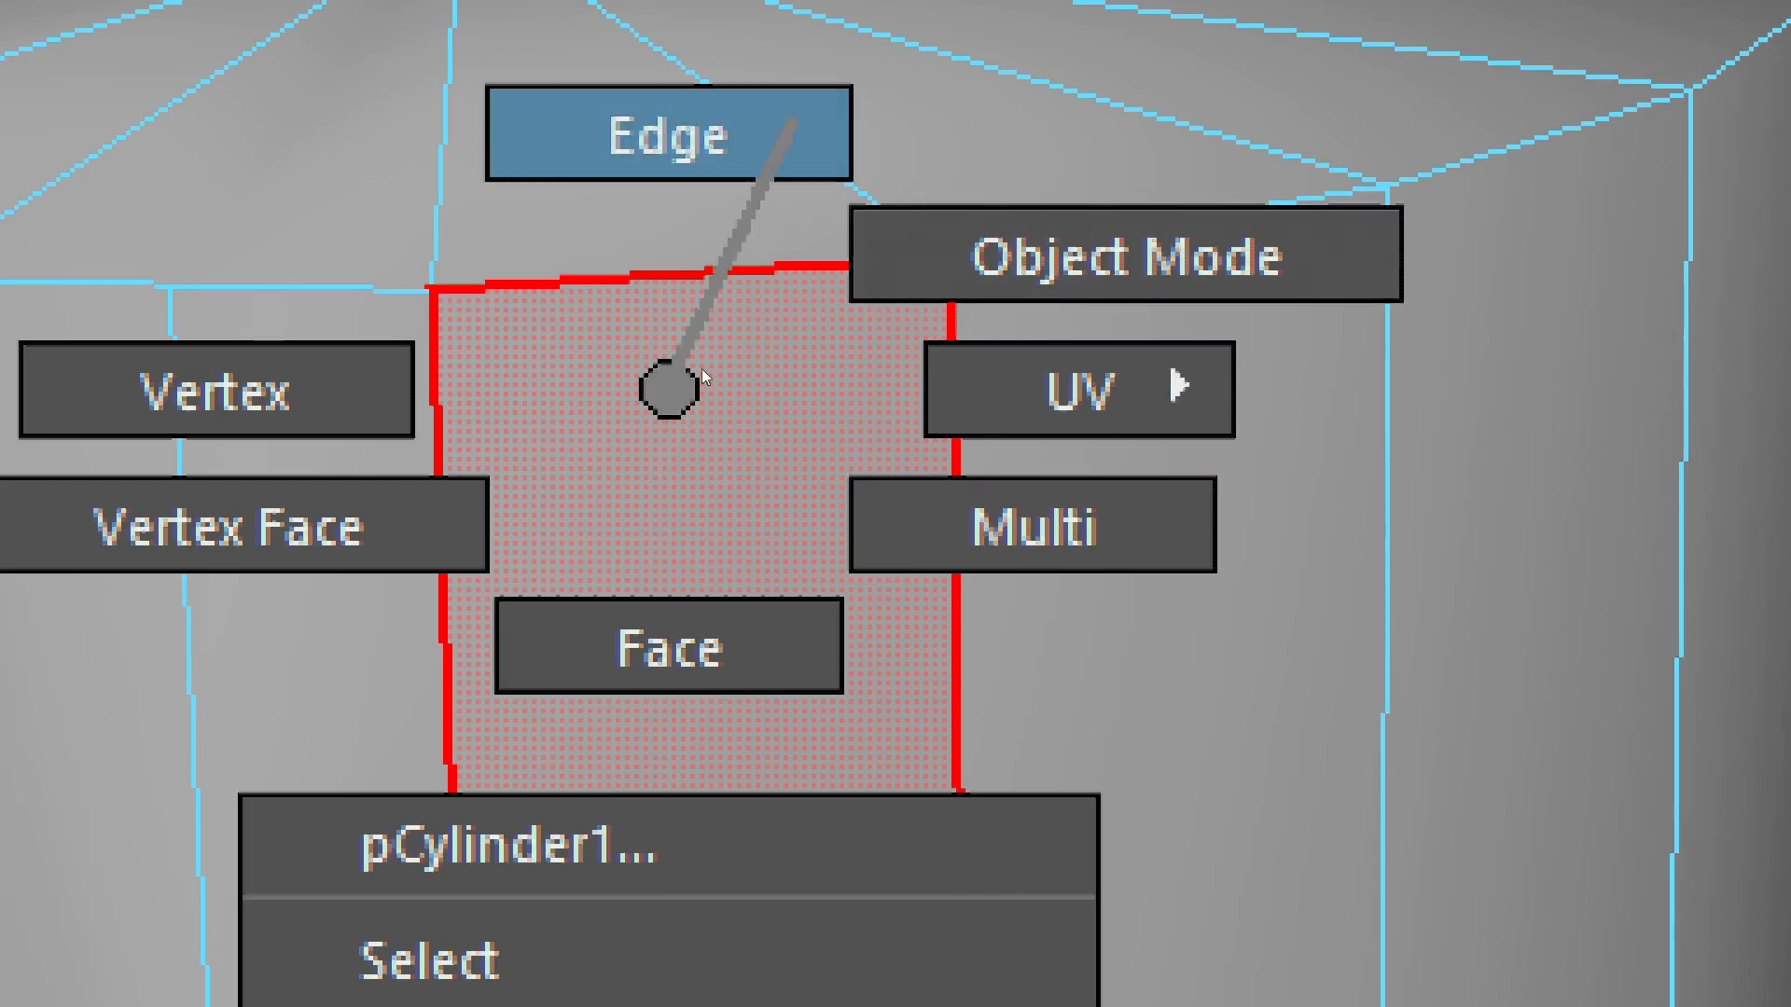
right_click_drag(702, 367, 692, 368)
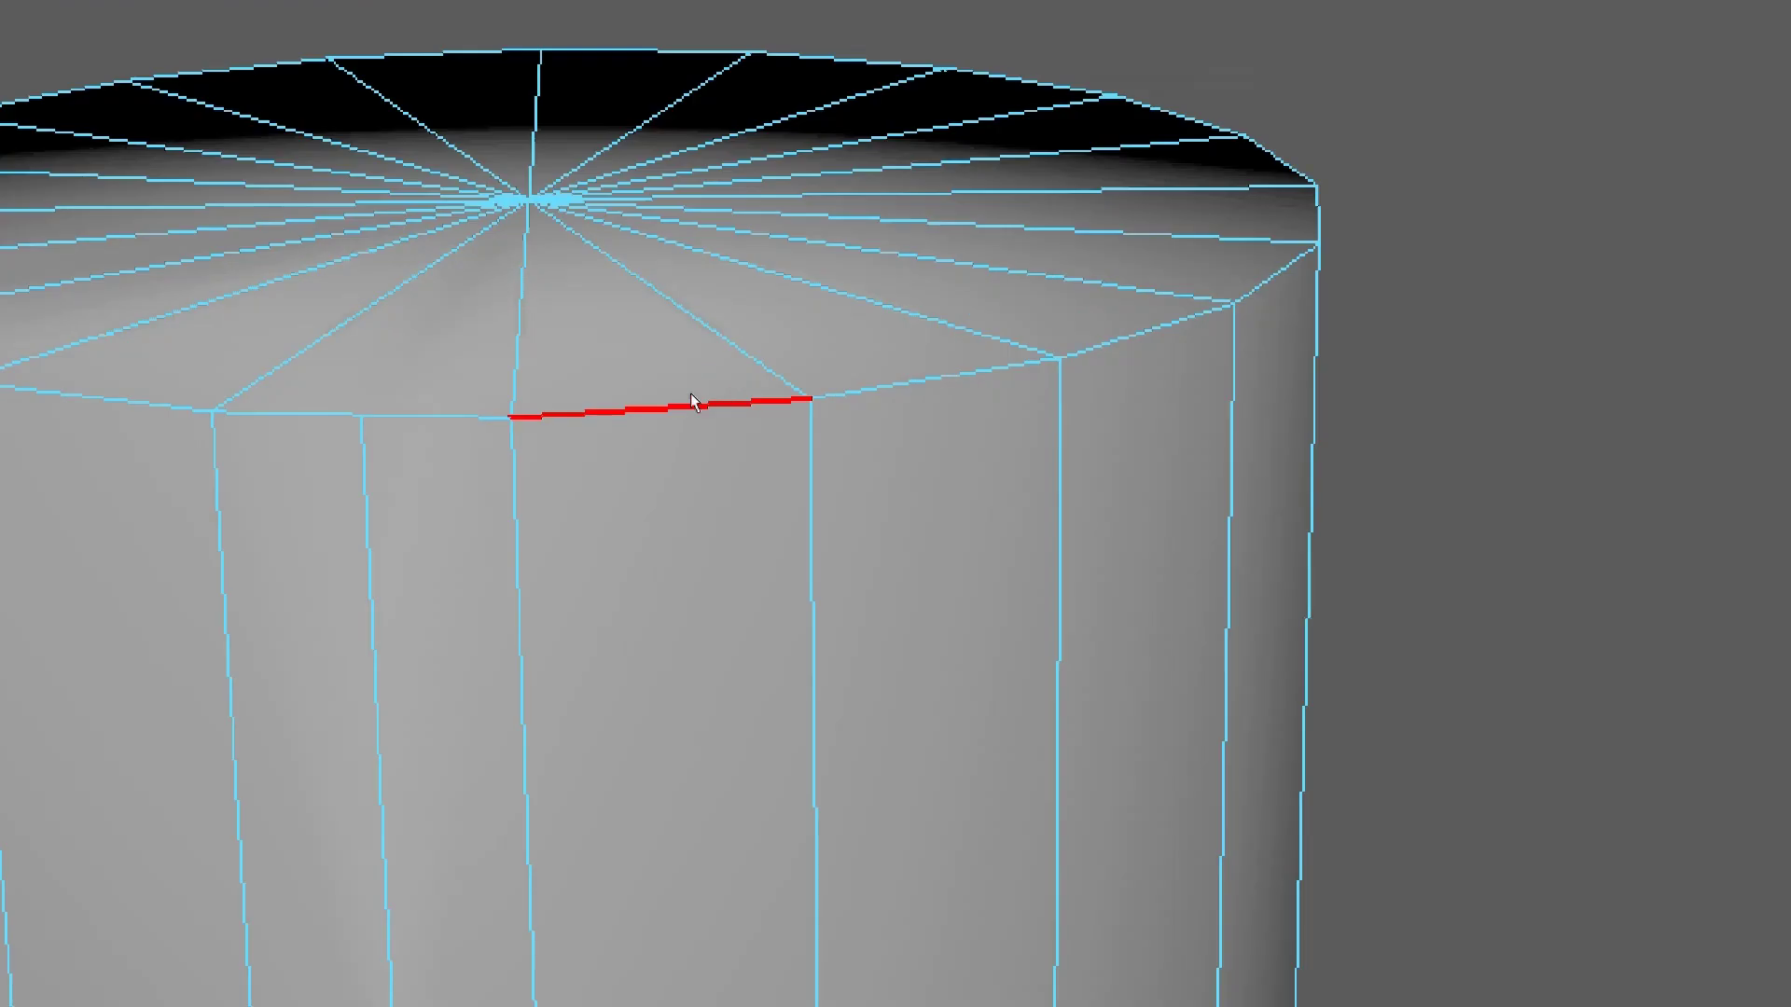
double_click(691, 399)
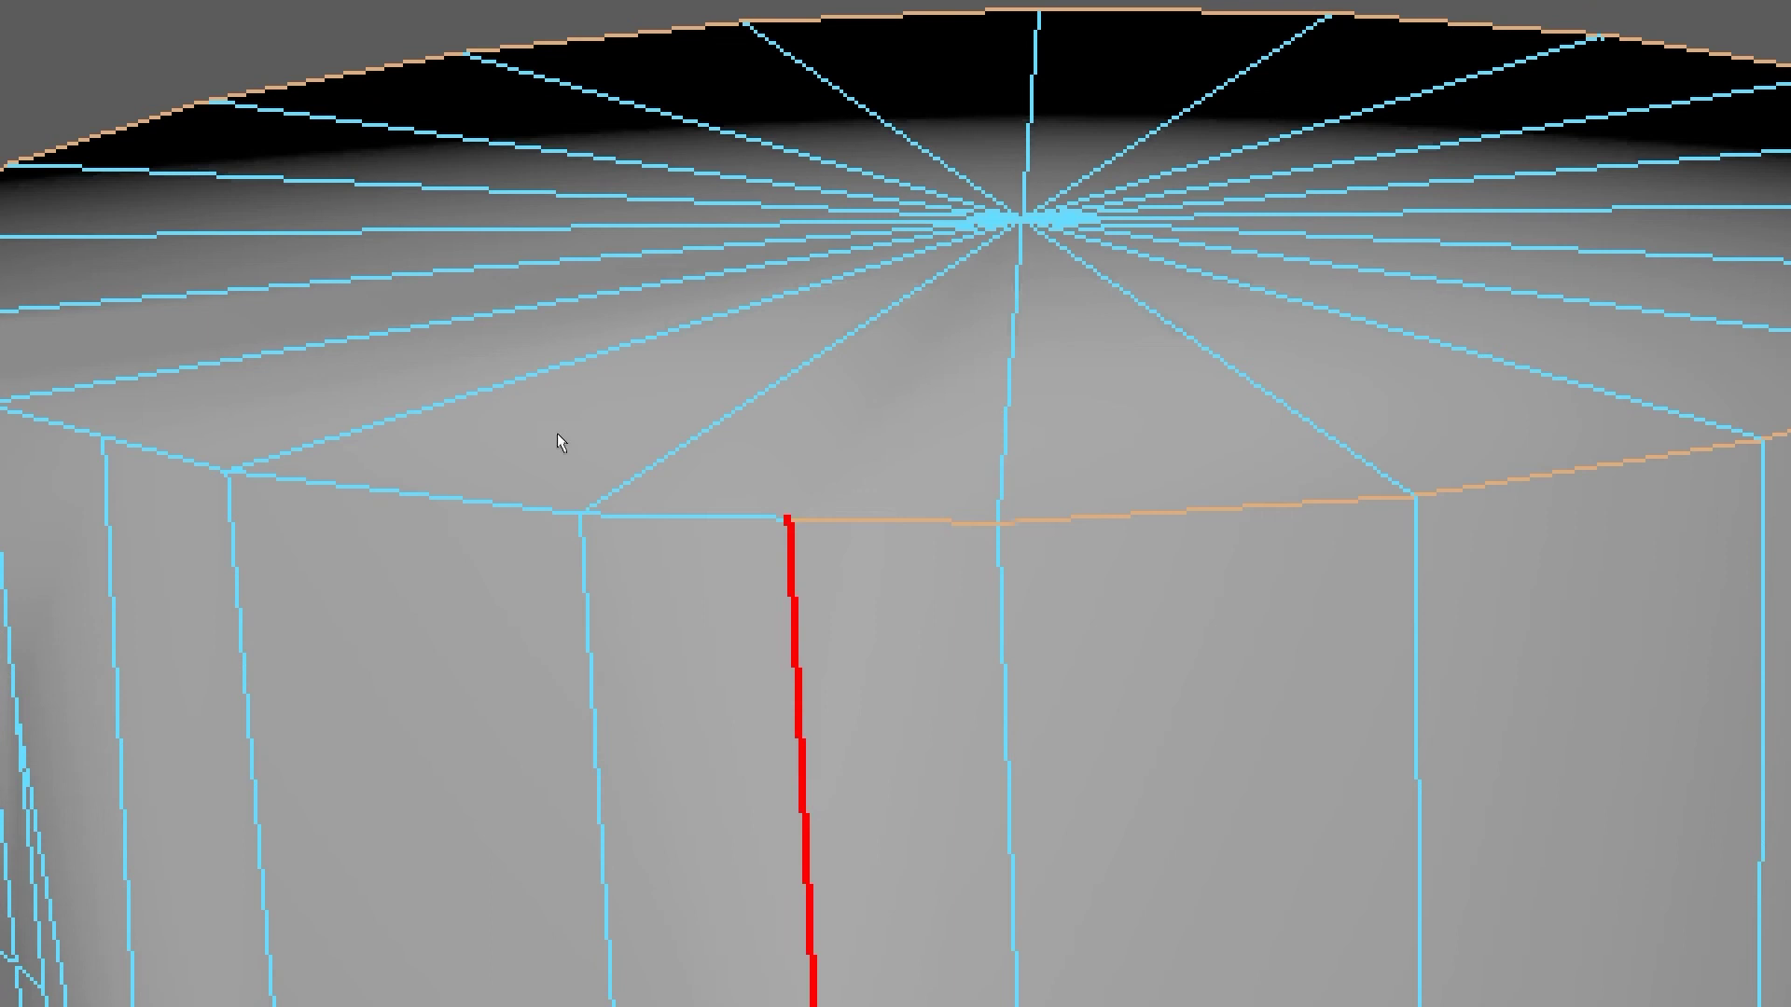
- Add the missing top rim edges above the smoothed and subdivided side faces to the edge selection
left_click(552, 399, "shift")
left_click(441, 390, "shift")
left_click(413, 383, "shift")
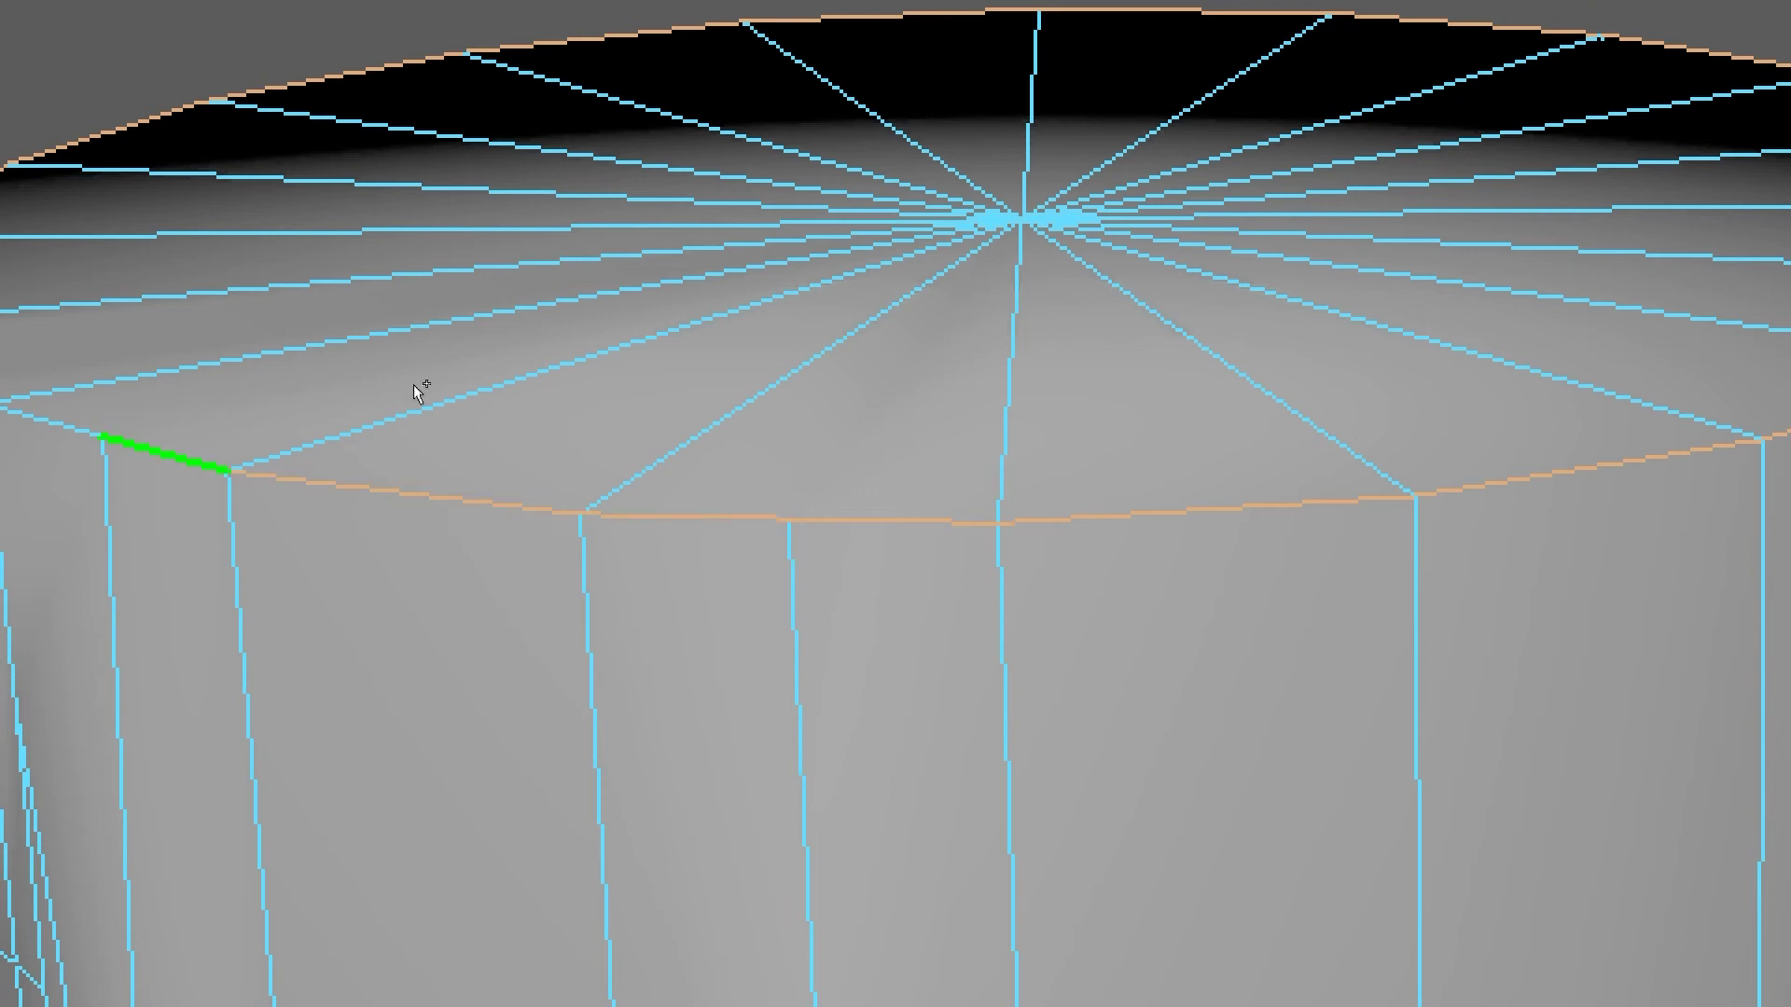
left_click(395, 377, "shift")
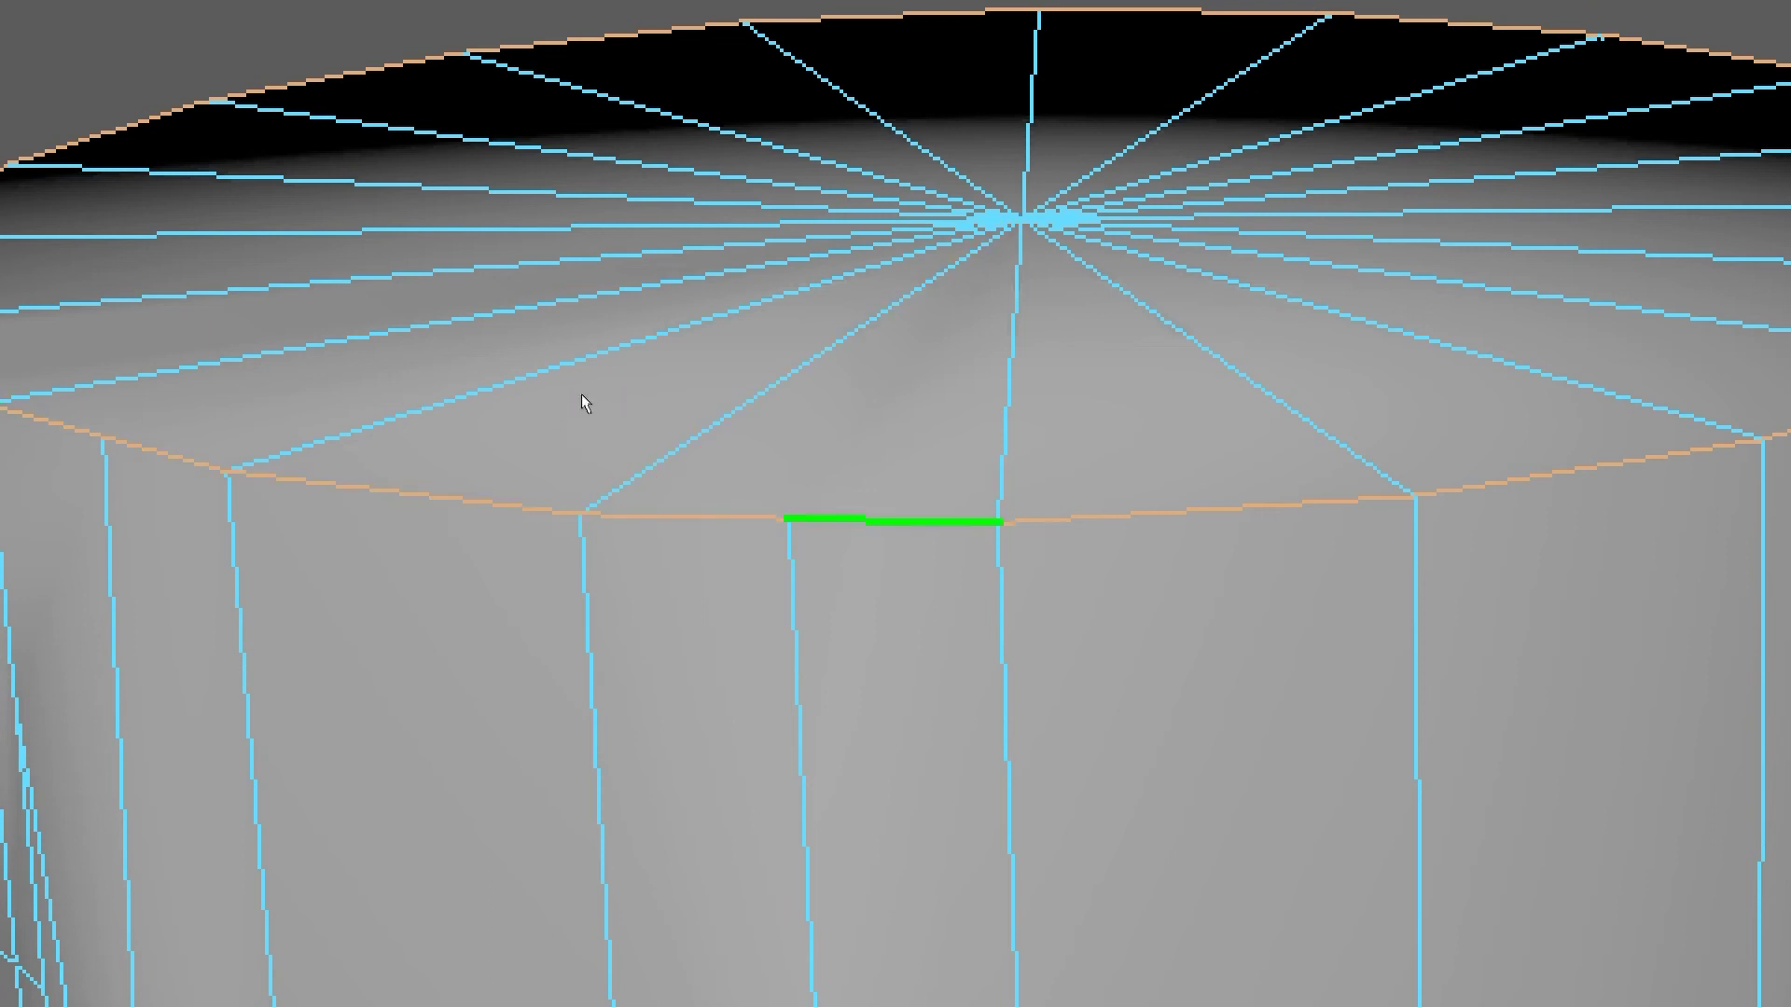
scroll(582, 395, "down", 3)
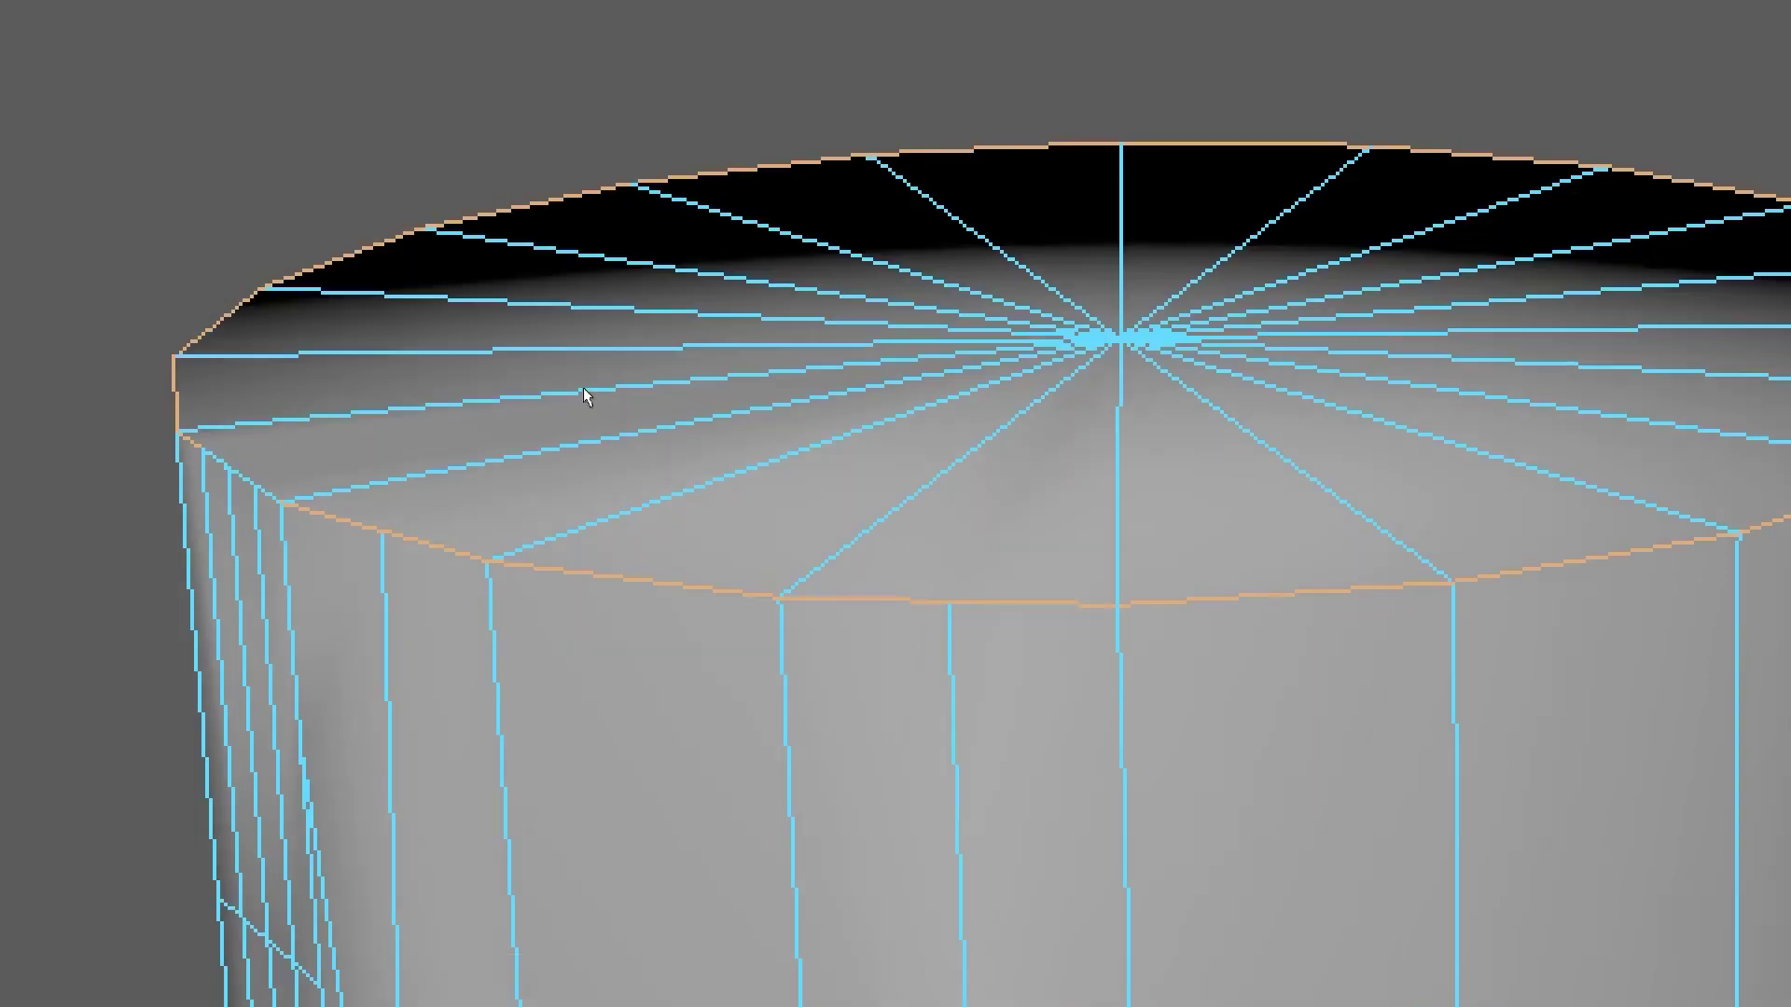
left_click(447, 396, "shift")
left_click(441, 391, "shift")
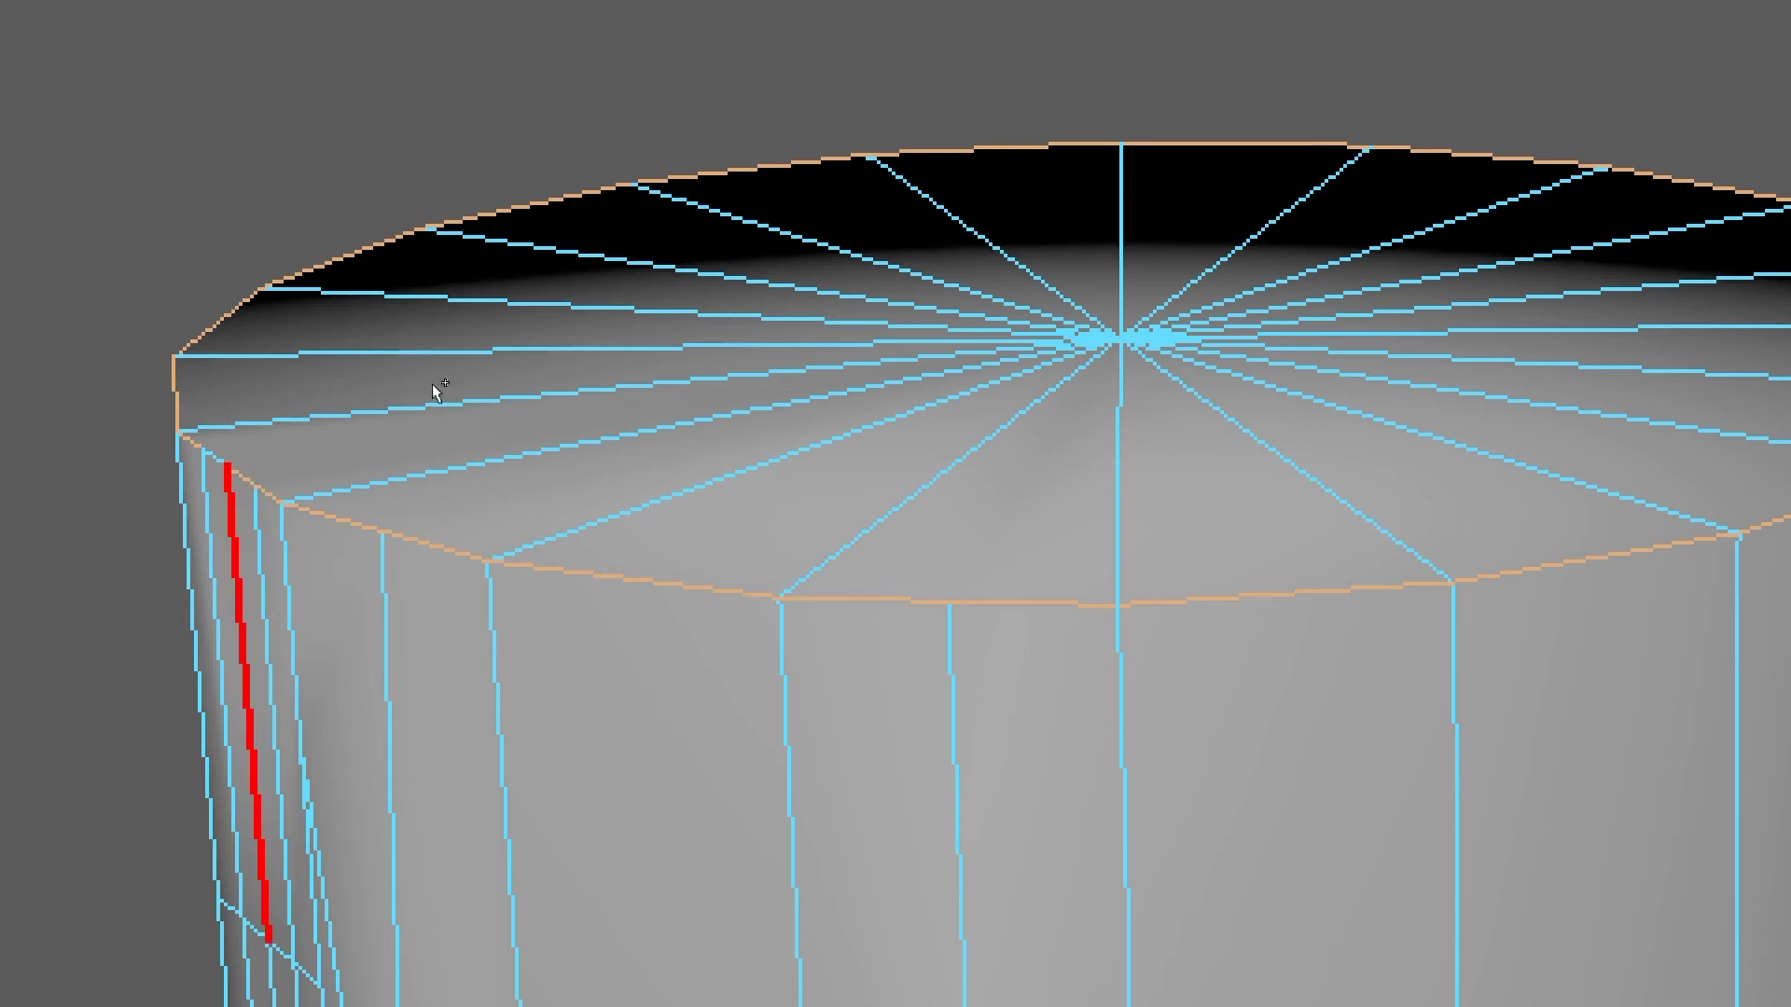
left_click(432, 384, "shift")
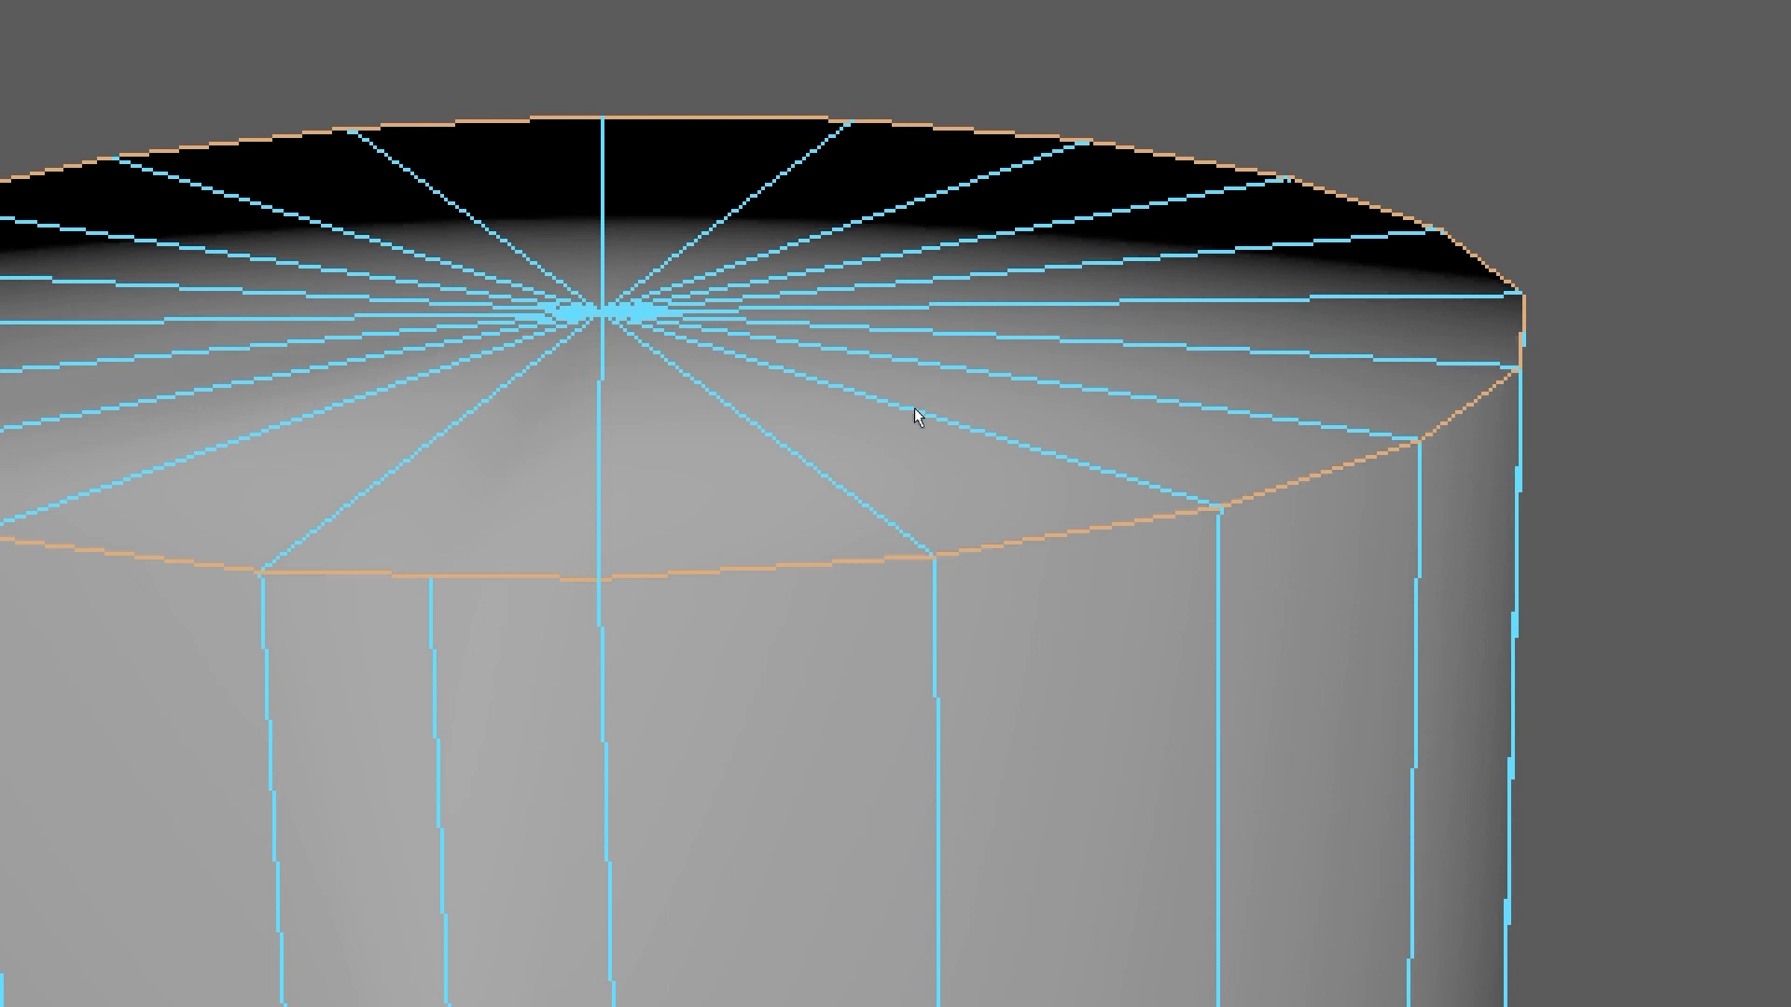
- Bevel the selected top rim edges with a Fraction of 0.5 and 1 segment, and reposition the bevel settings
scroll(579, 272, "down", 4)
scroll(762, 334, "up", 4)
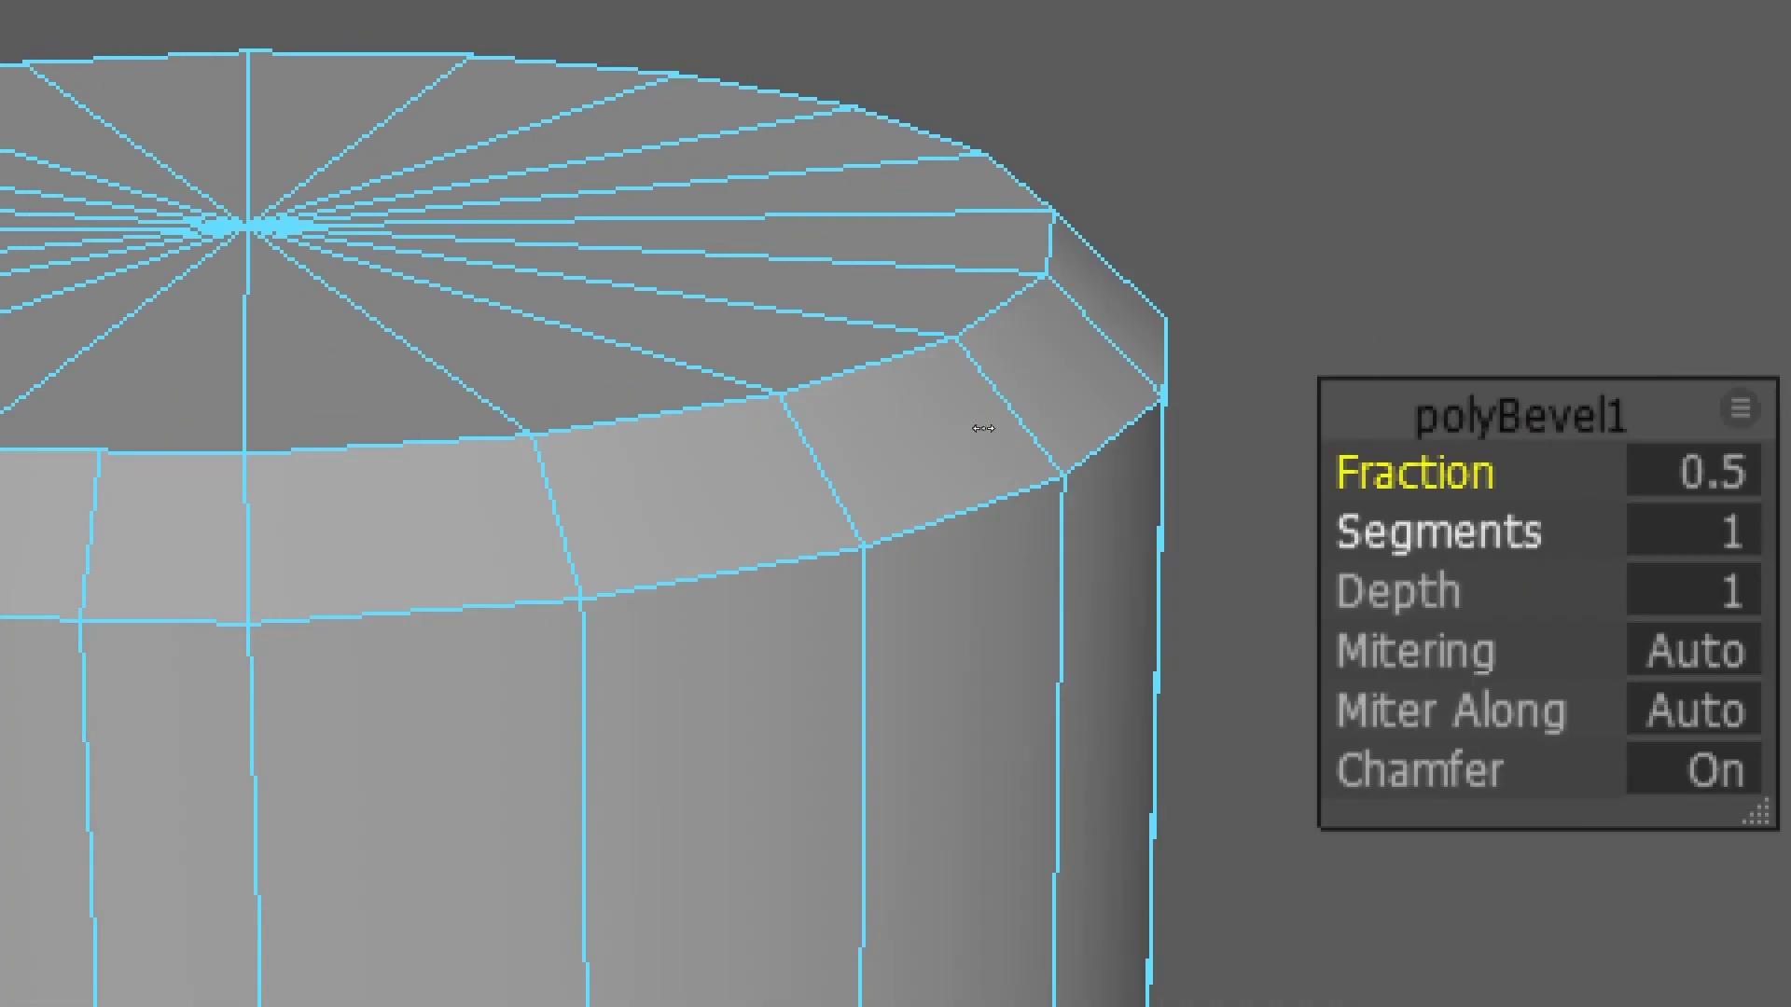
left_click_drag(884, 397, 645, 317)
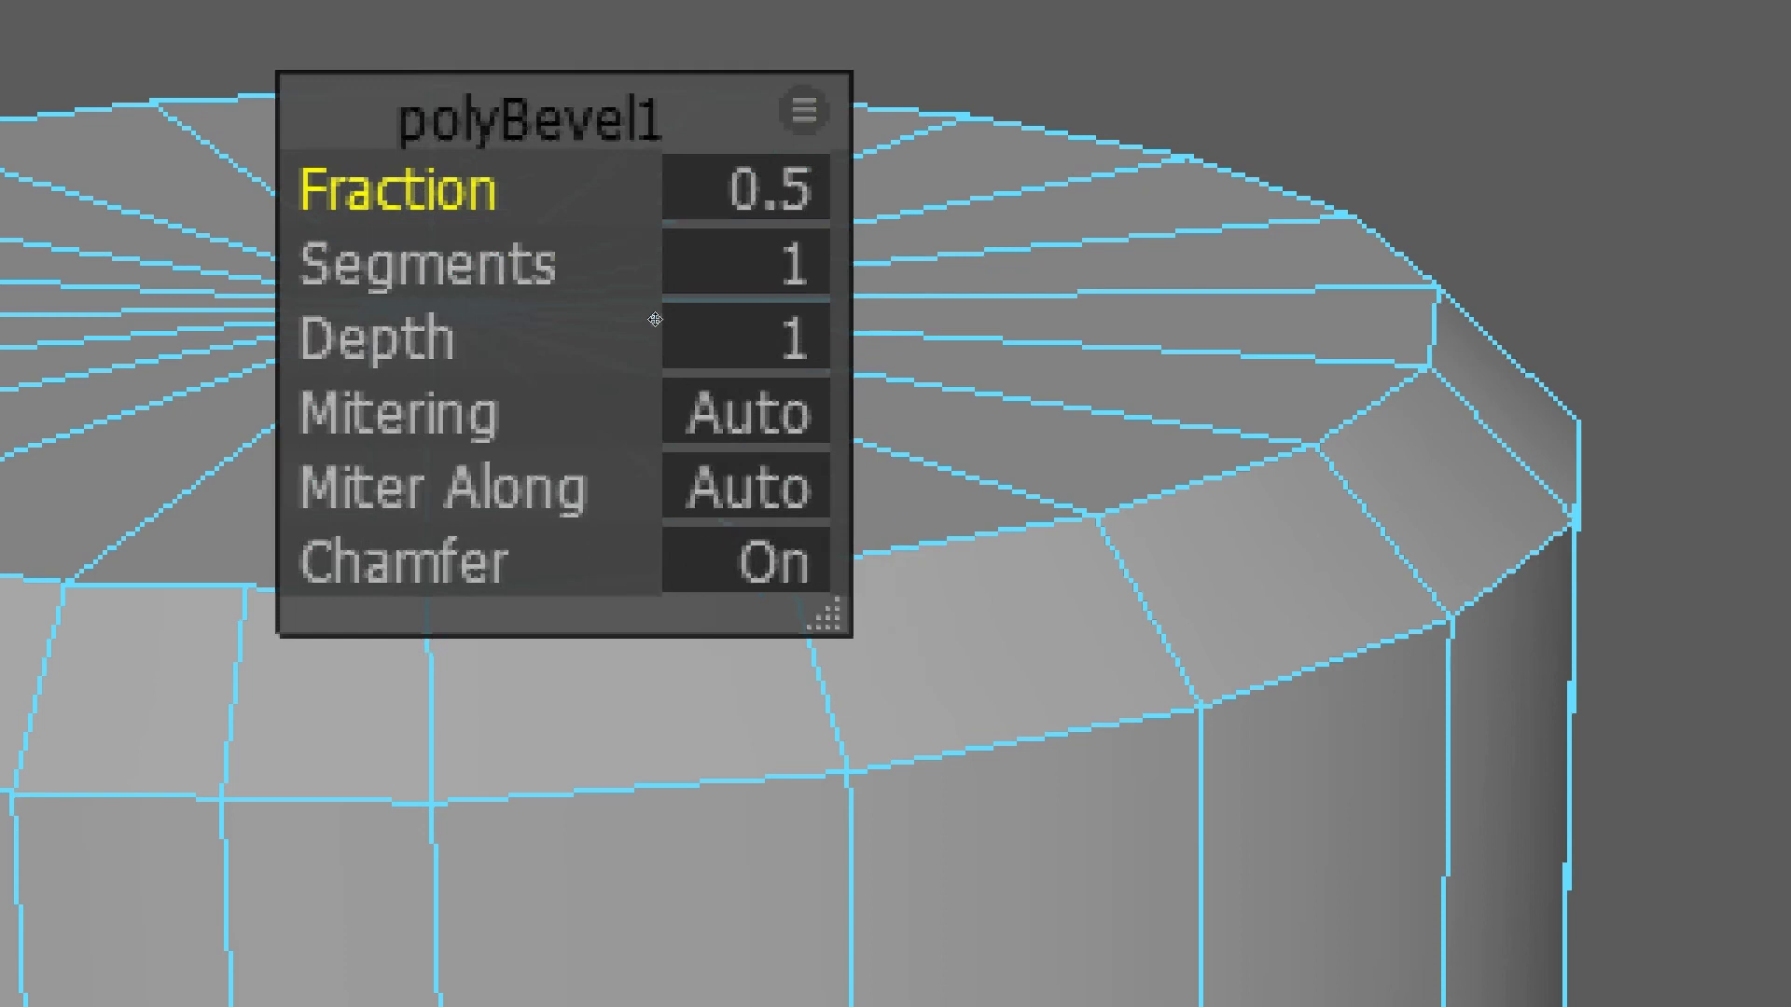
- Set the Segments of the top rim bevel to 2
left_click_drag(654, 319, 708, 312)
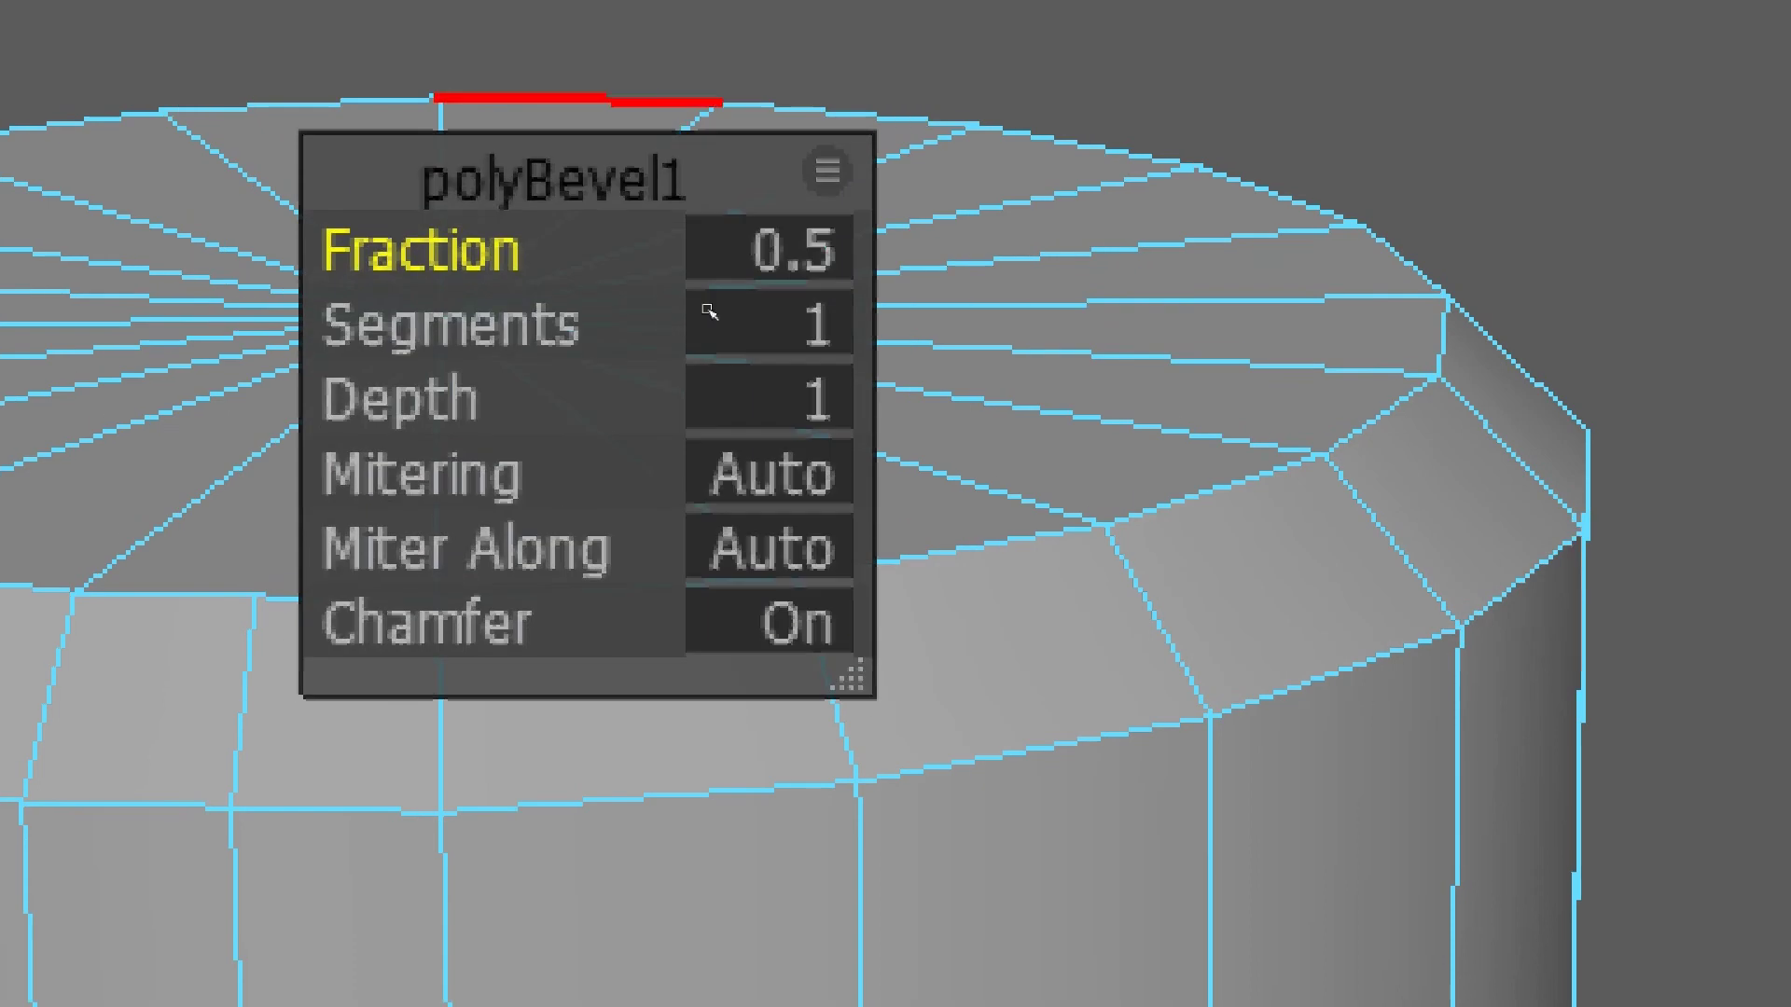
left_click(718, 359)
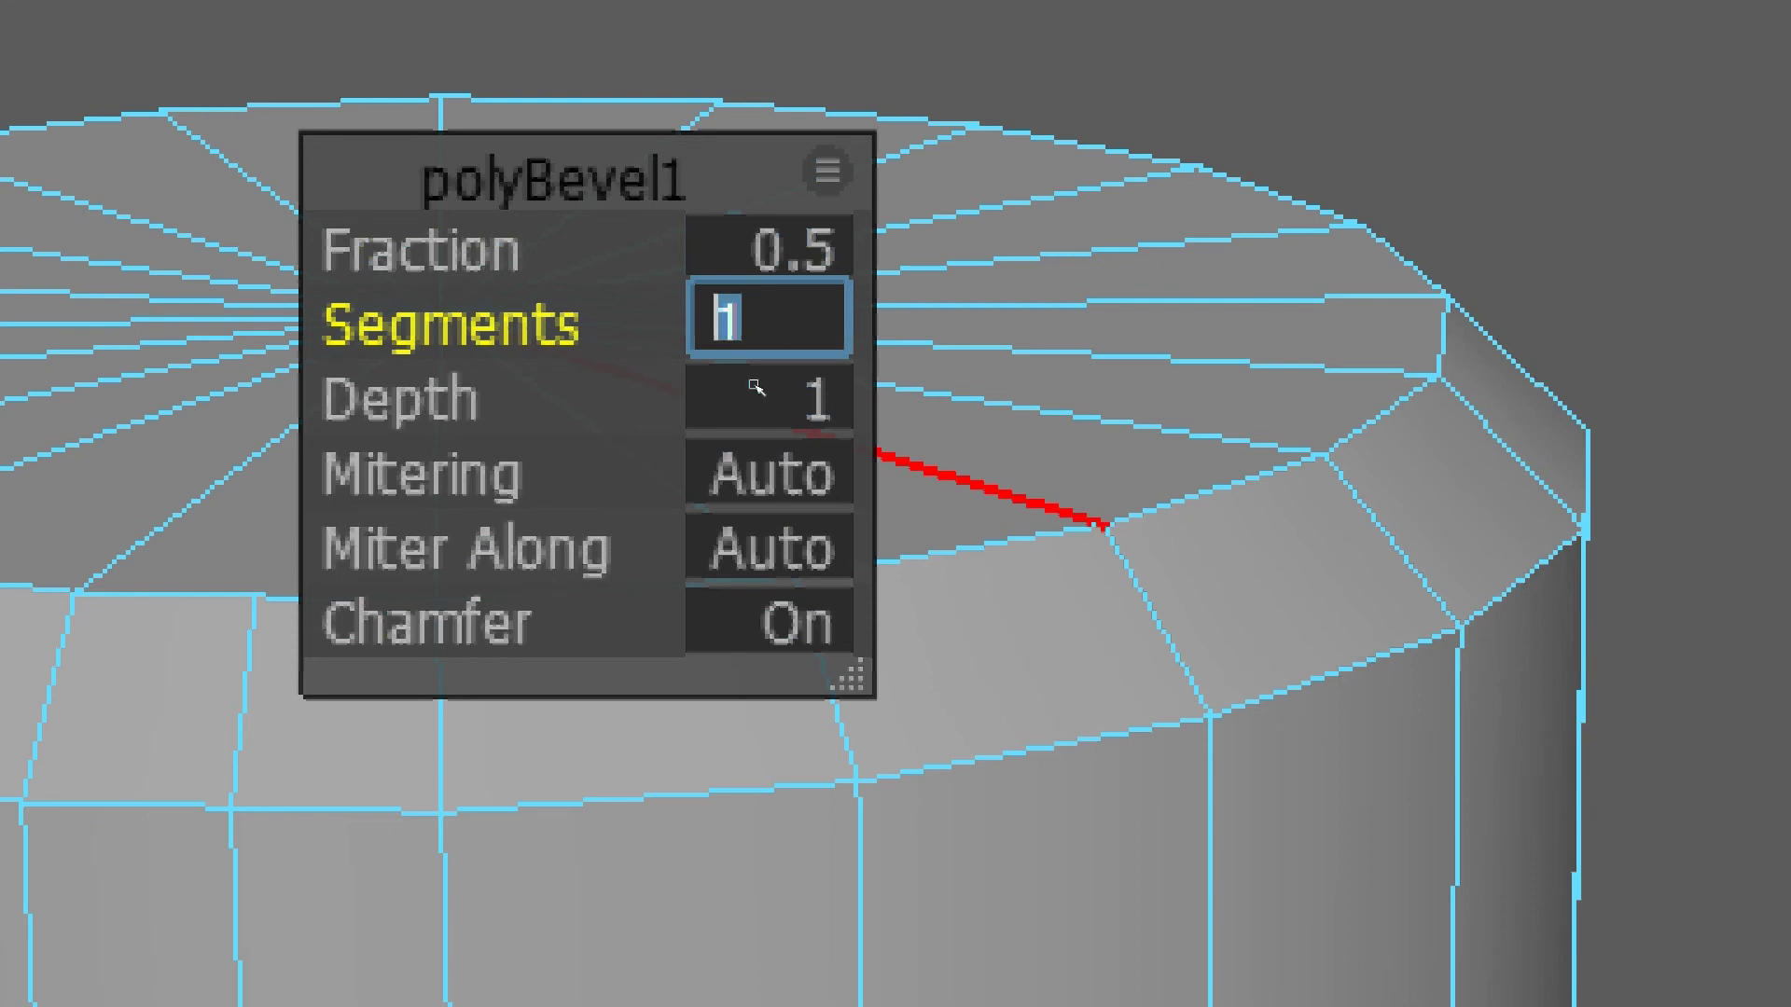
type("2")
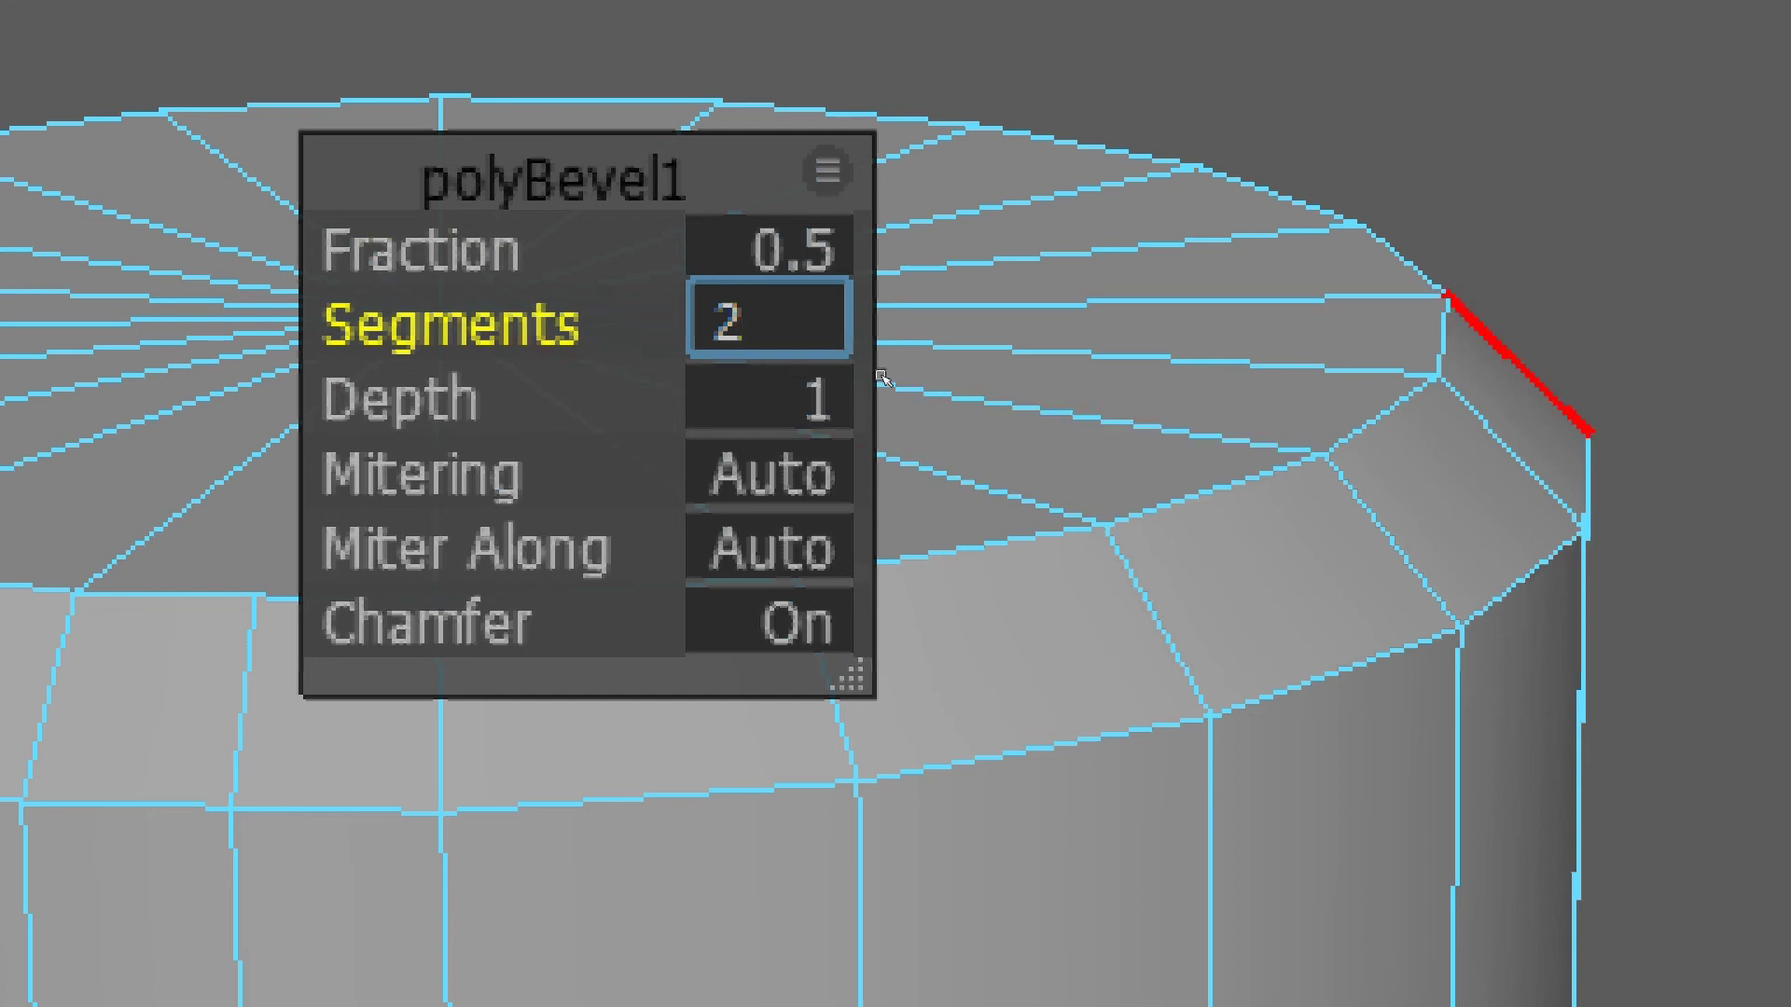
key("Tab")
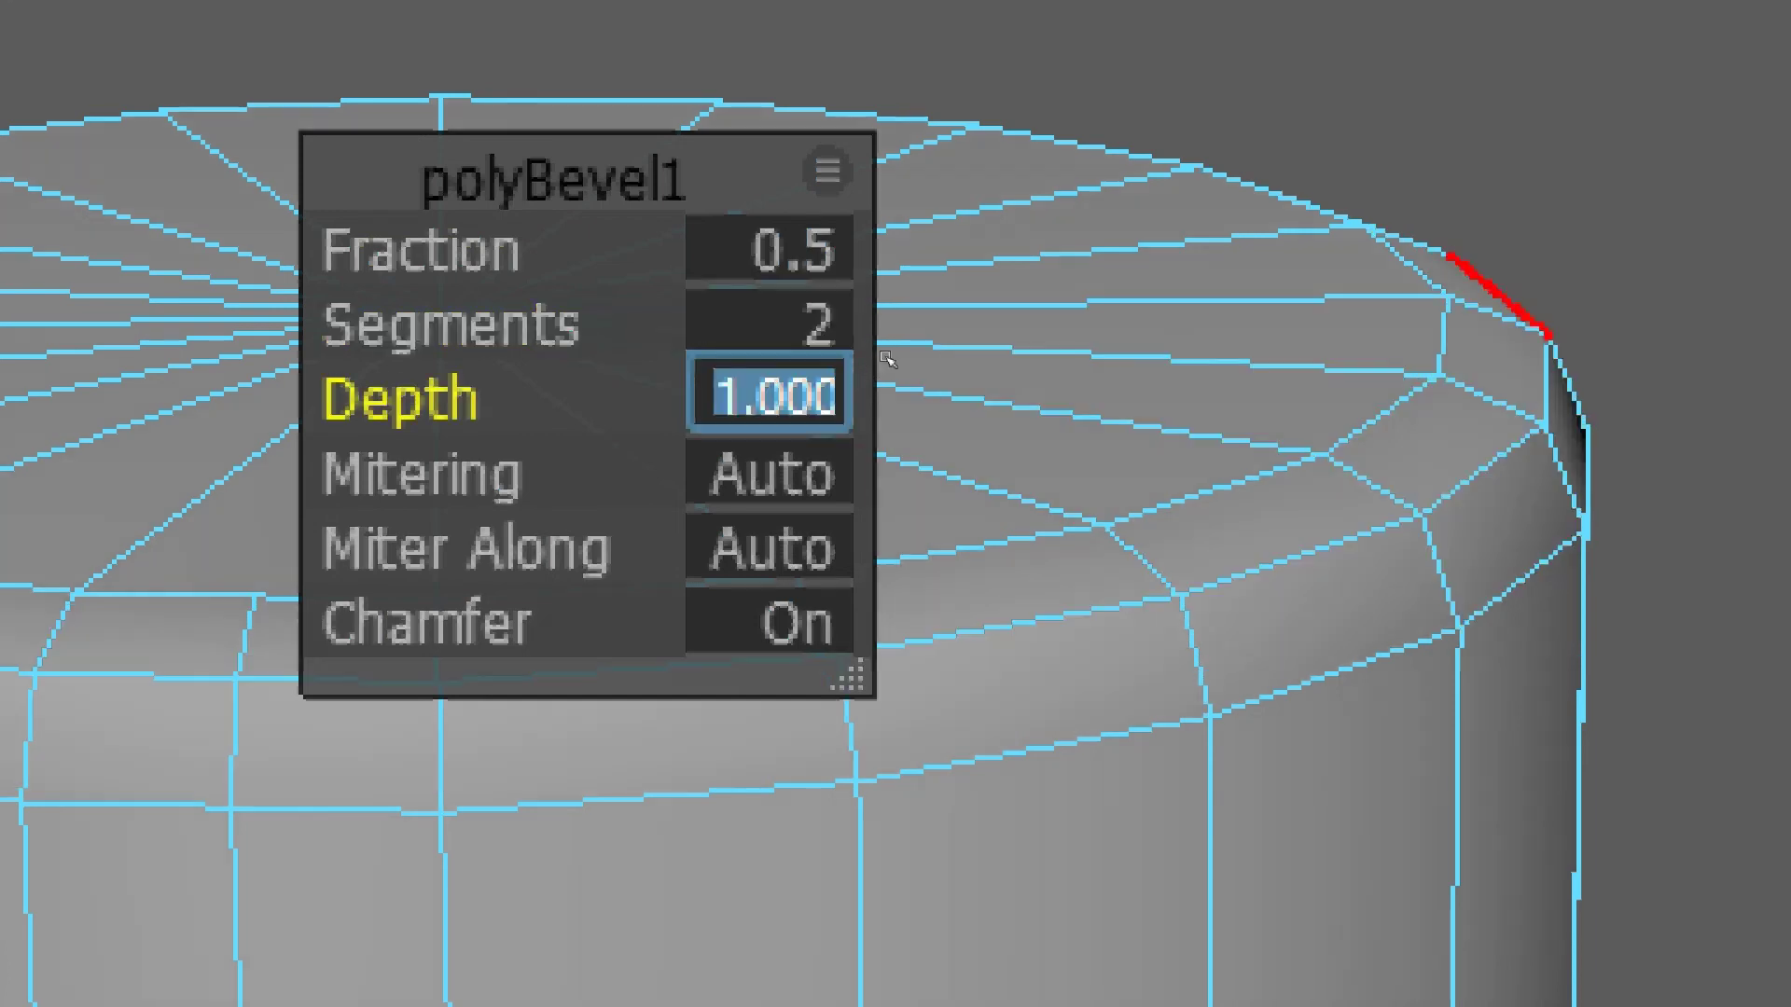
- Try Segments values of 4 and 10 on the top rim bevel
left_click(730, 360)
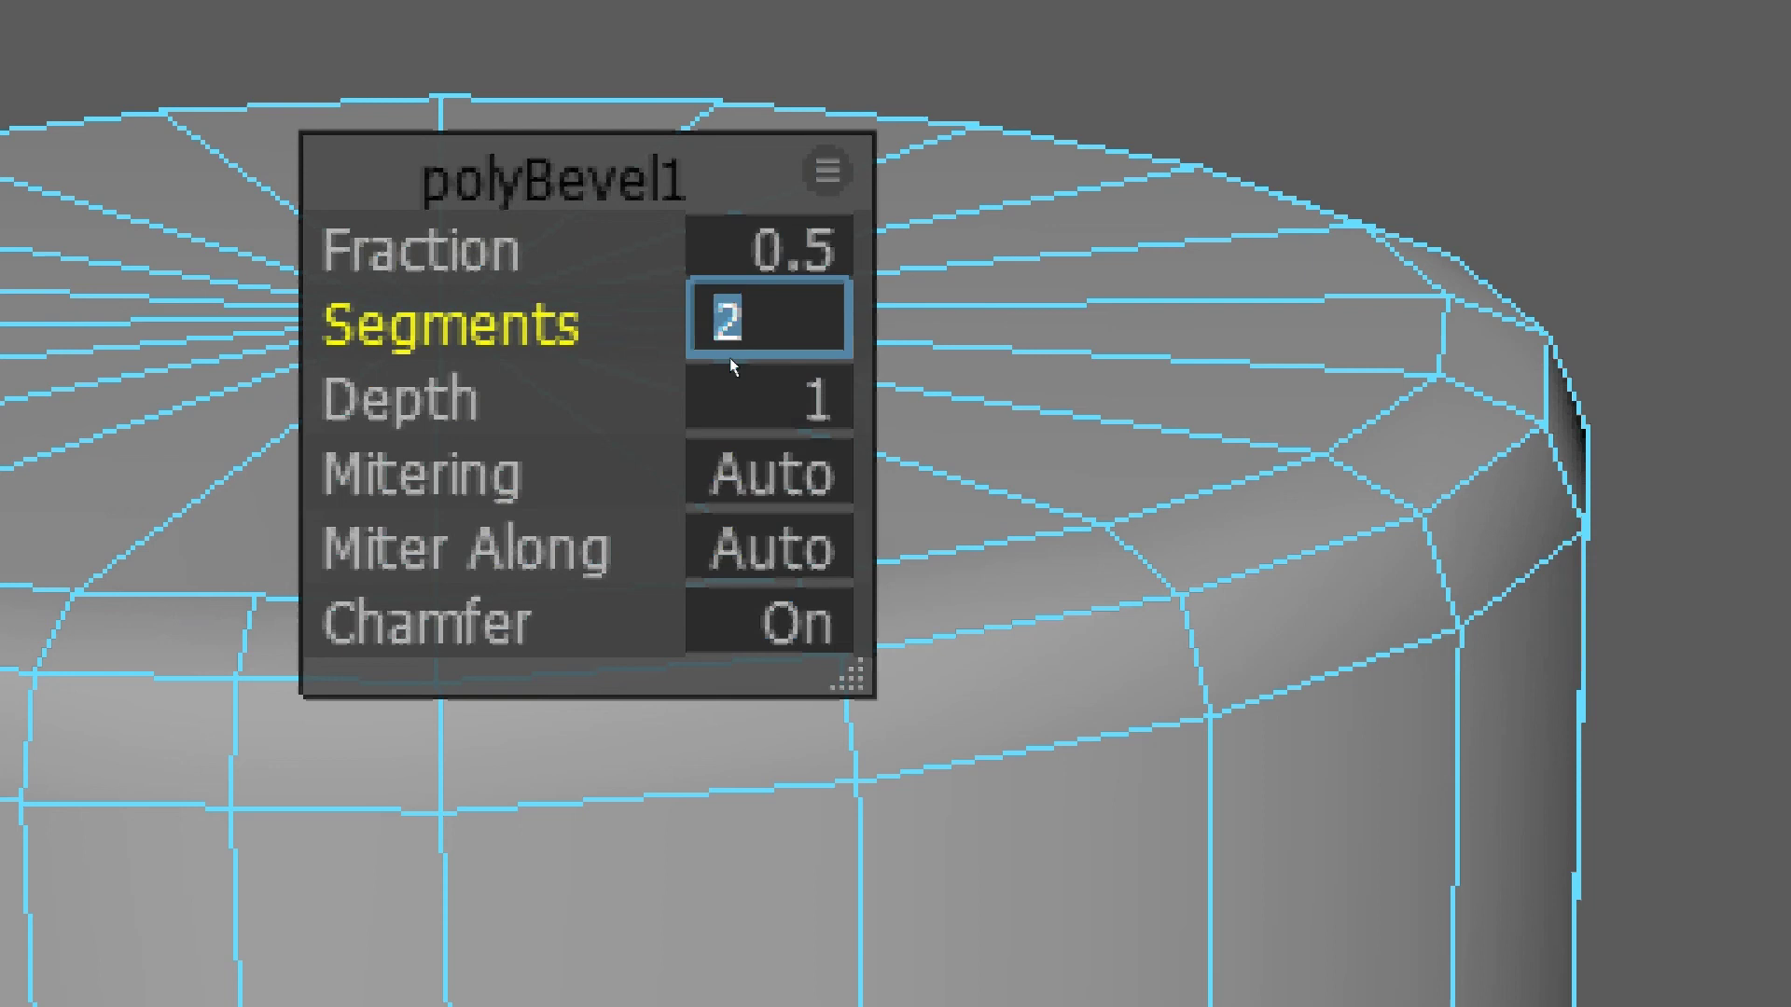
type("4")
key("Tab")
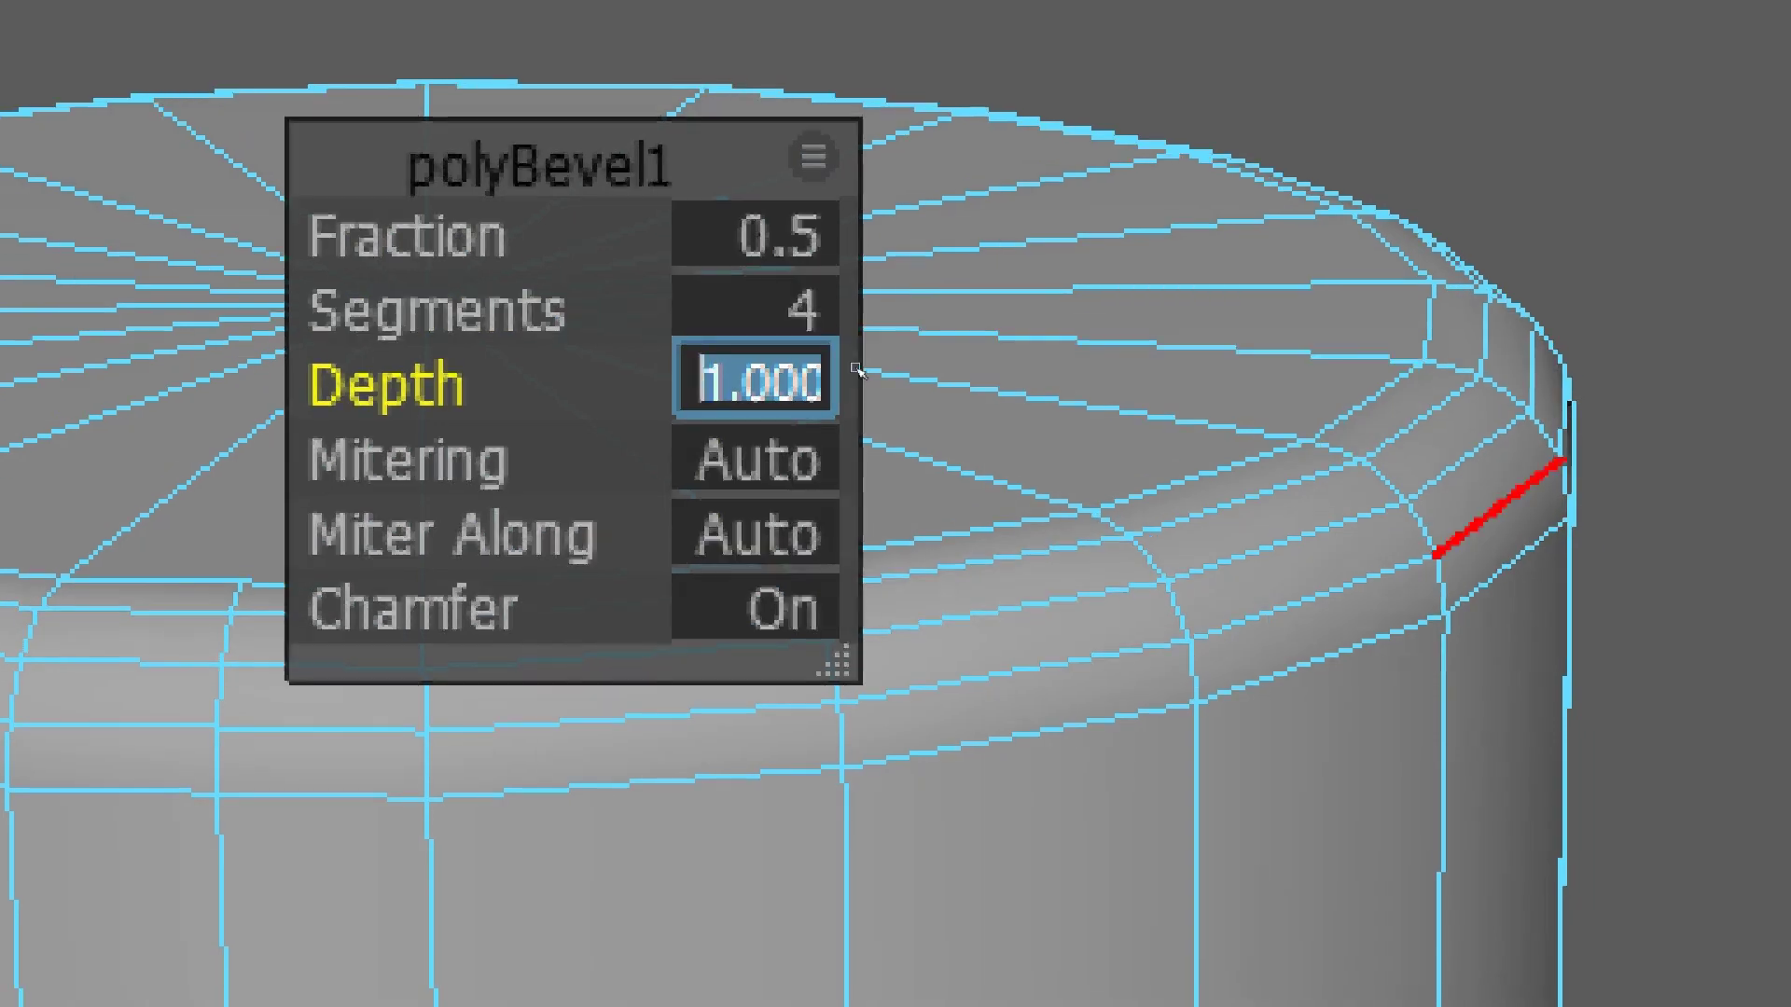
left_click(719, 350)
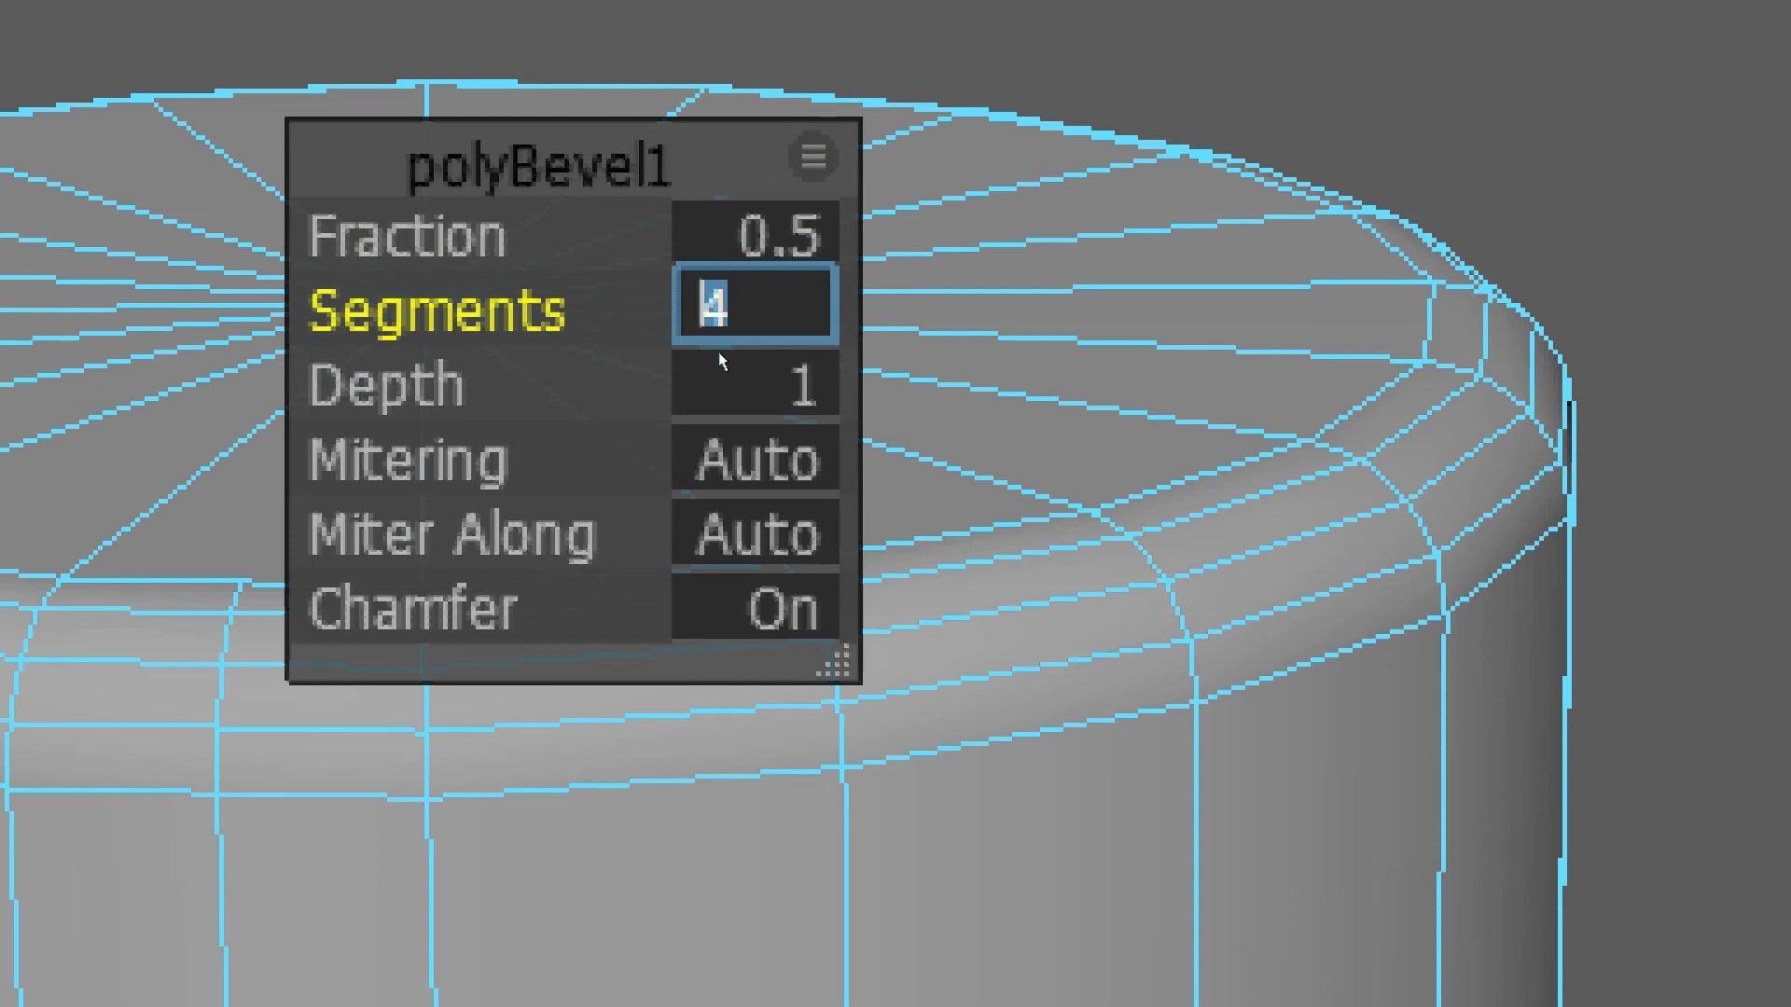
type("10")
key("Tab")
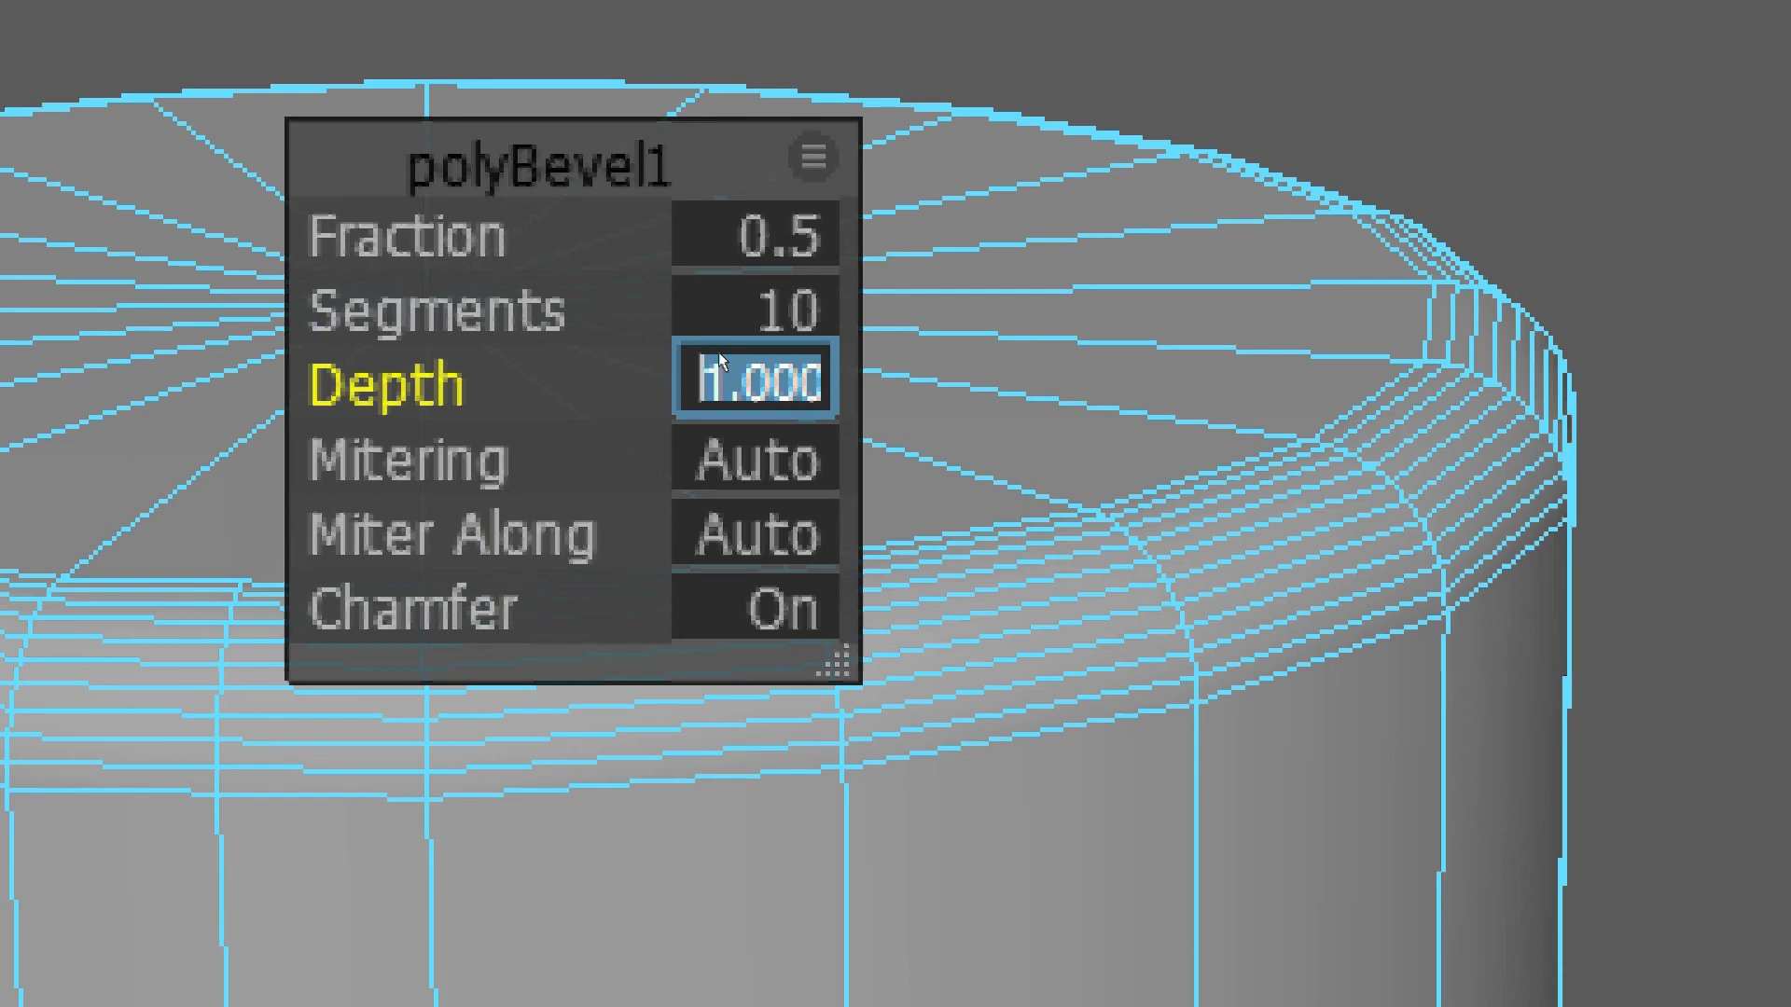
- Try Fraction values of 0.25 and 0.75 on the top rim bevel
key("shift+Tab")
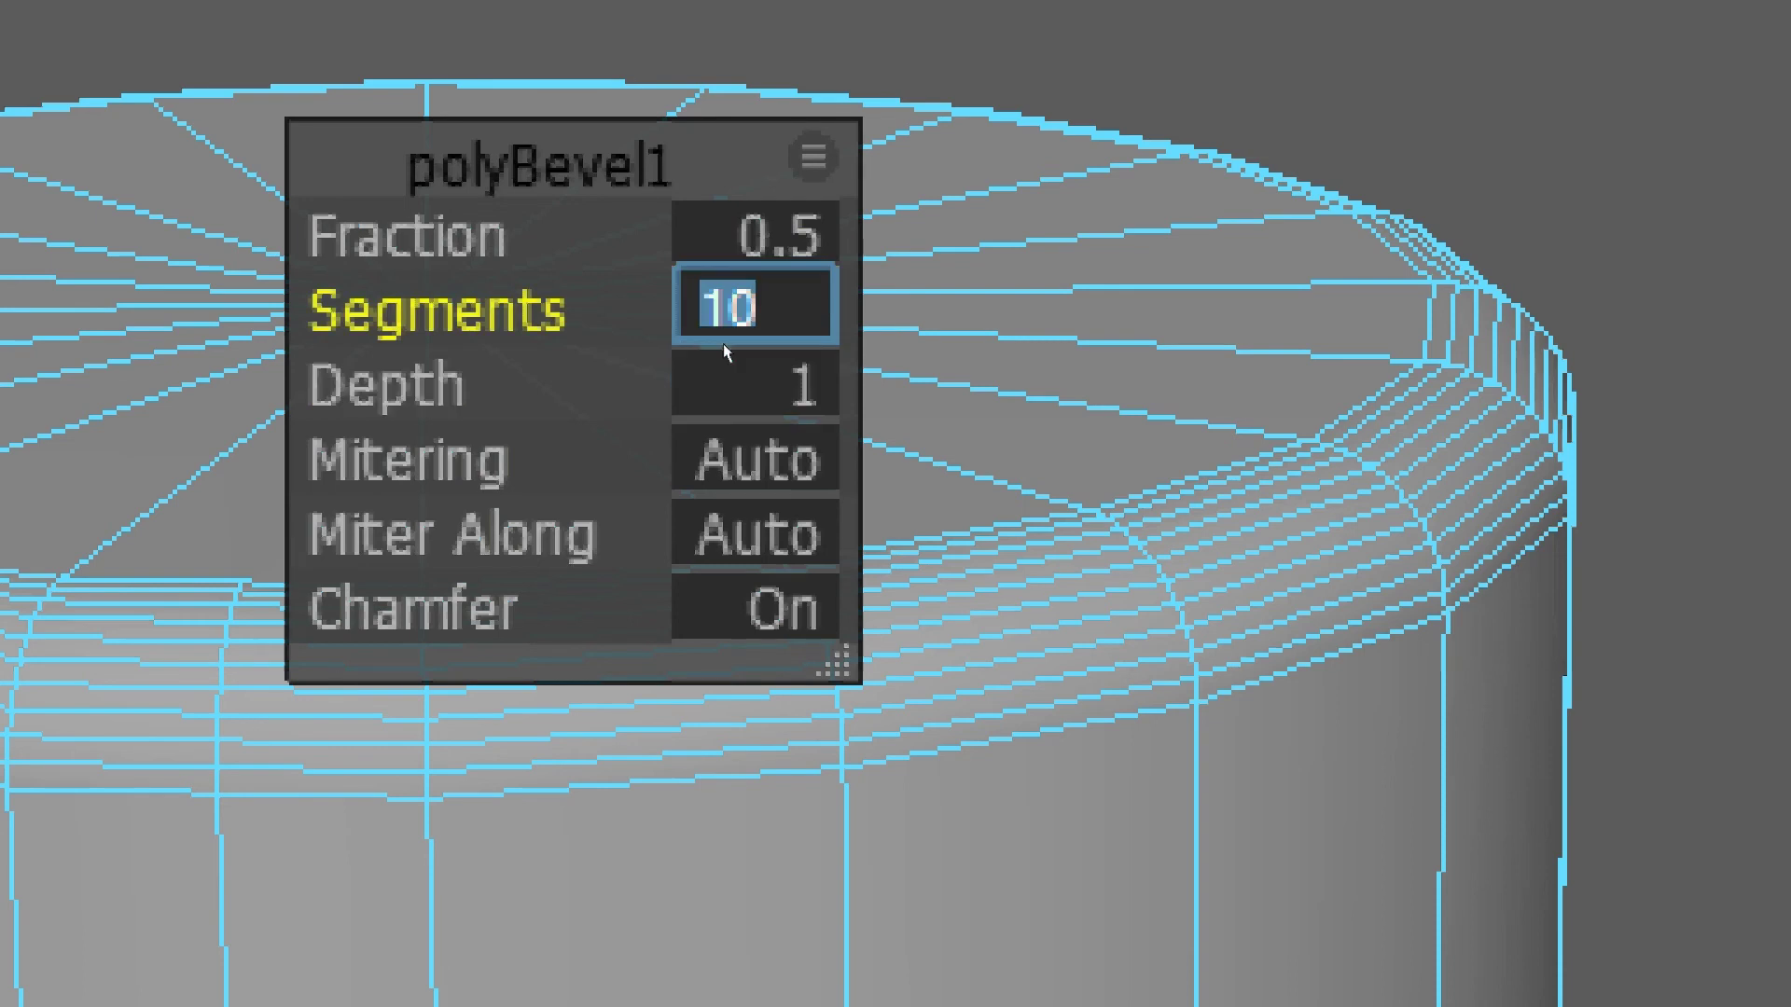
key("shift+Tab")
type(".25")
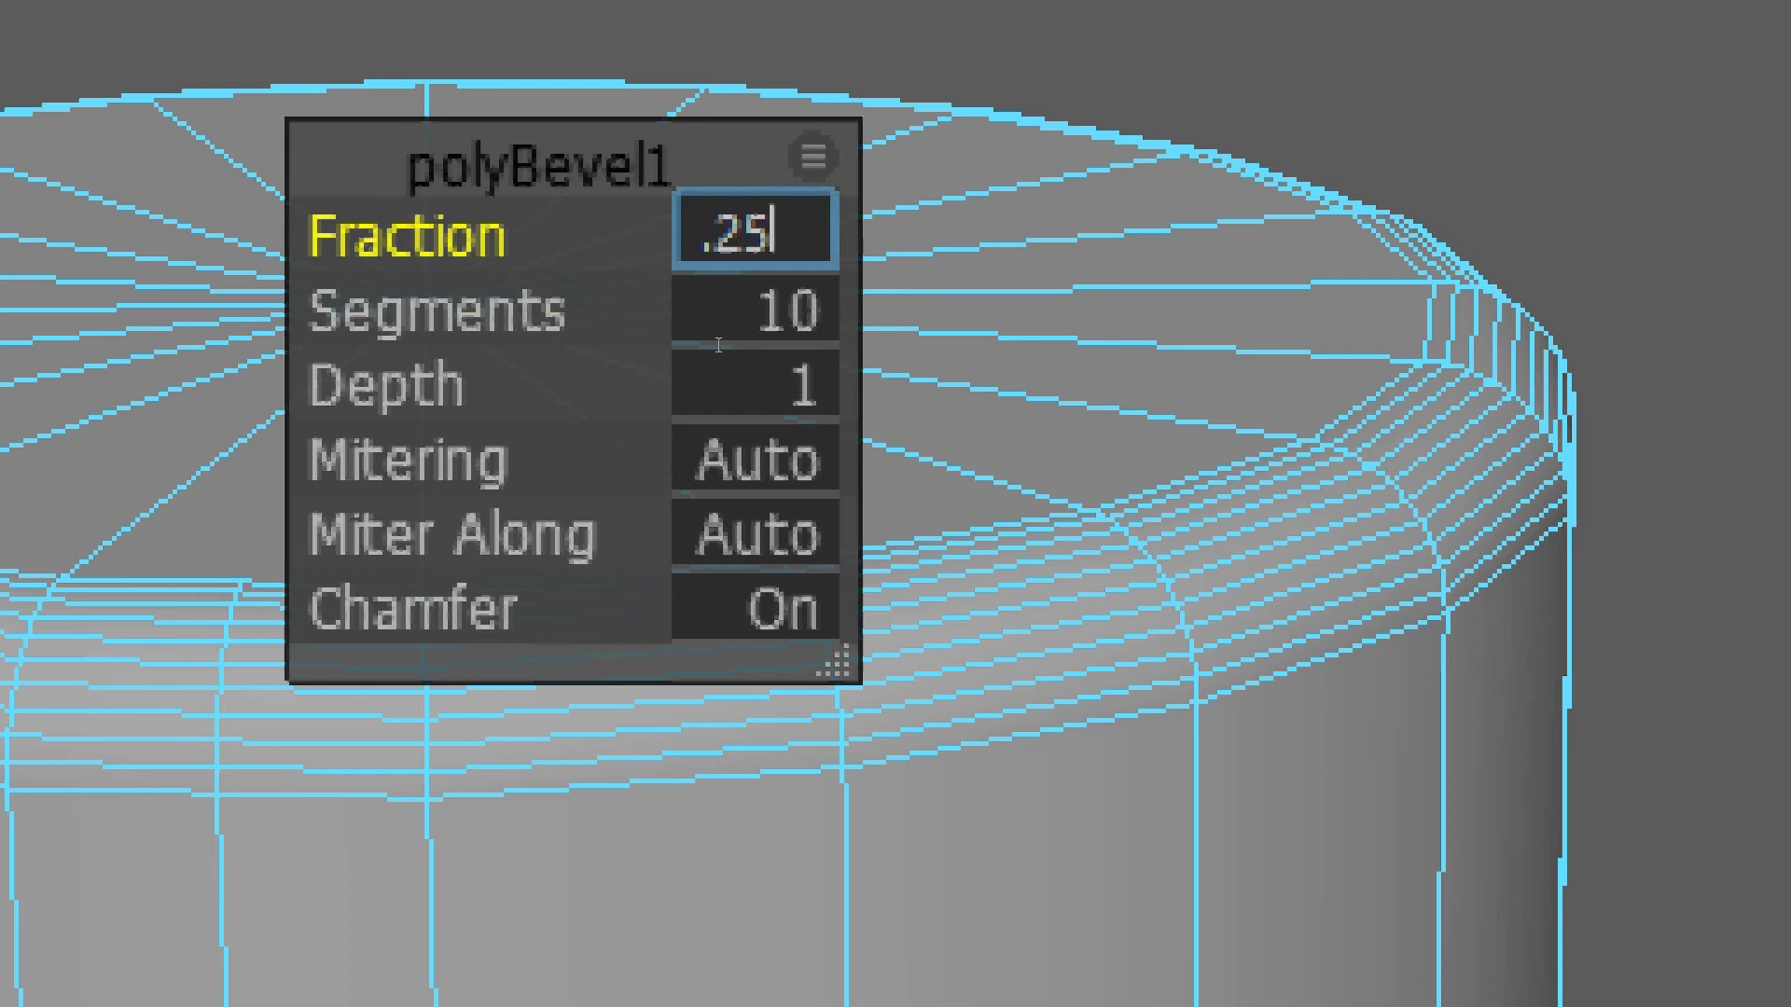
key("Tab")
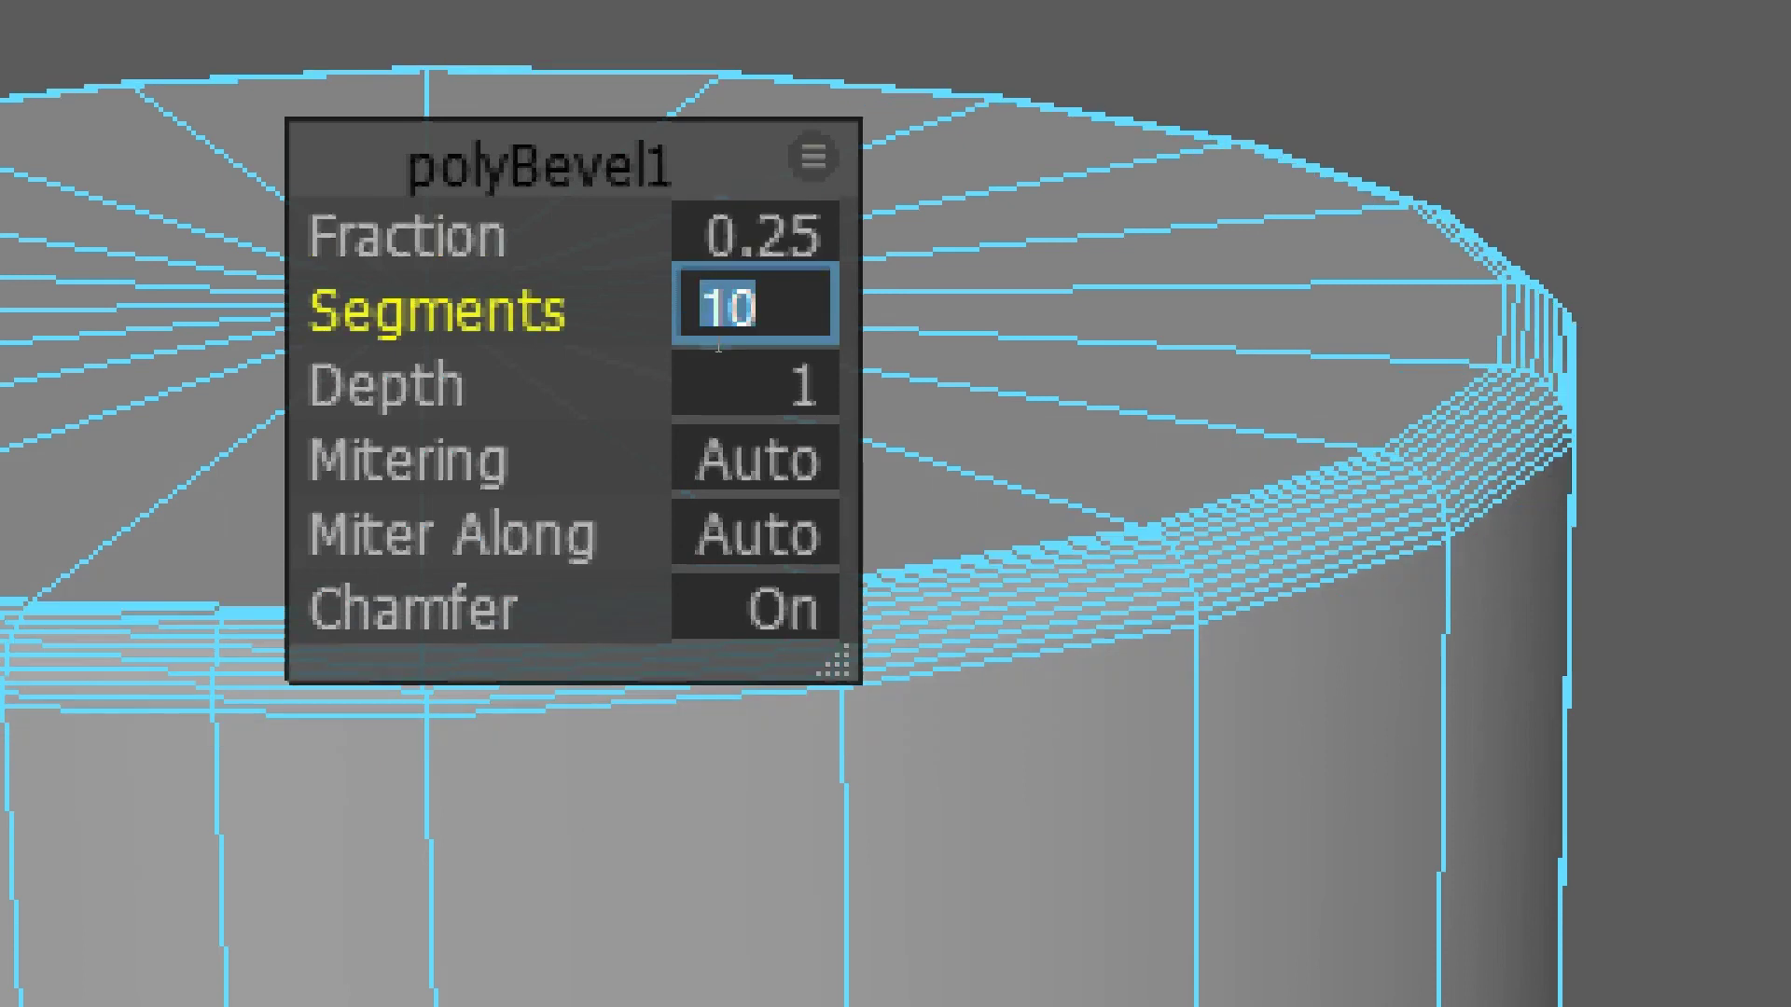
key("shift+Tab")
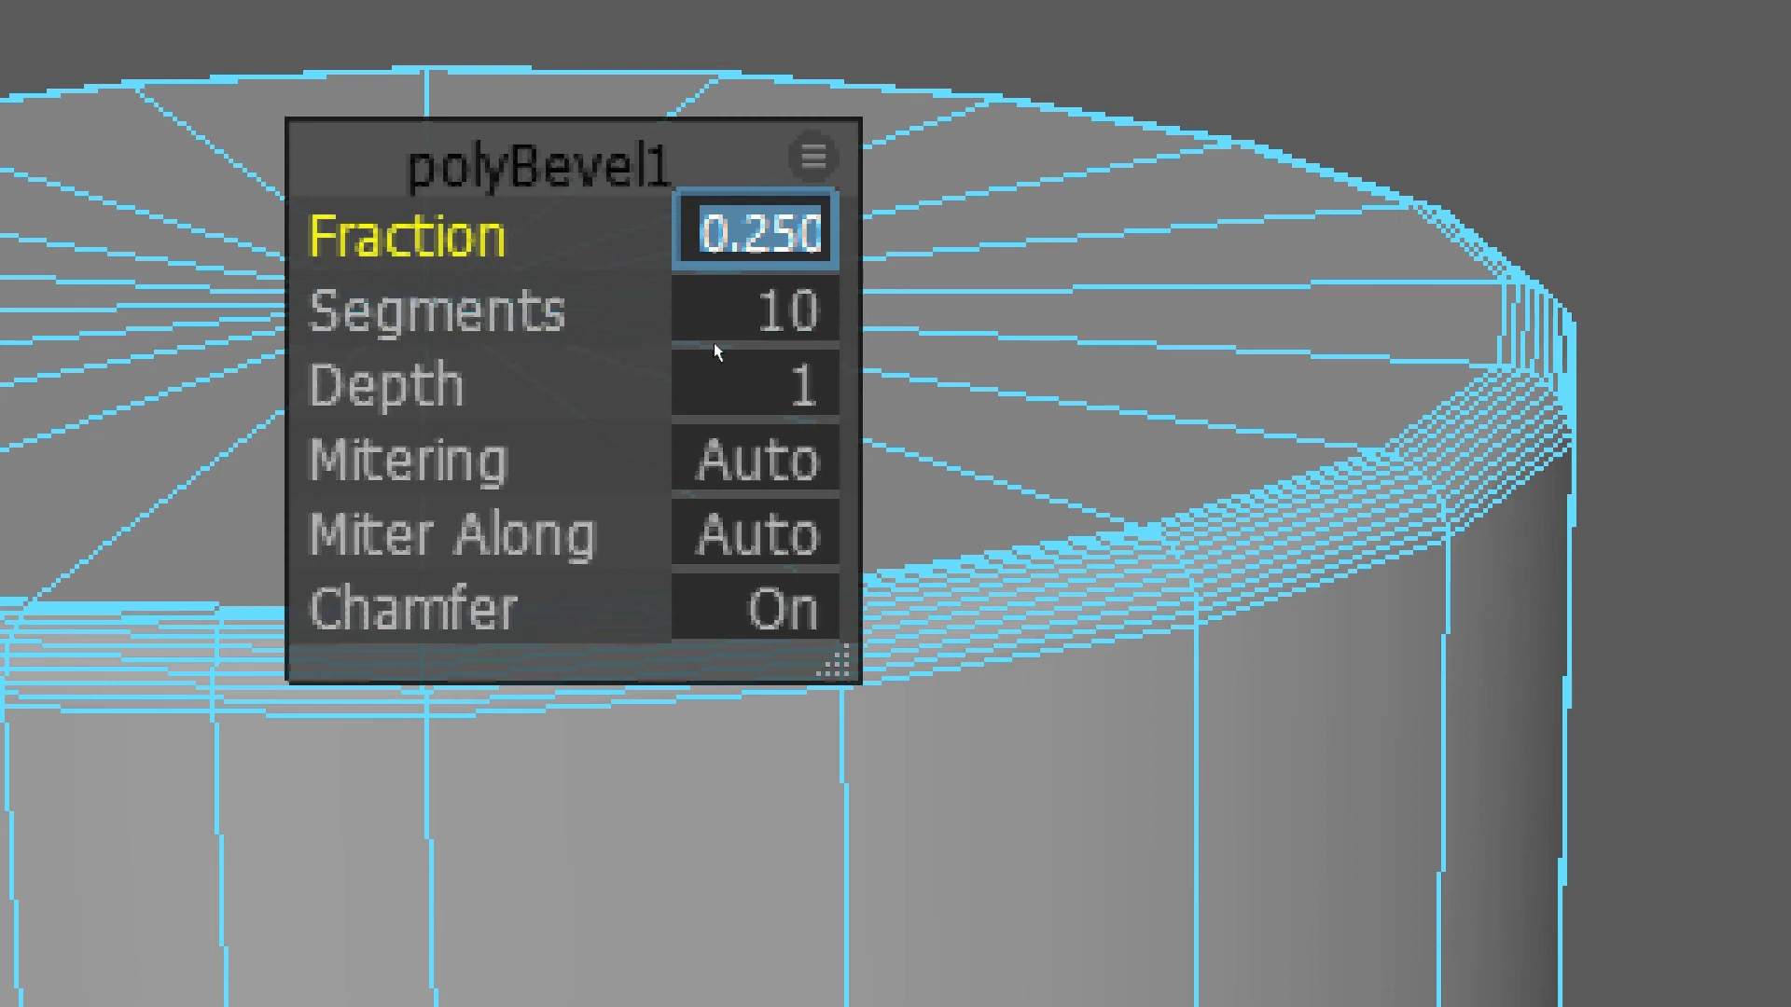
type(".")
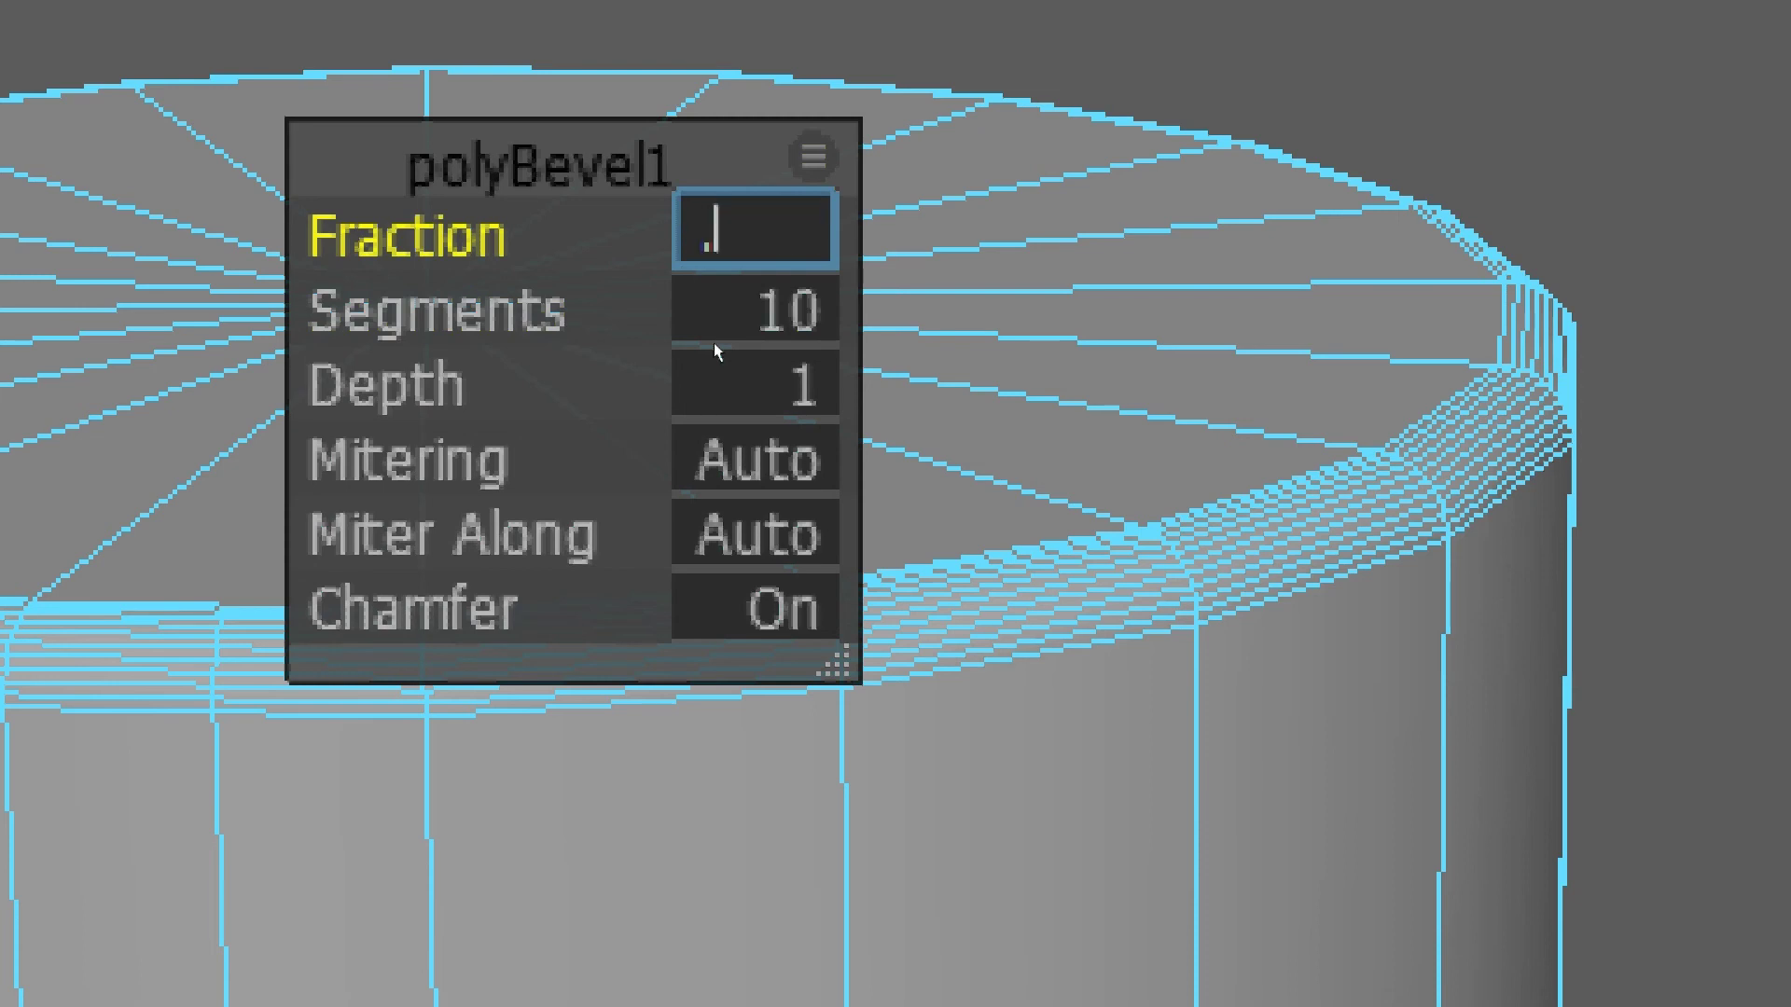
type("75")
key("Return")
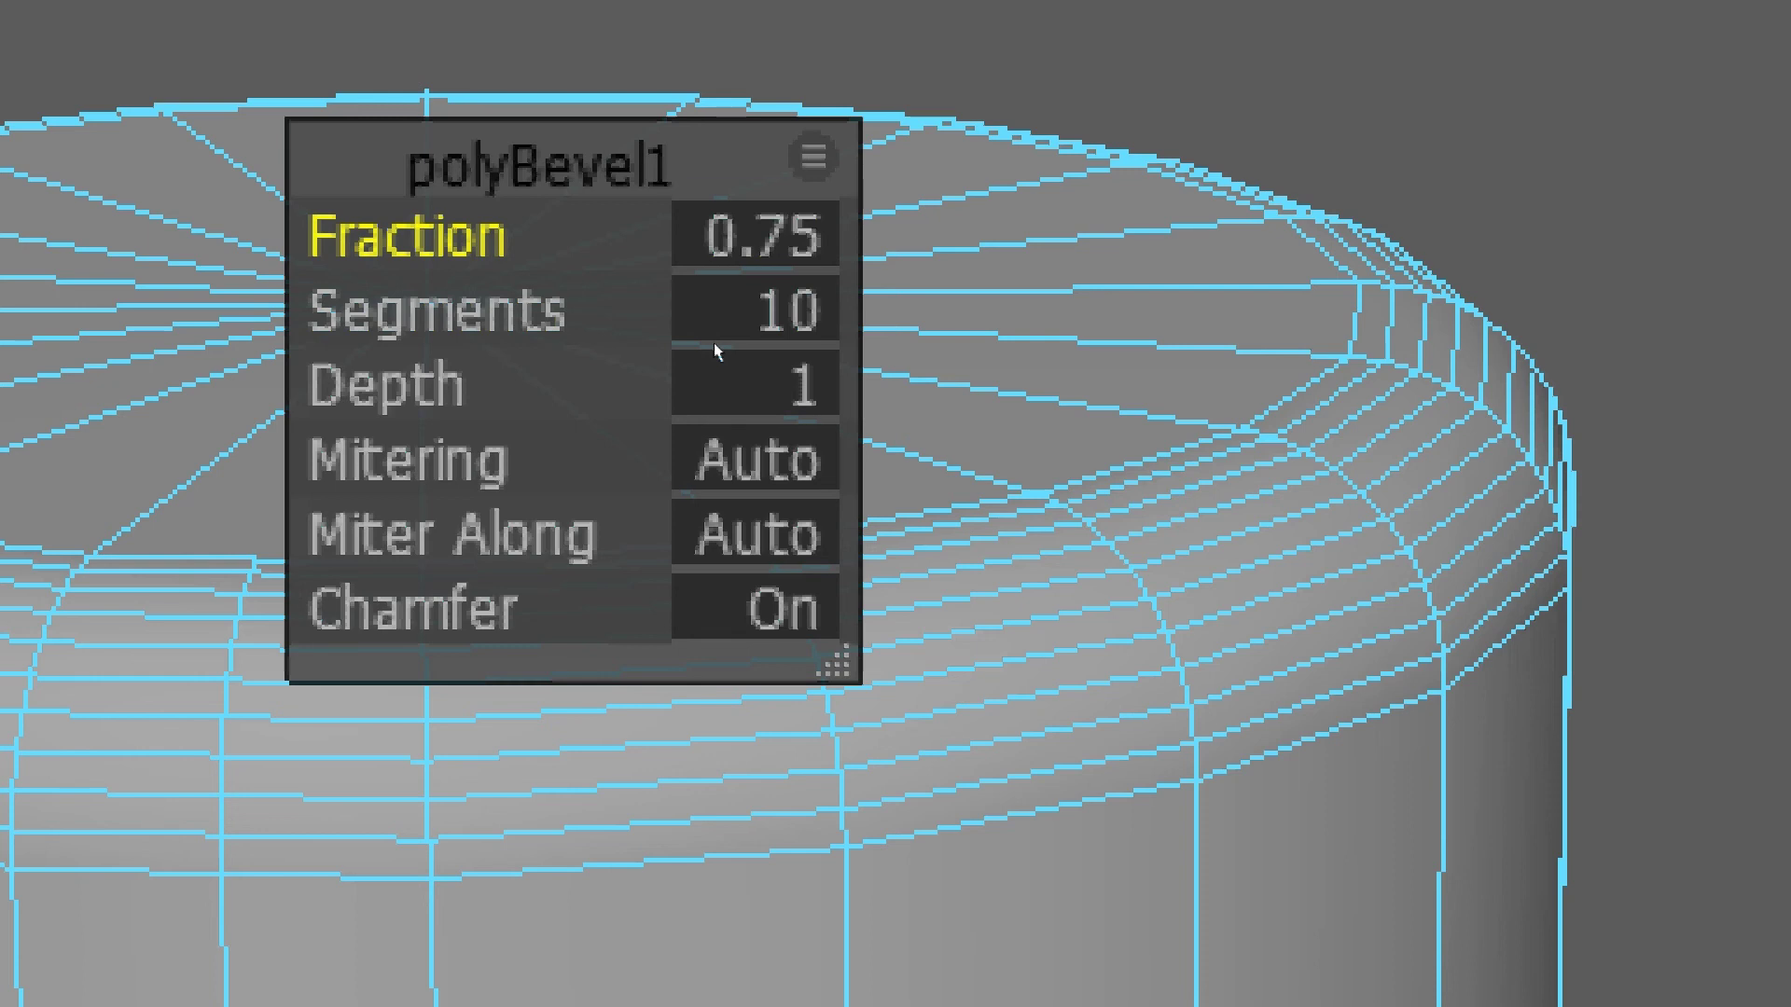
- Widen the top rim bevel by trying Fraction values of 1.5 and 2.5
key("Tab")
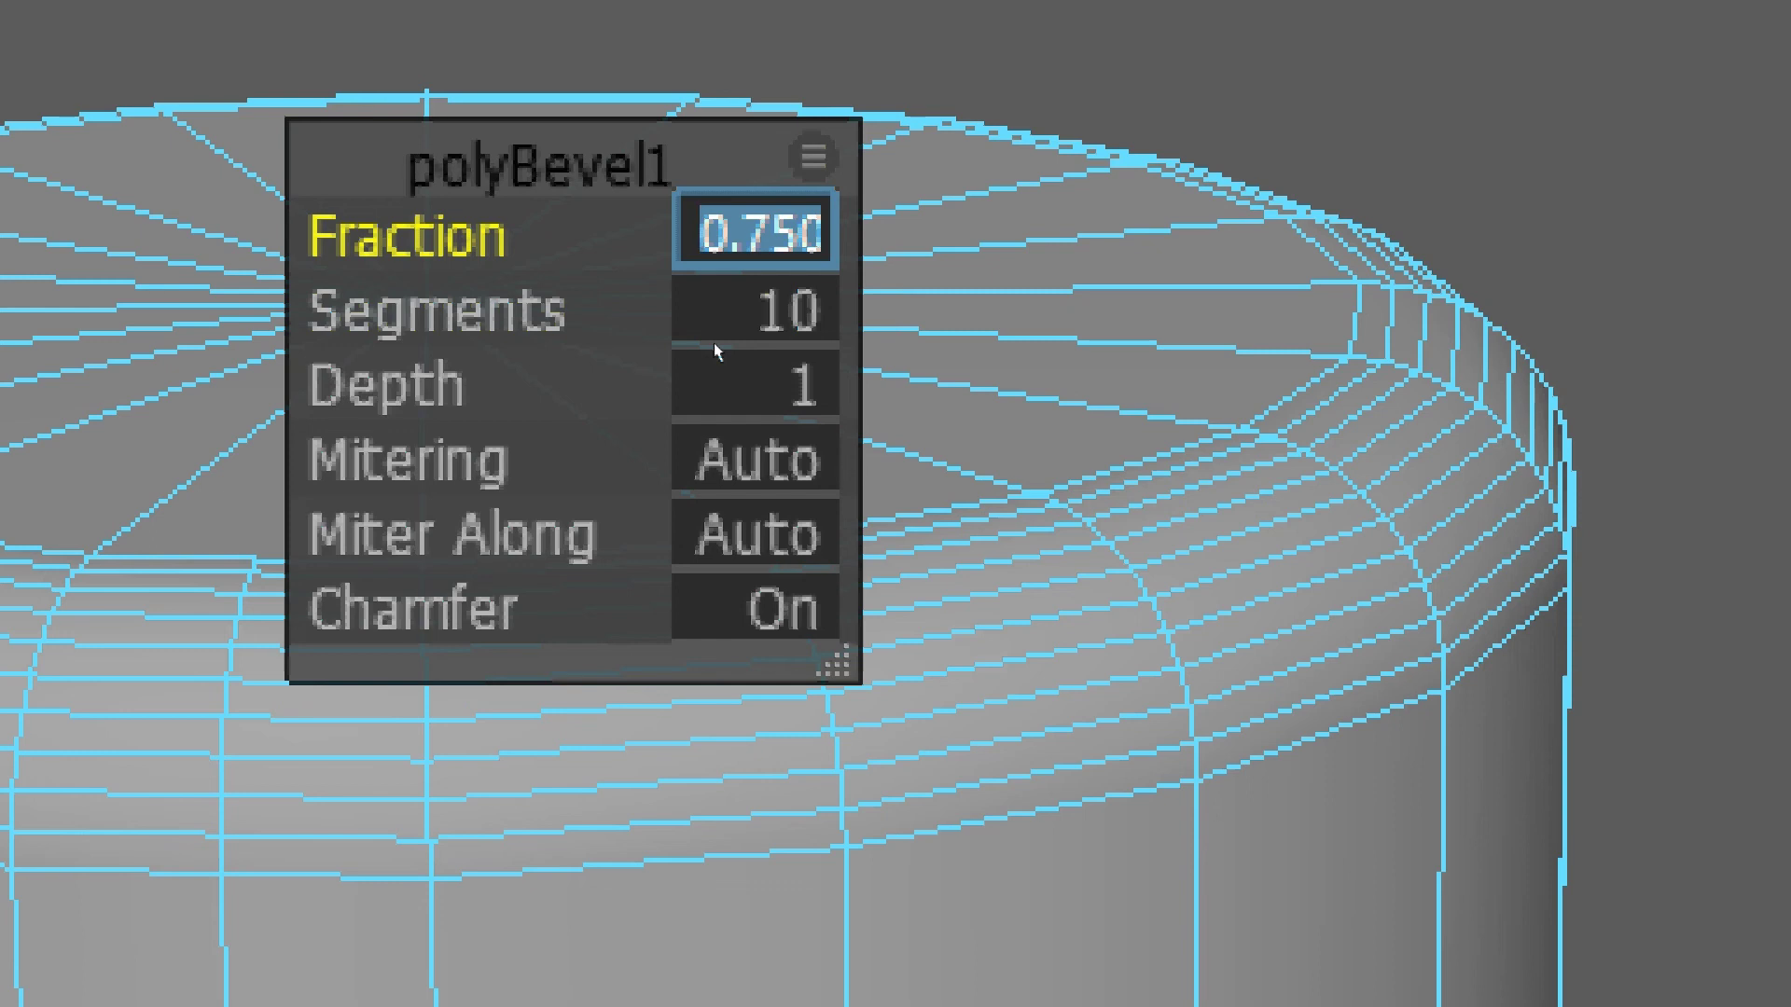
type("1.5")
key("Tab")
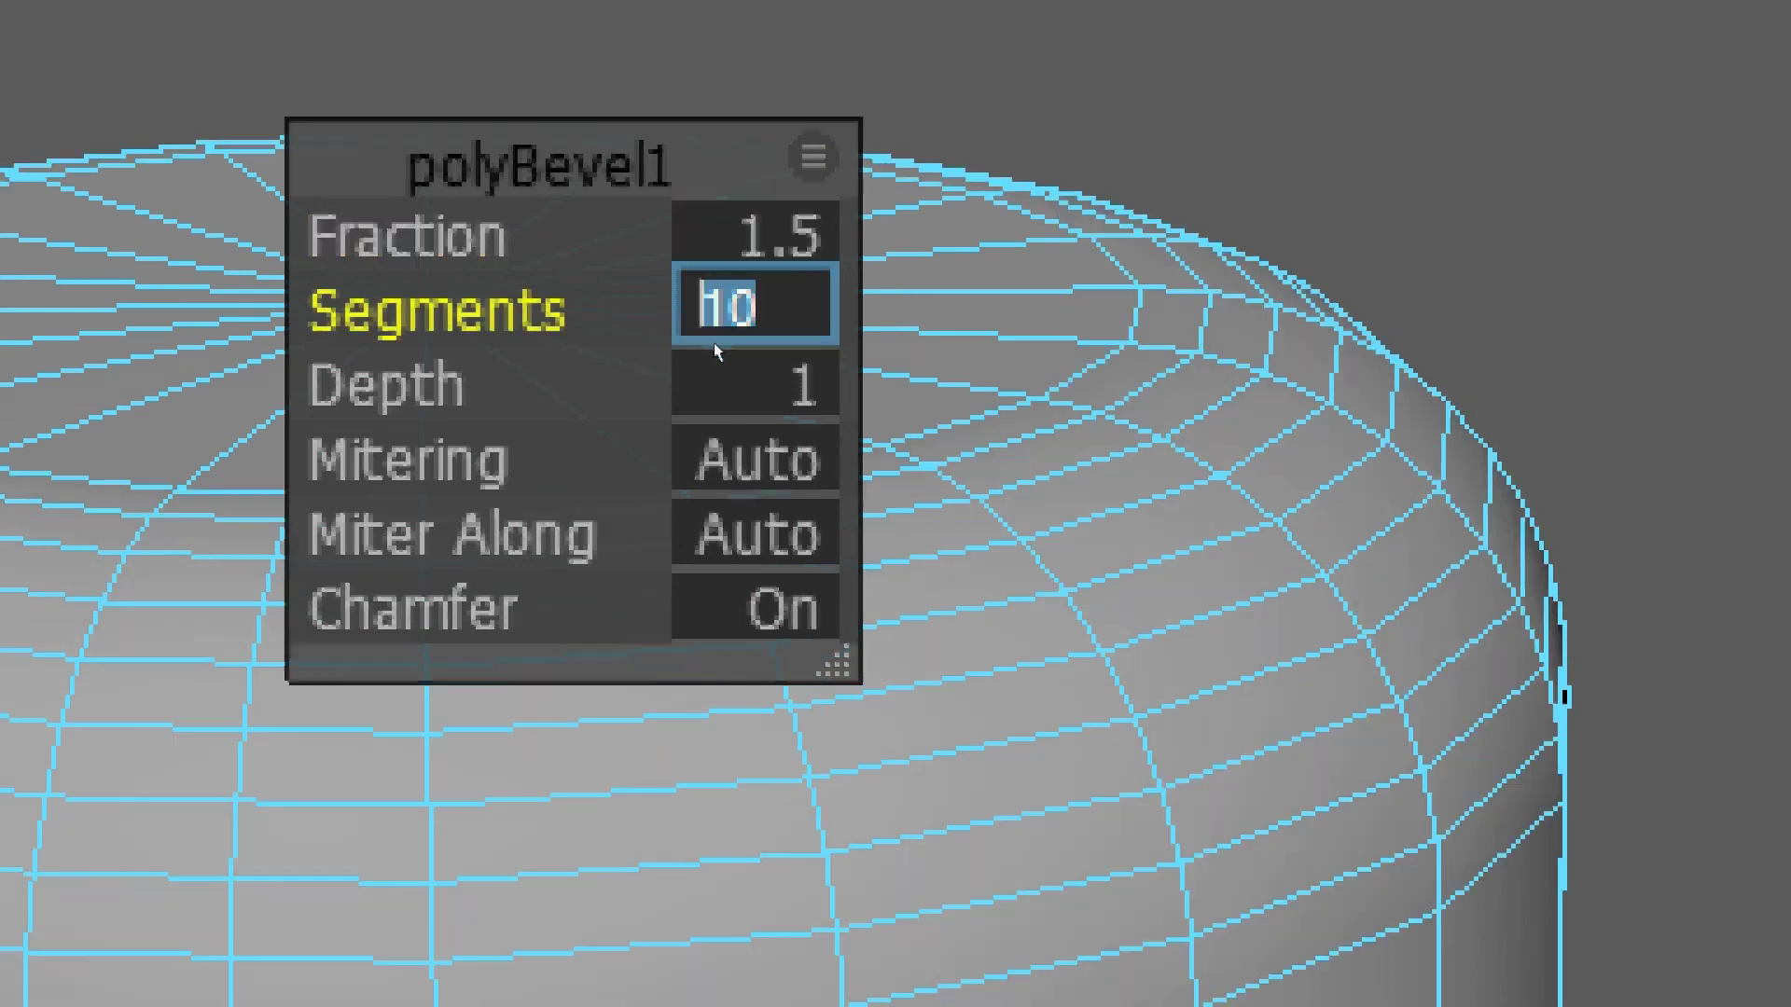
scroll(852, 371, "down", 3)
right_click_drag(853, 371, 843, 316, "alt")
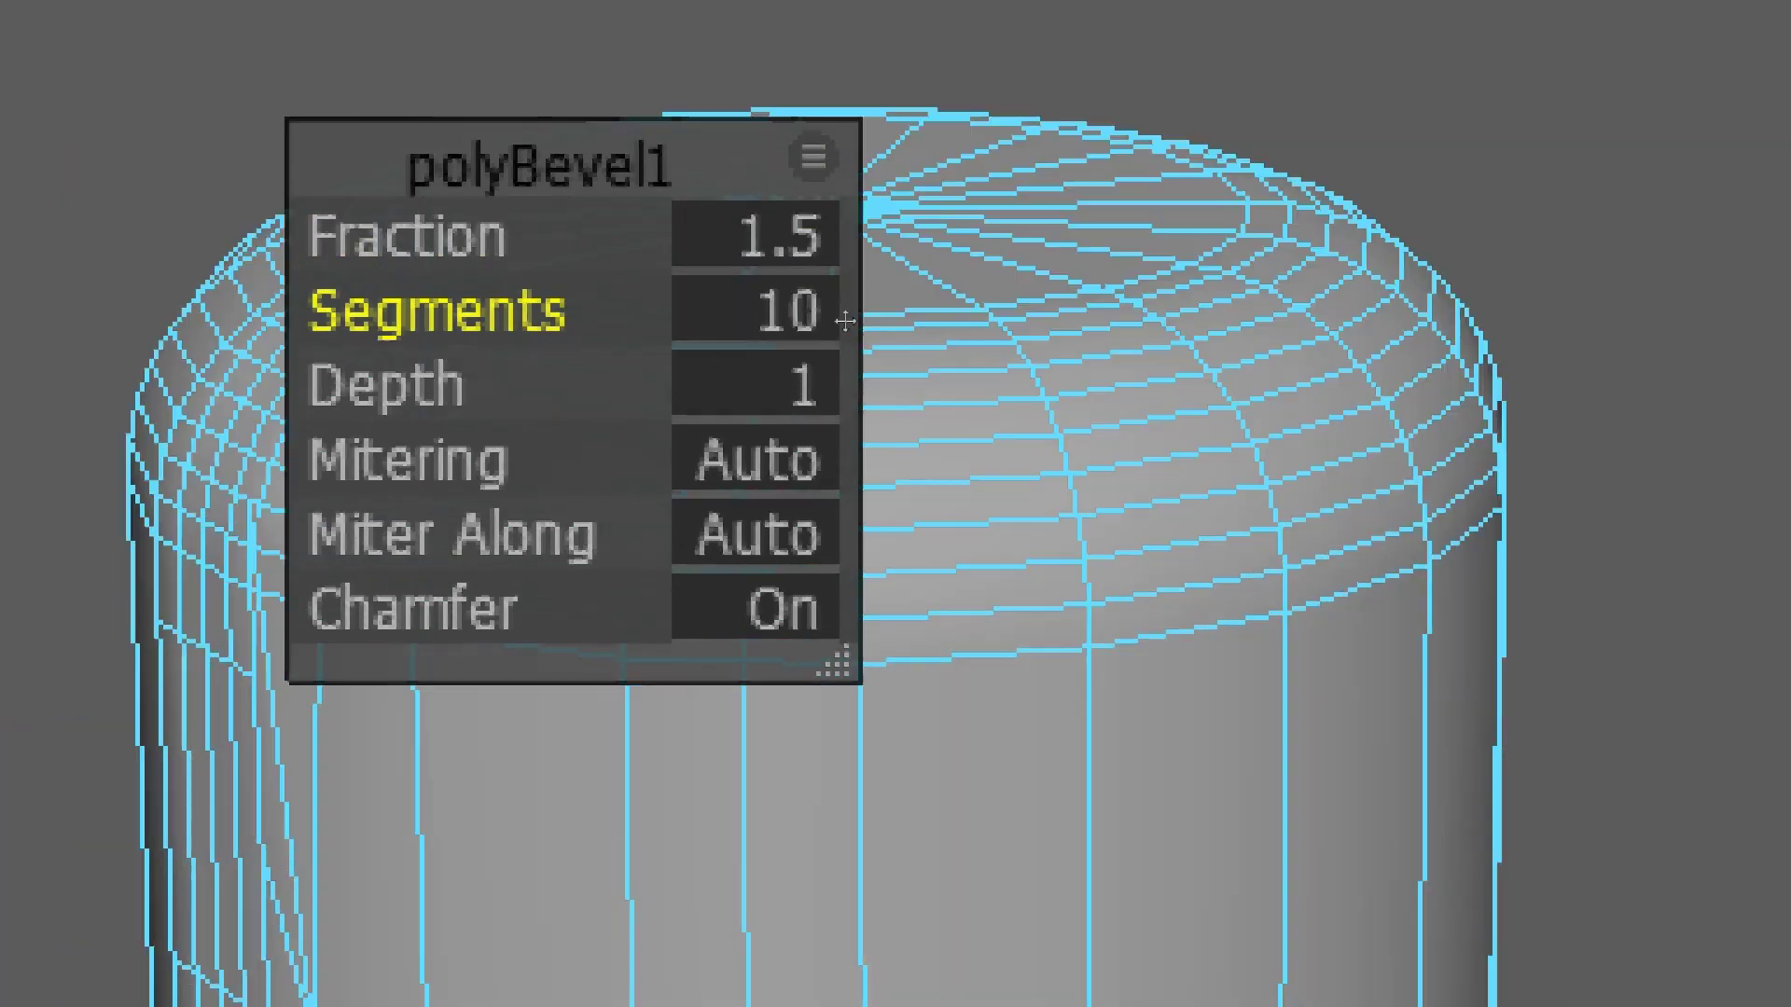
key("shift+Tab")
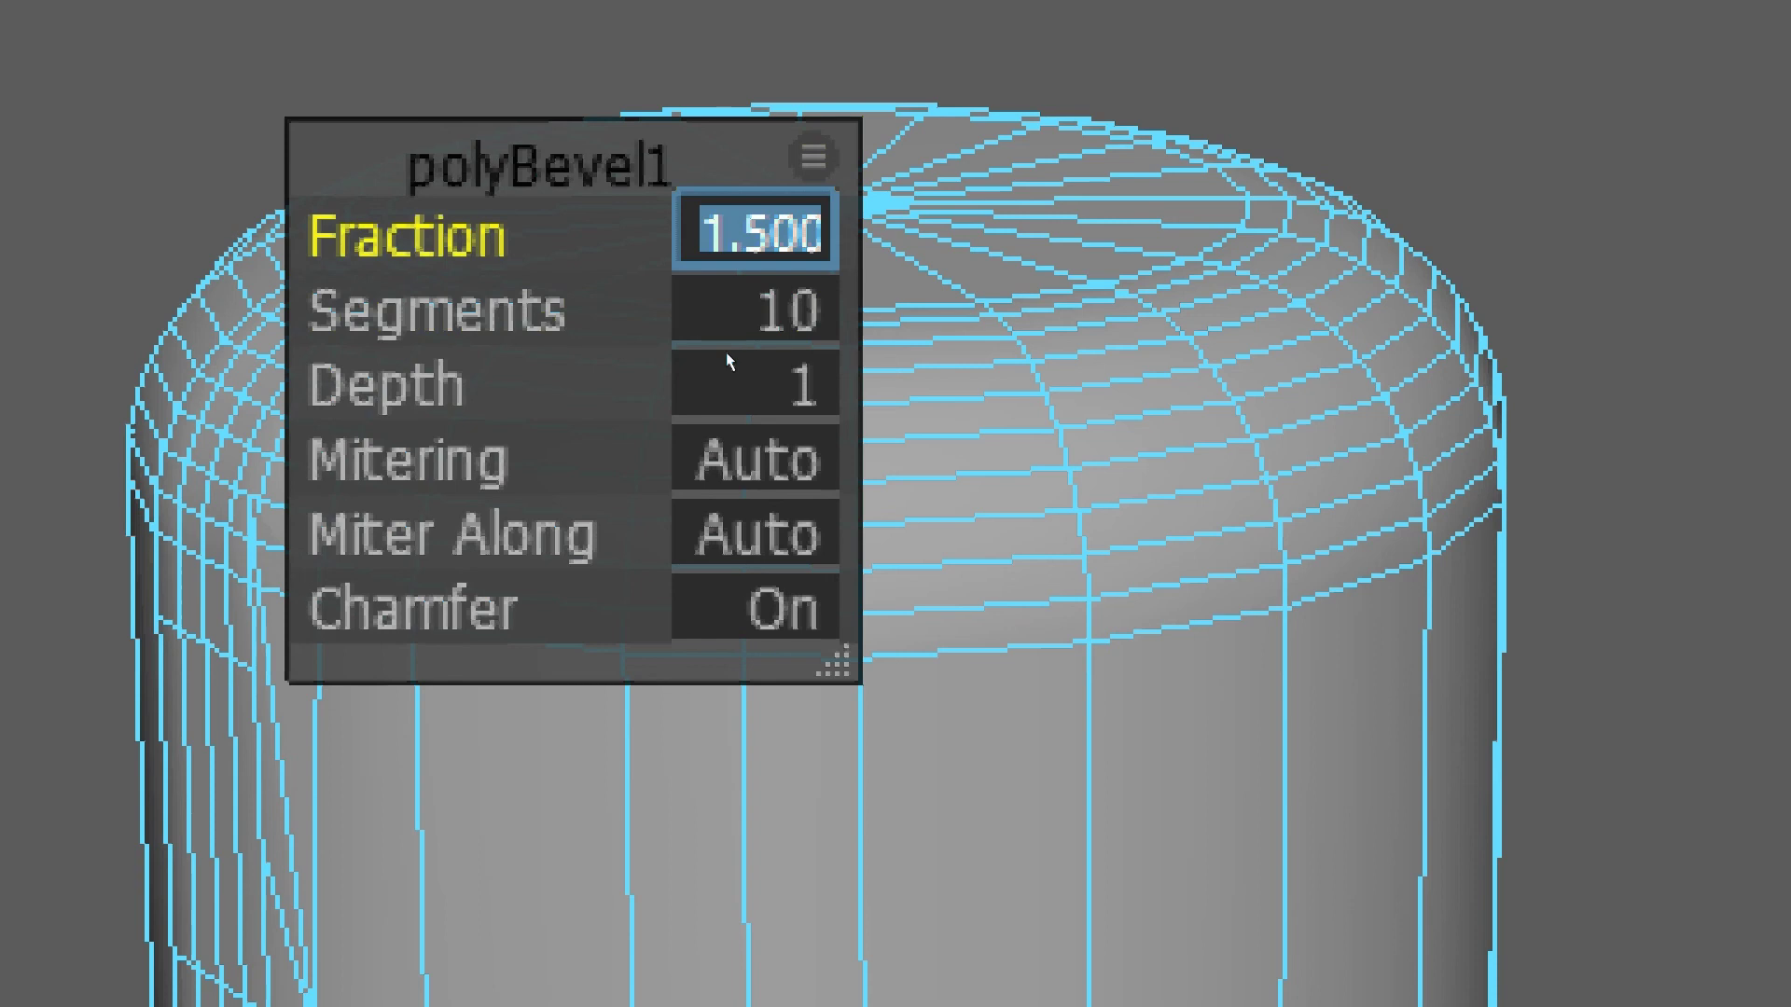
type("2.5")
key("Return")
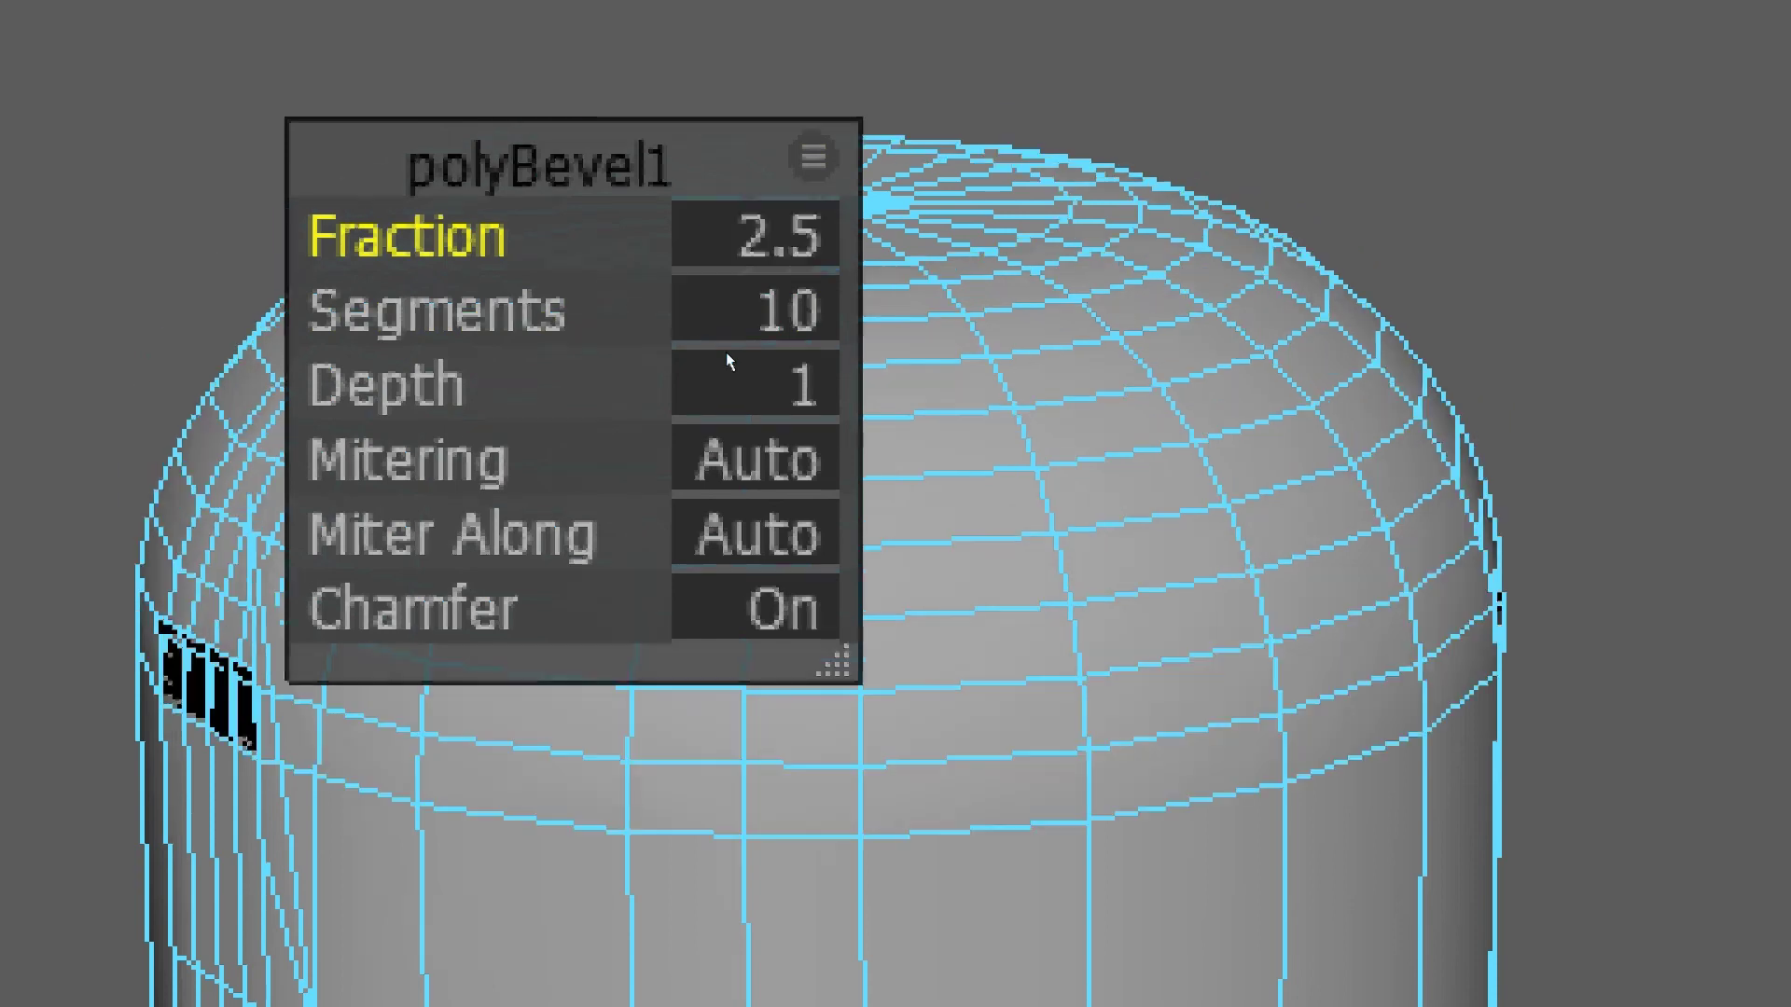
right_click_drag(803, 370, 581, 594, "alt")
middle_click_drag(581, 595, 842, 313, "alt")
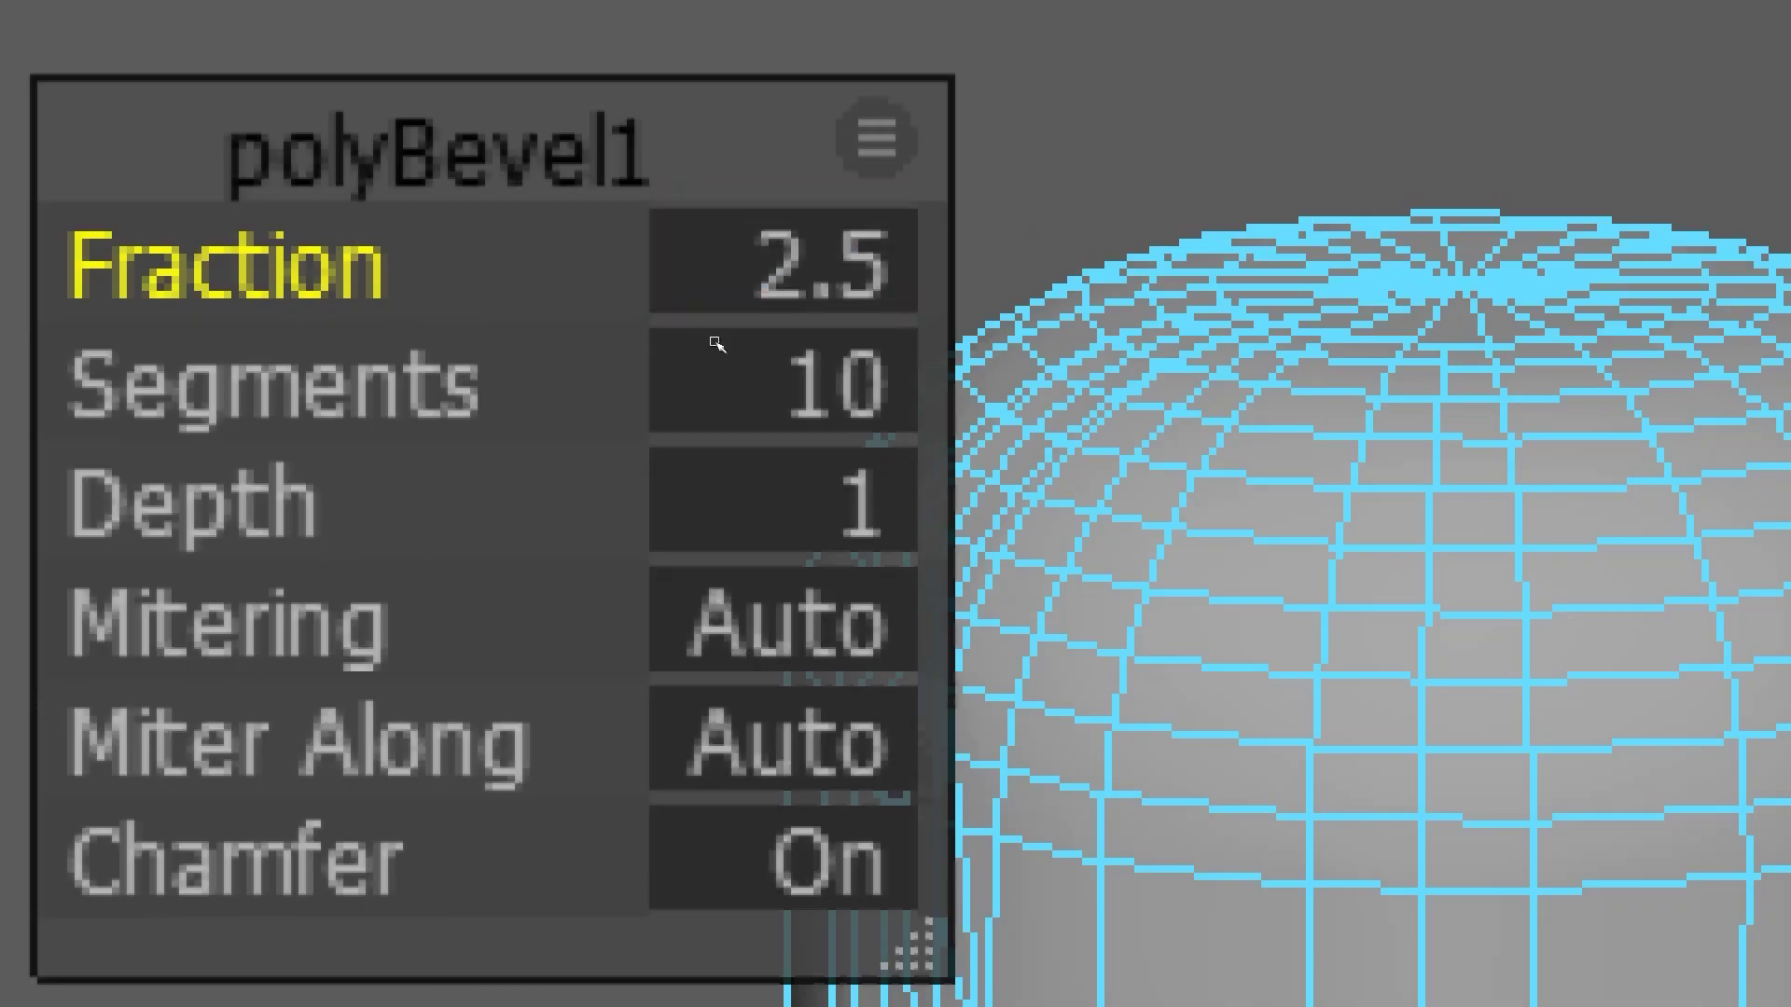
- Reduce the Segments of the top rim bevel to 5
left_click(746, 234)
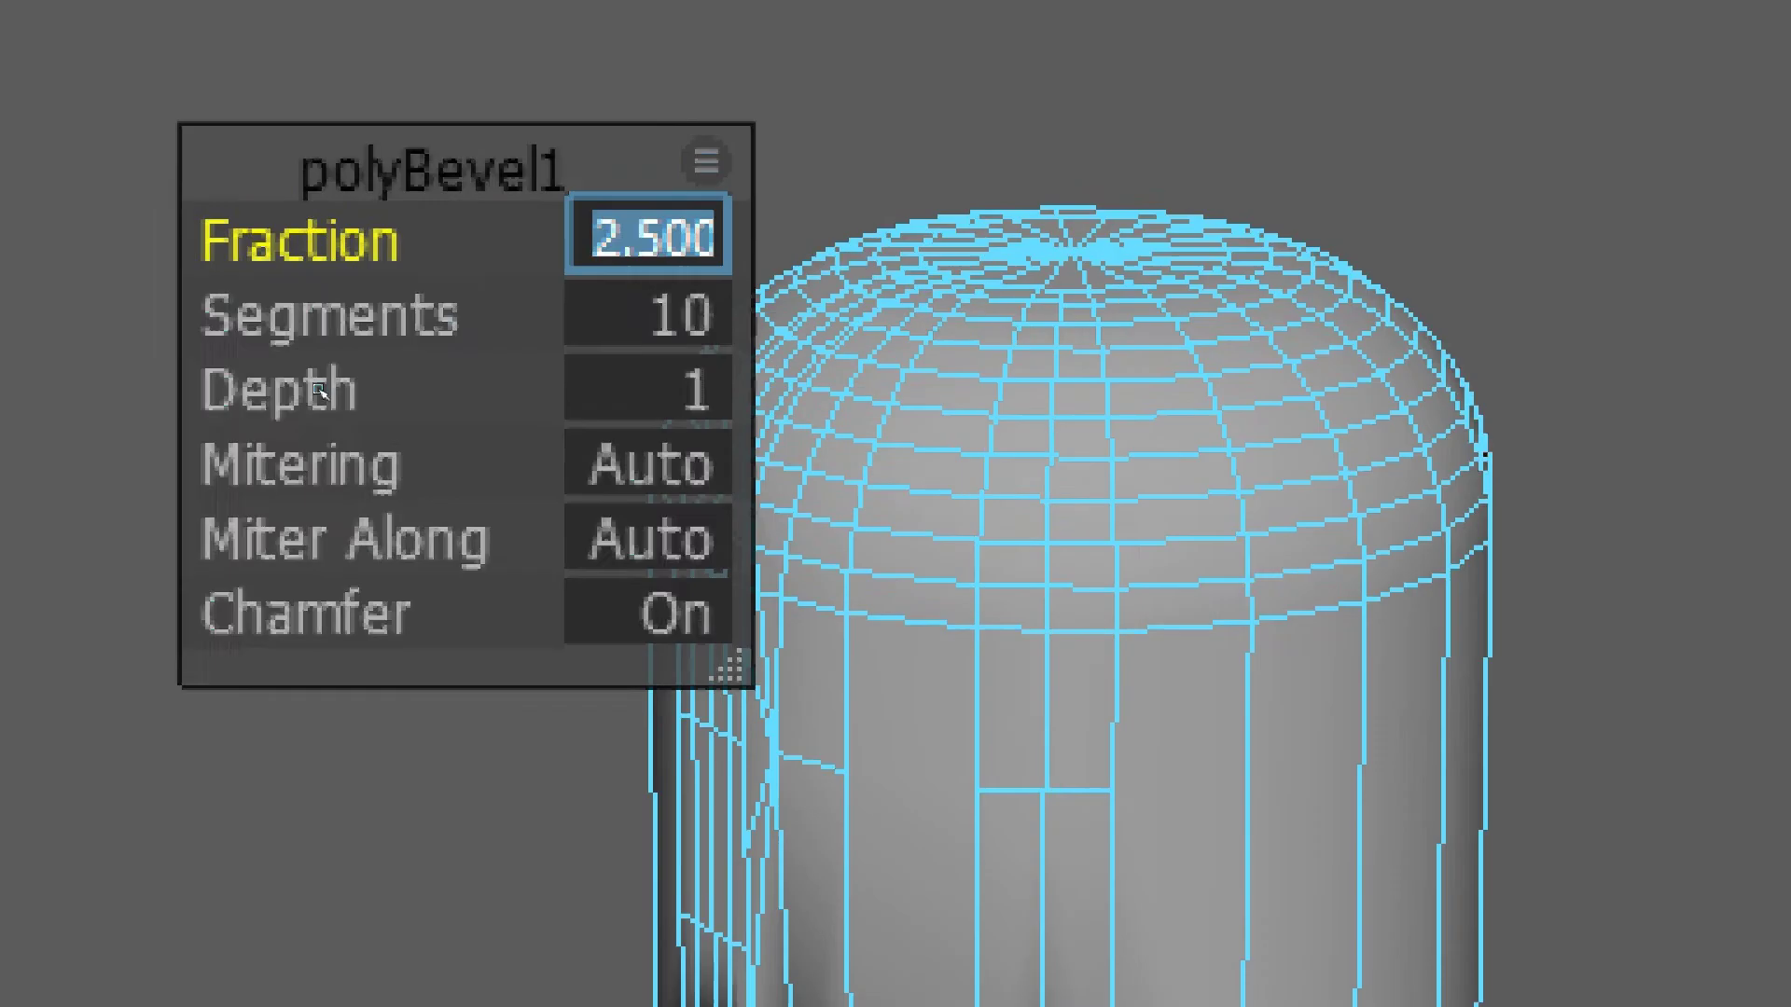
key("Tab")
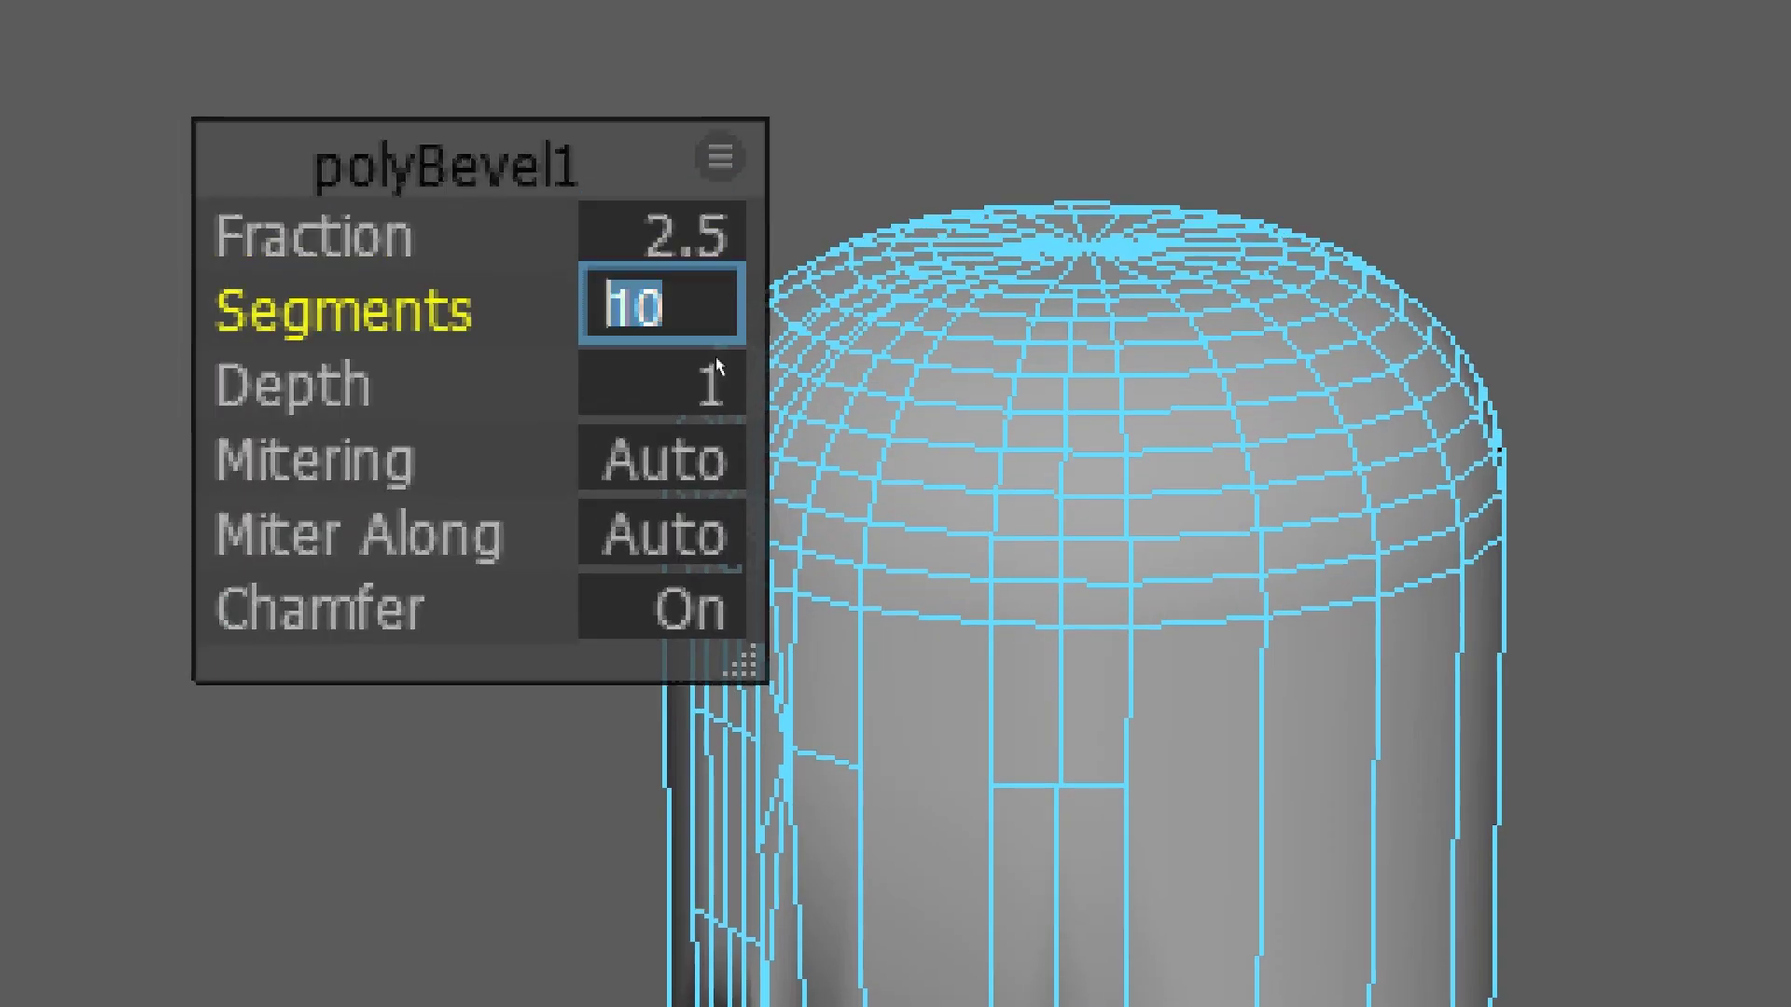
type("5")
key("Tab")
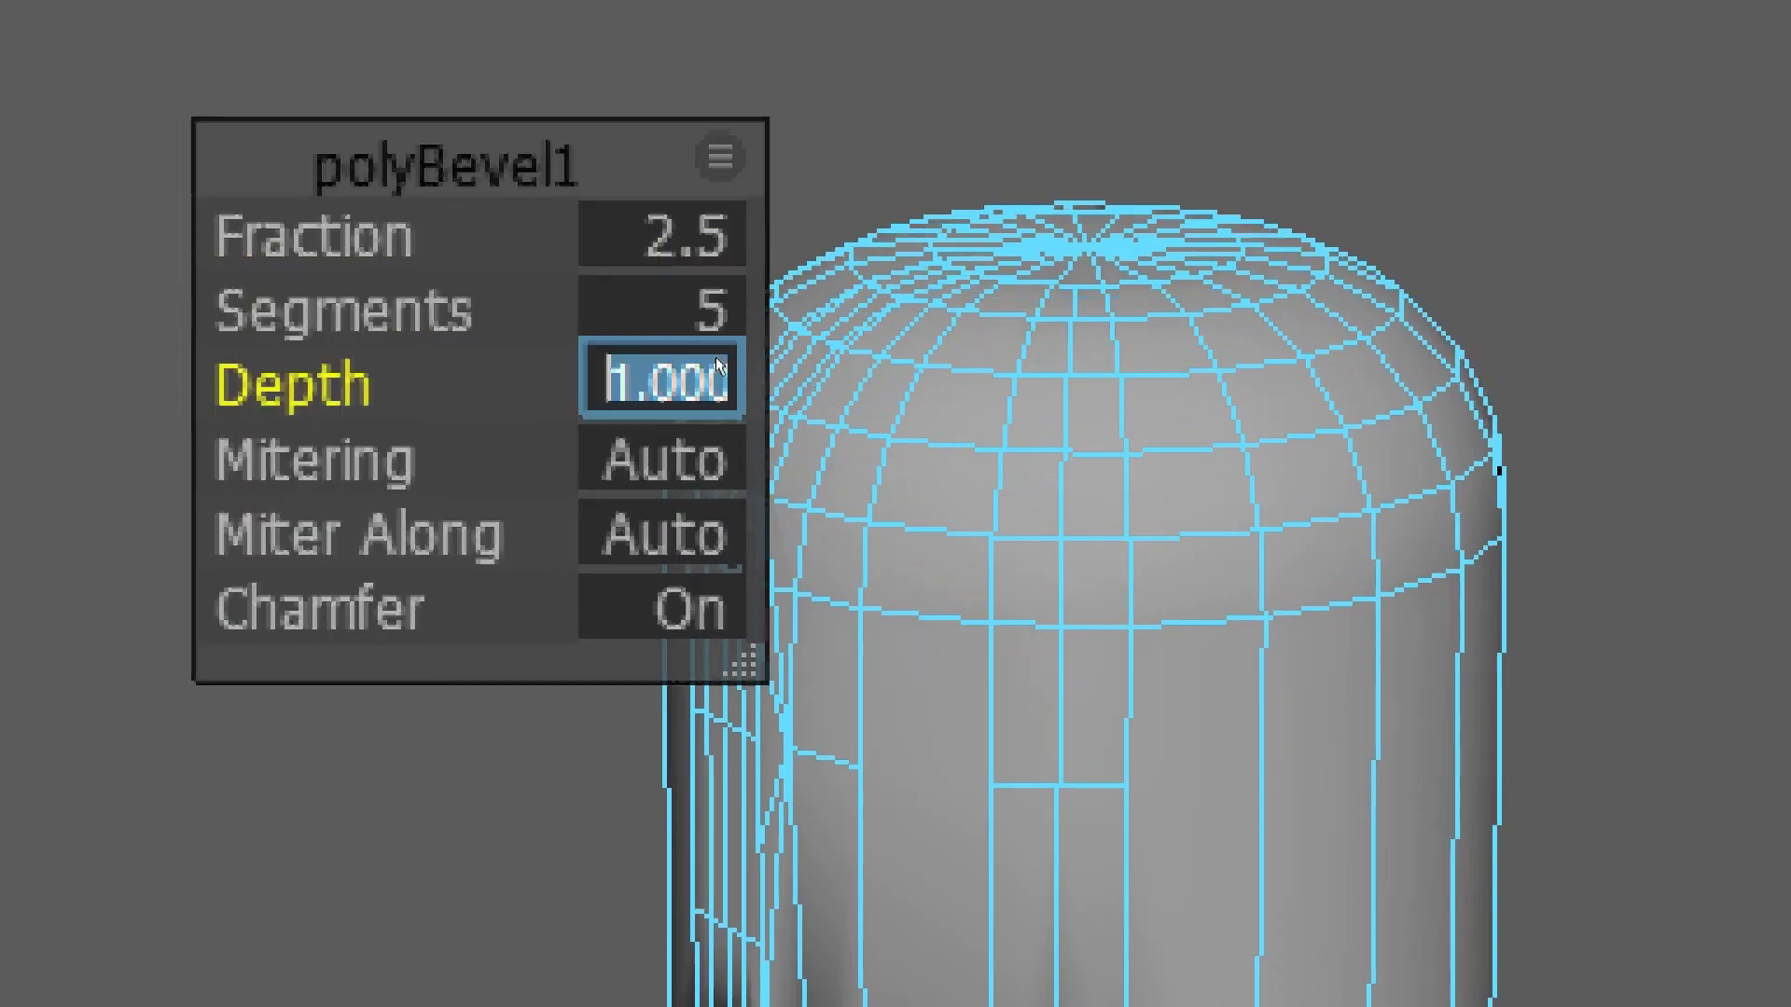
- Set the Depth of the top rim bevel to 2 and inspect the bulging profile from several angles
type("2")
key("Tab")
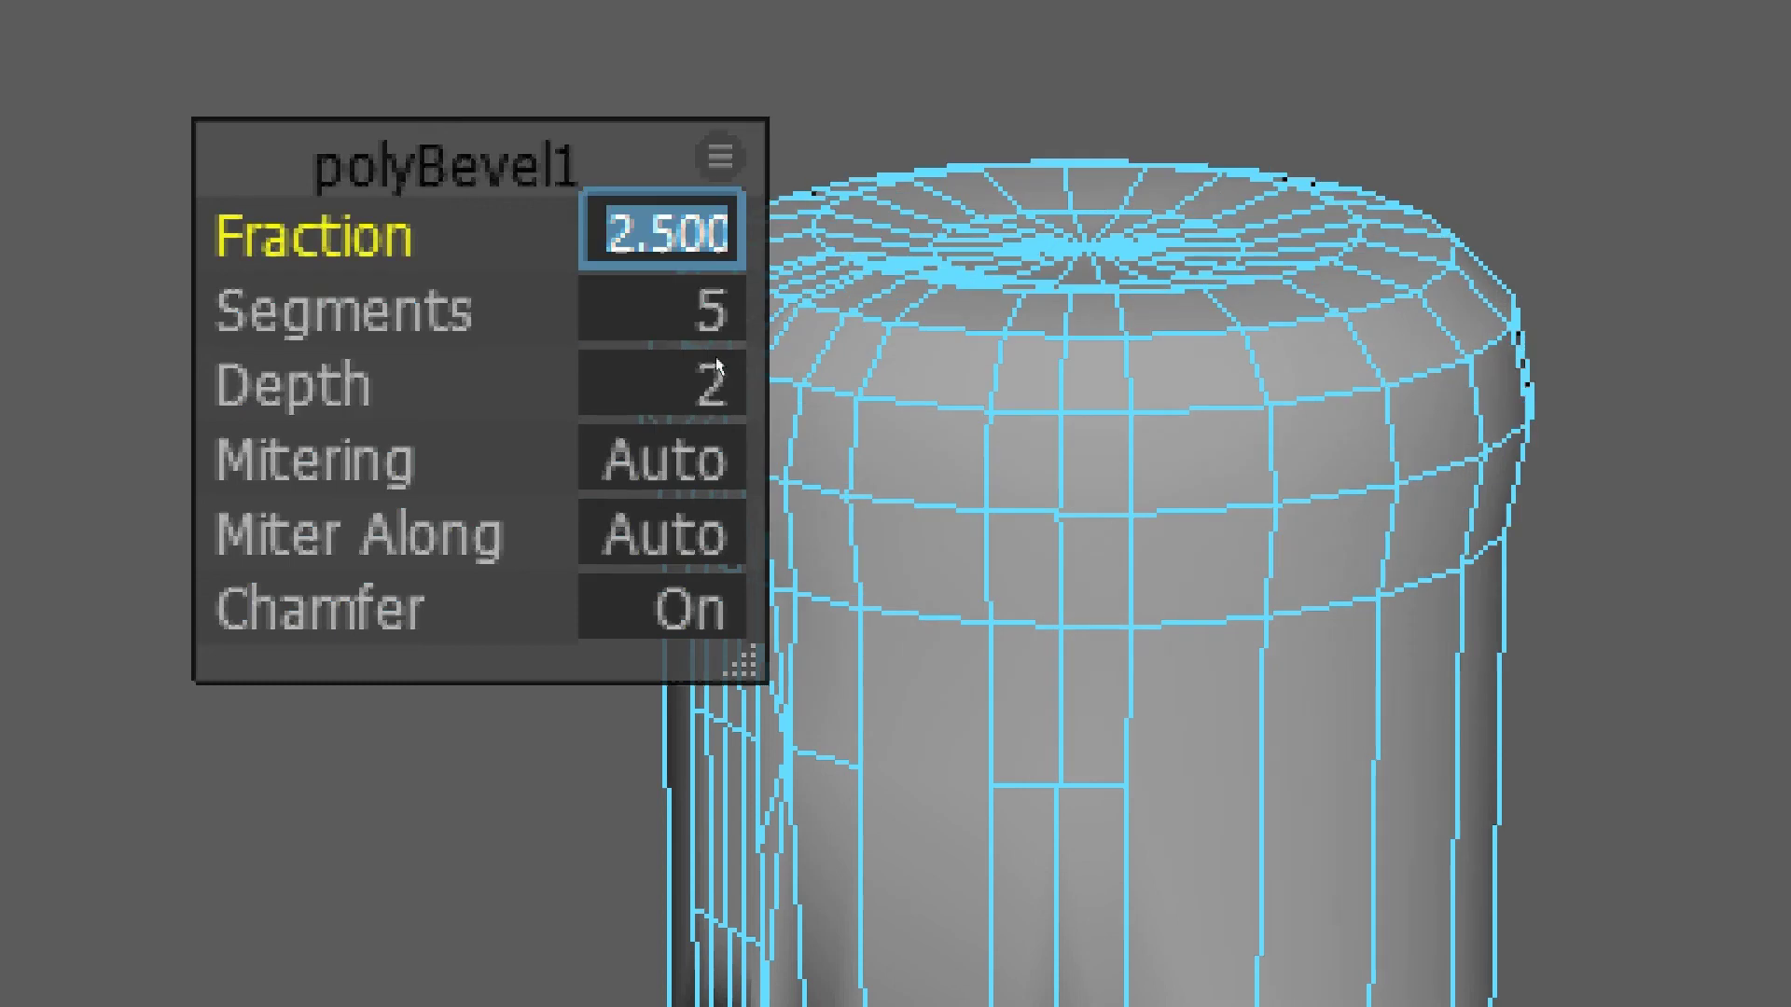
scroll(996, 378, "up", 2)
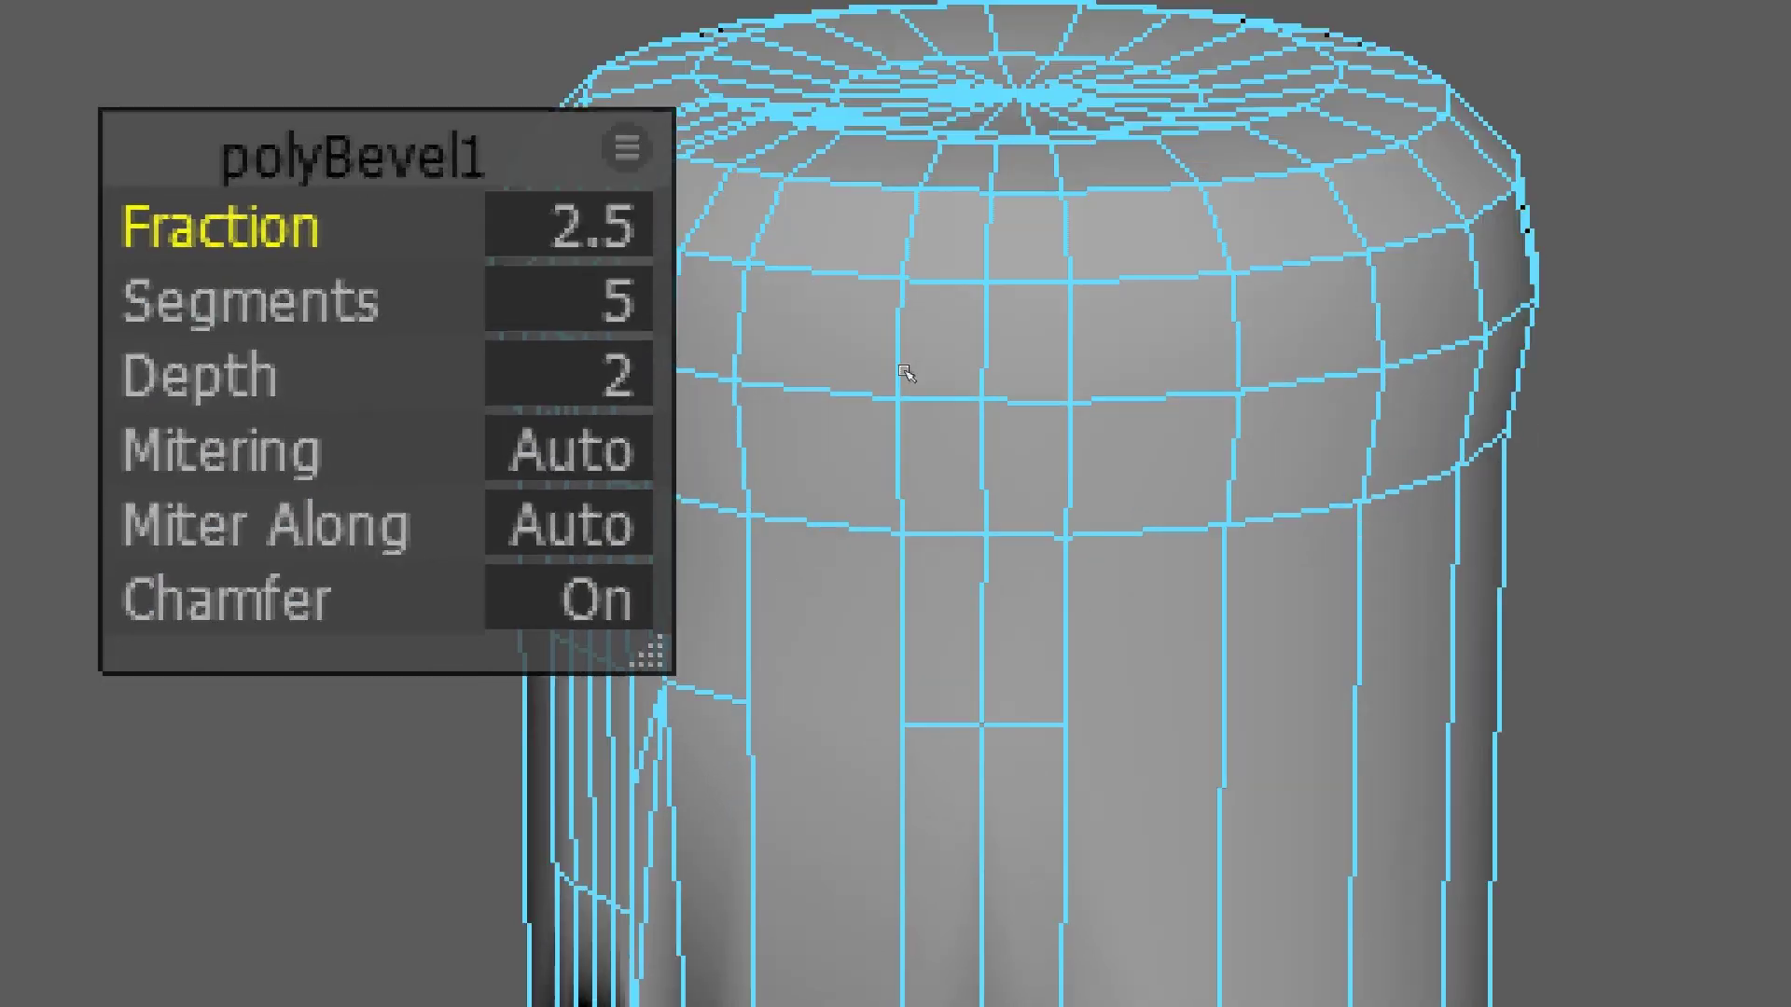
scroll(904, 373, "down", 2)
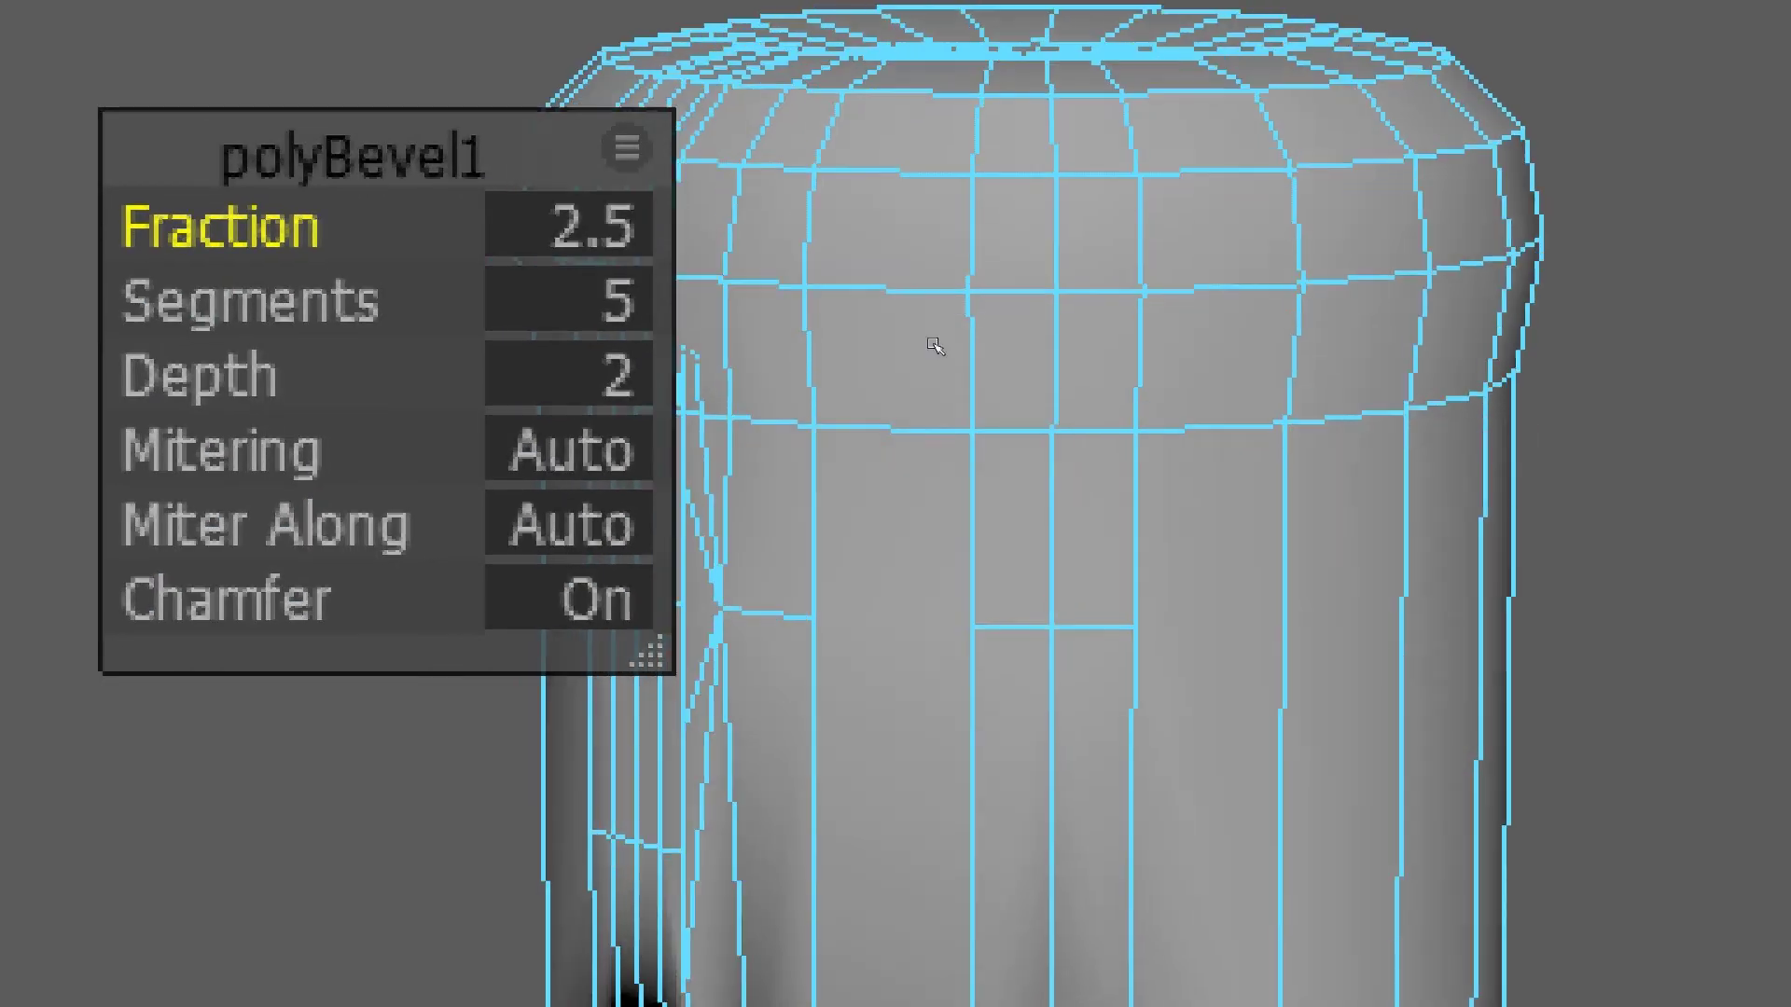
scroll(936, 344, "up", 3)
- Lower the Segments of the top rim bevel to 2
key("Tab")
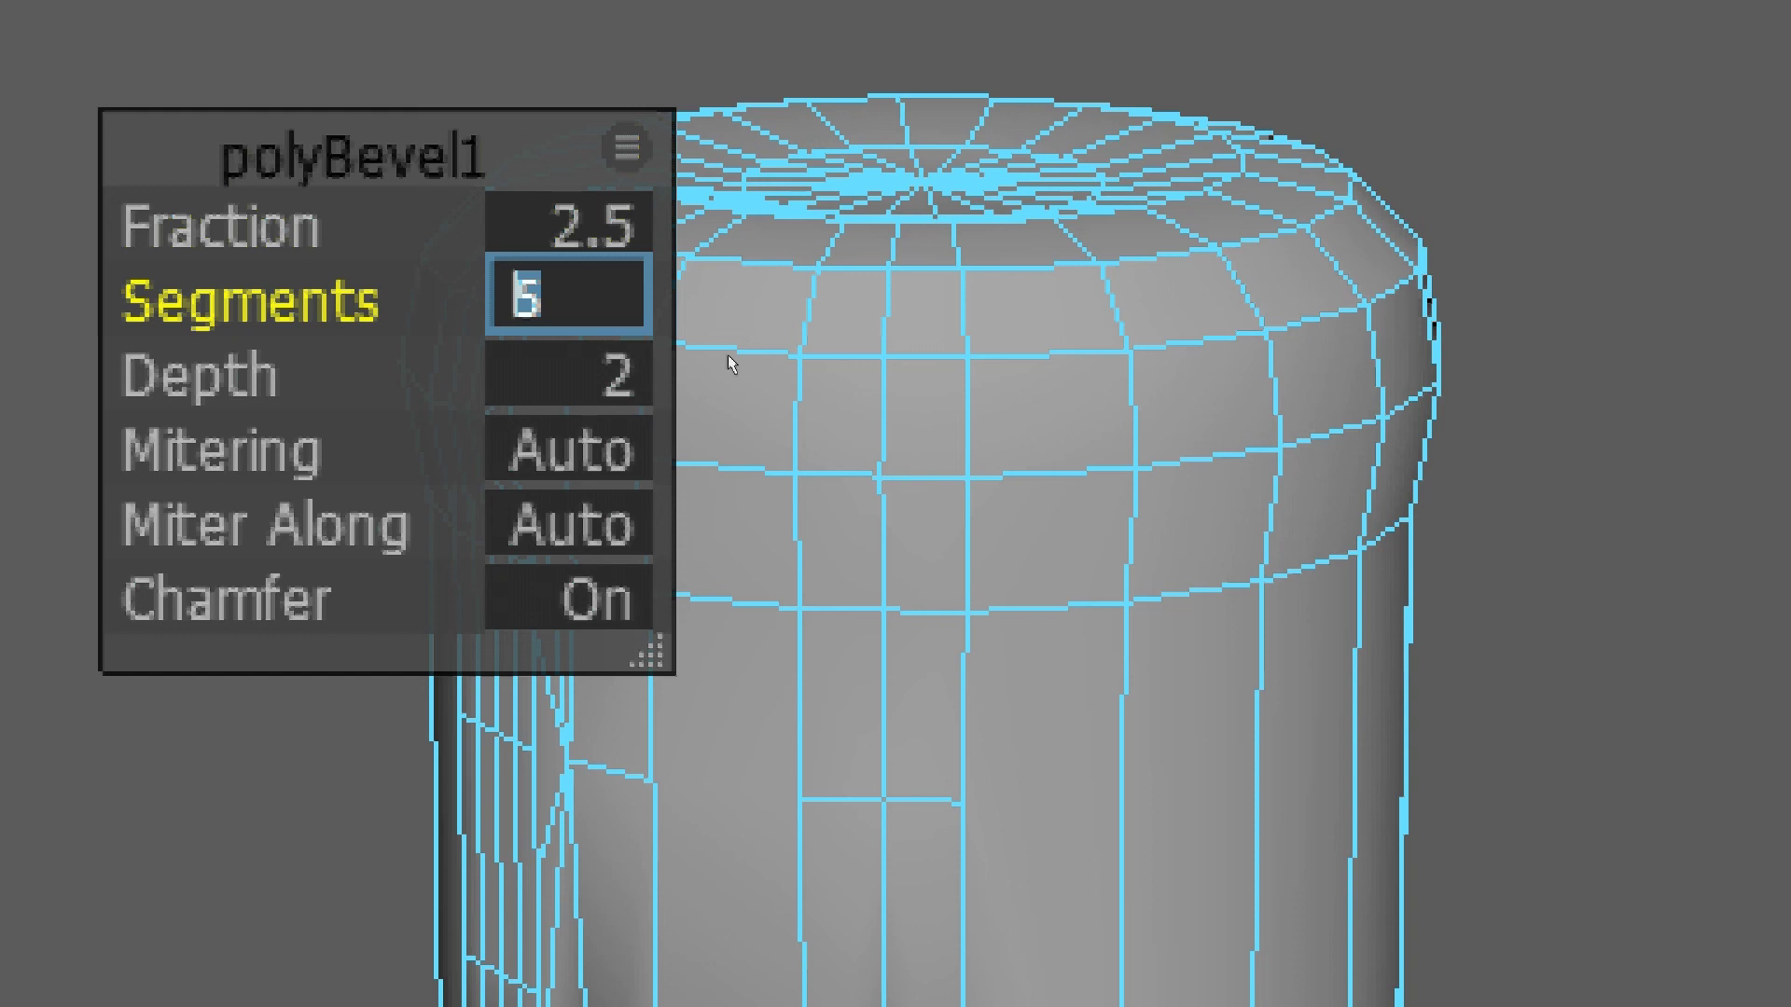
type("2")
key("Tab")
left_click_drag(1007, 400, 927, 395, "alt")
middle_click_drag(927, 396, 968, 395, "alt")
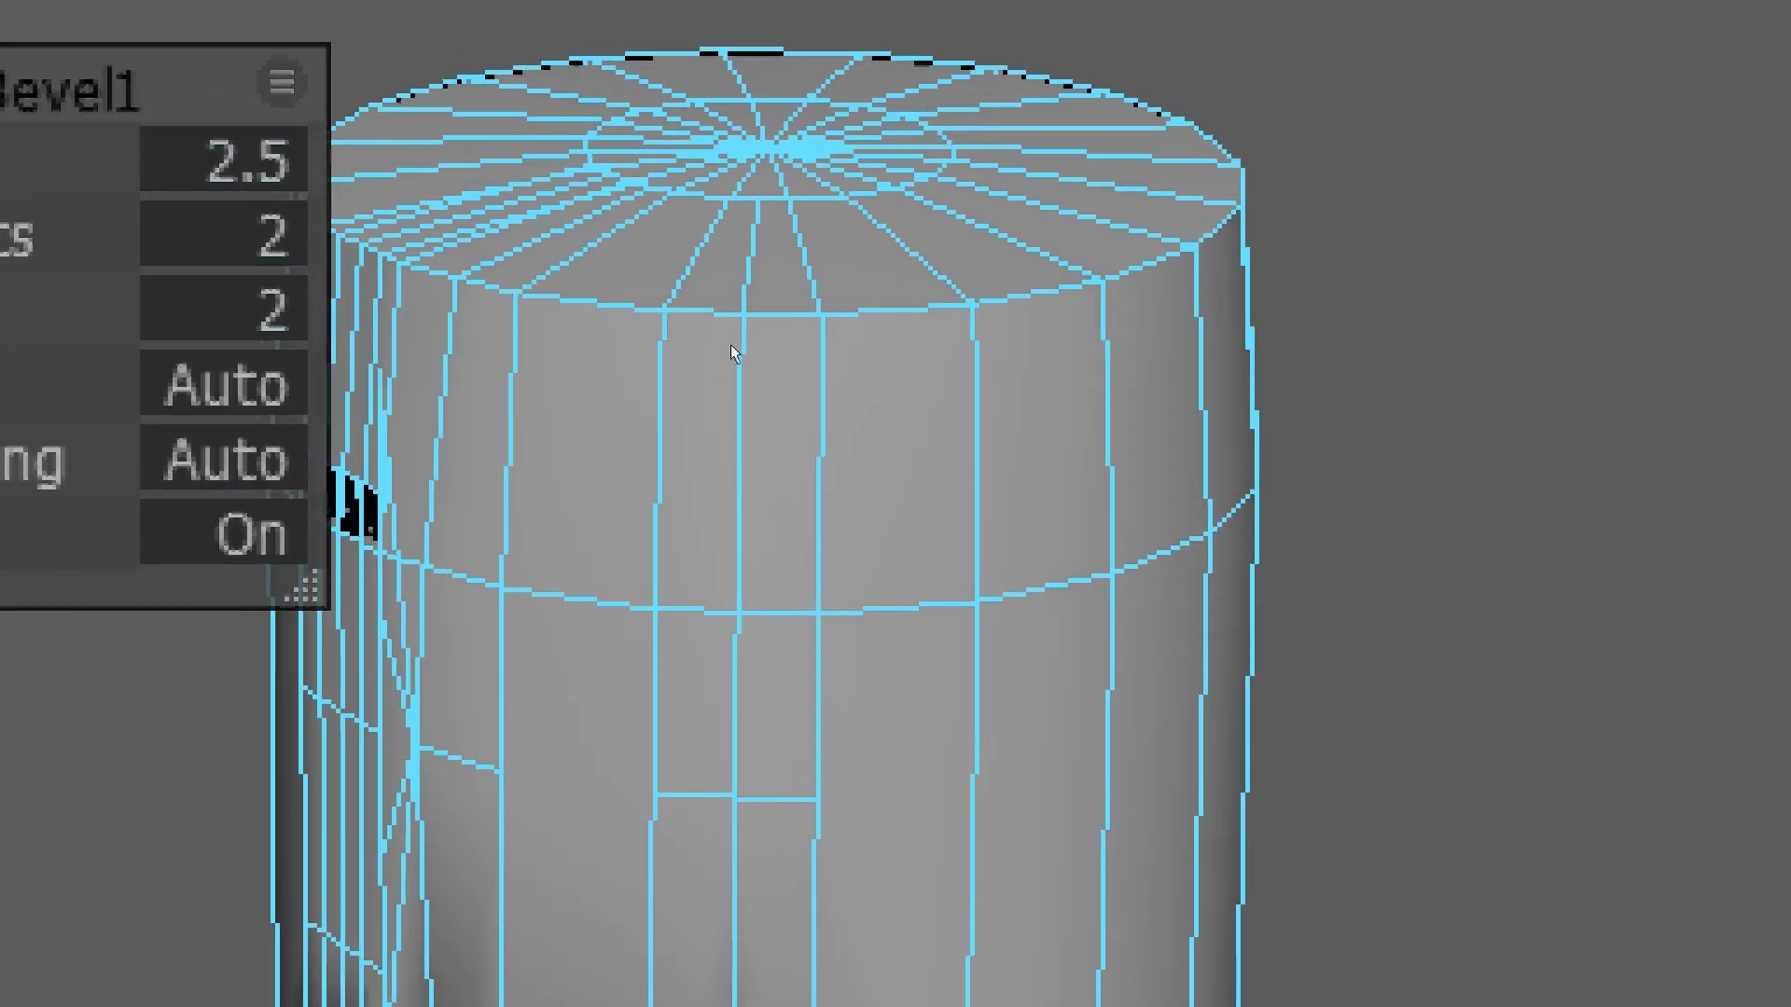
- Narrow the top rim bevel by trying Fraction values of 1 and 0.25
key("Tab")
type("1")
key("Tab")
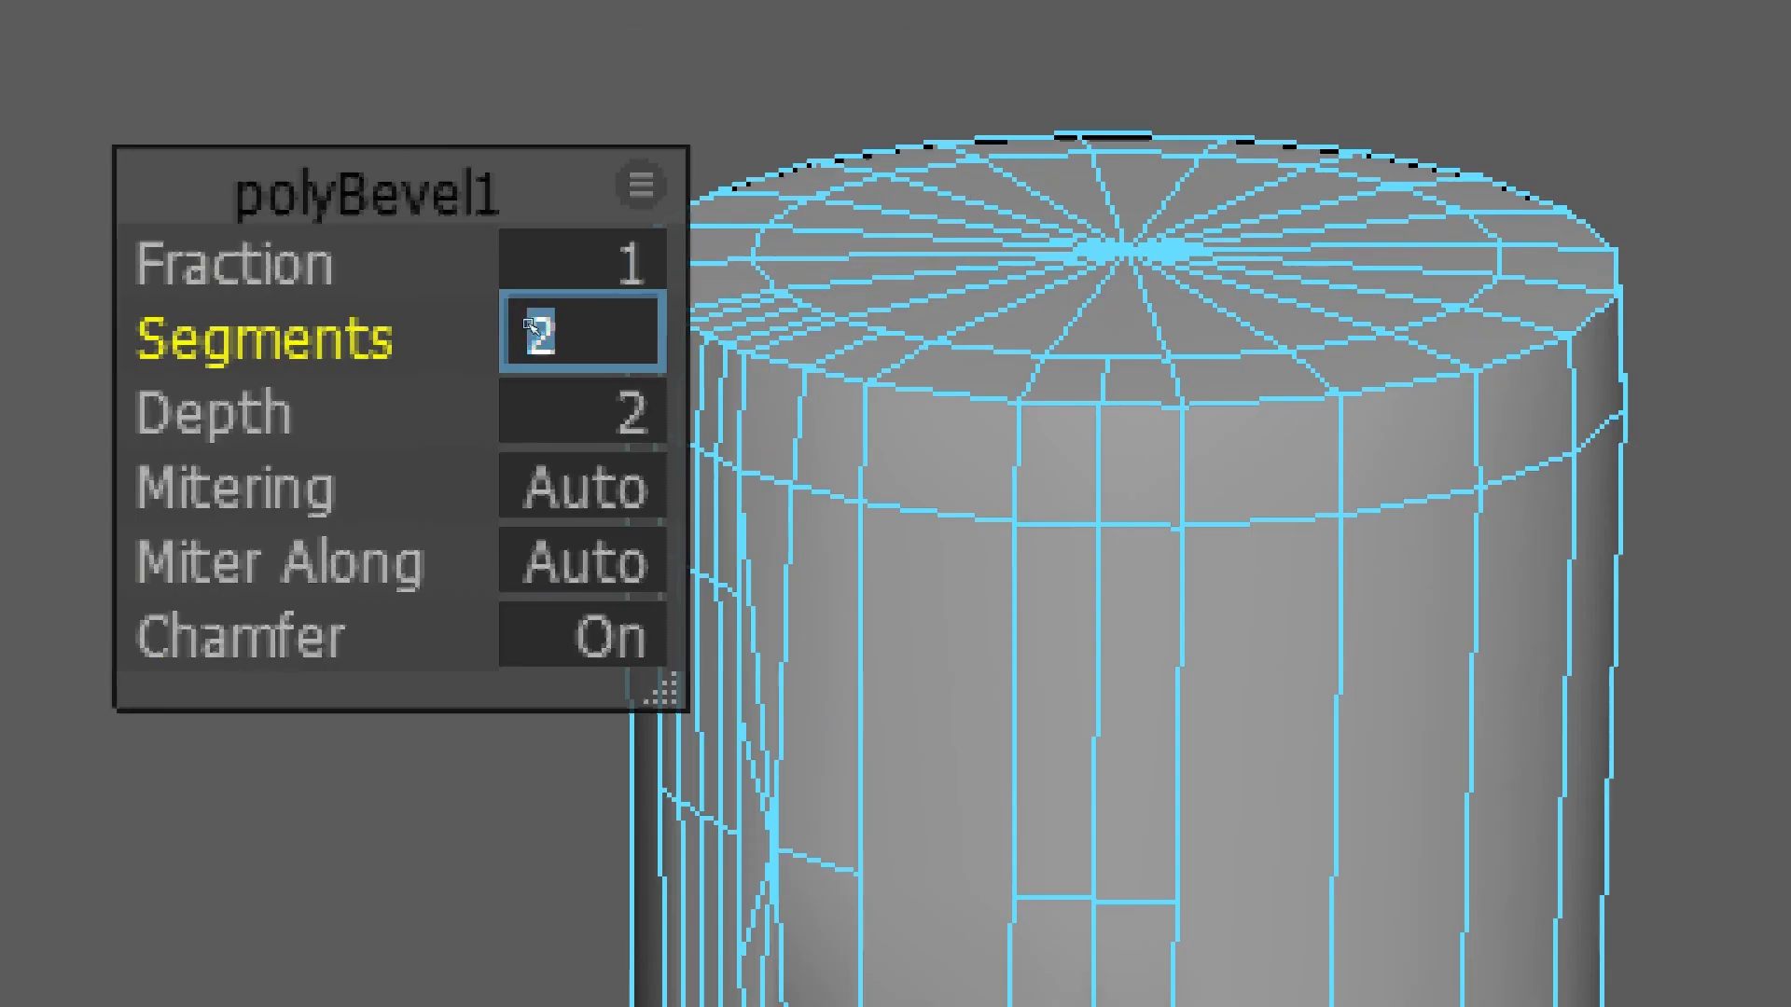
key("Return")
key("Tab")
type(".2")
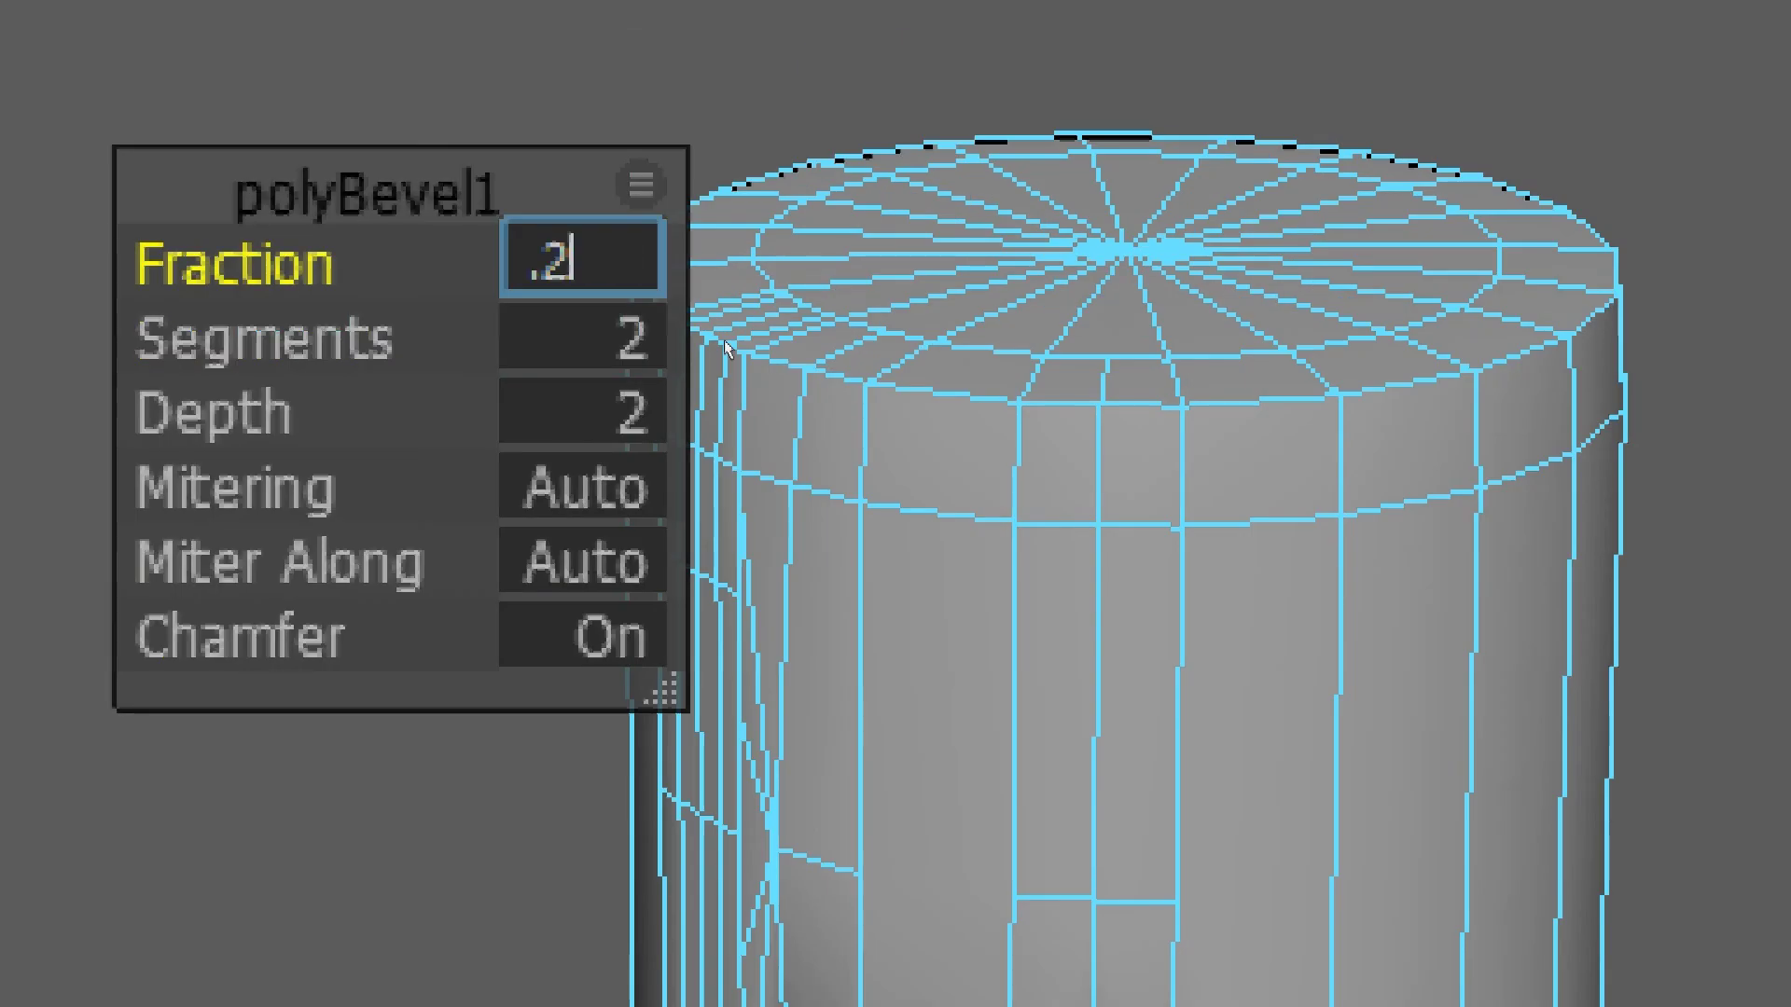
type("5")
key("Return")
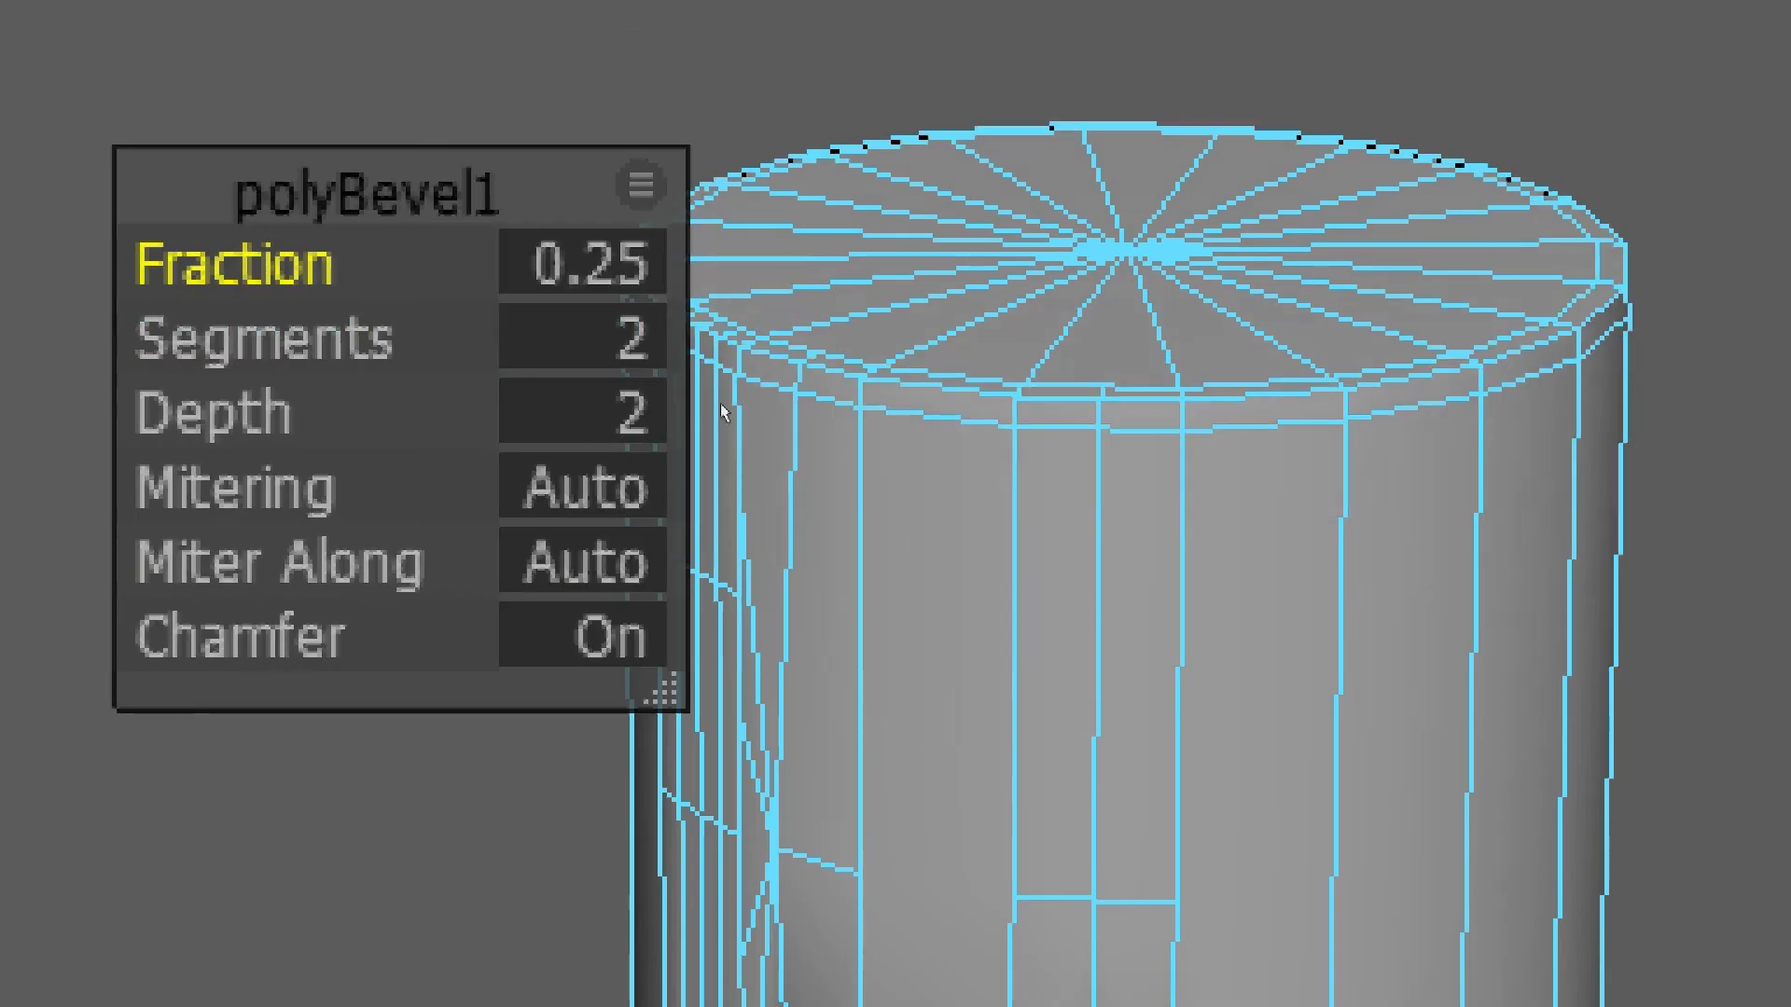
- Switch the bevel's Chamfer option off and back on to compare the rim shape
key("Down")
key("Down")
key("Down")
key("Down")
key("Down")
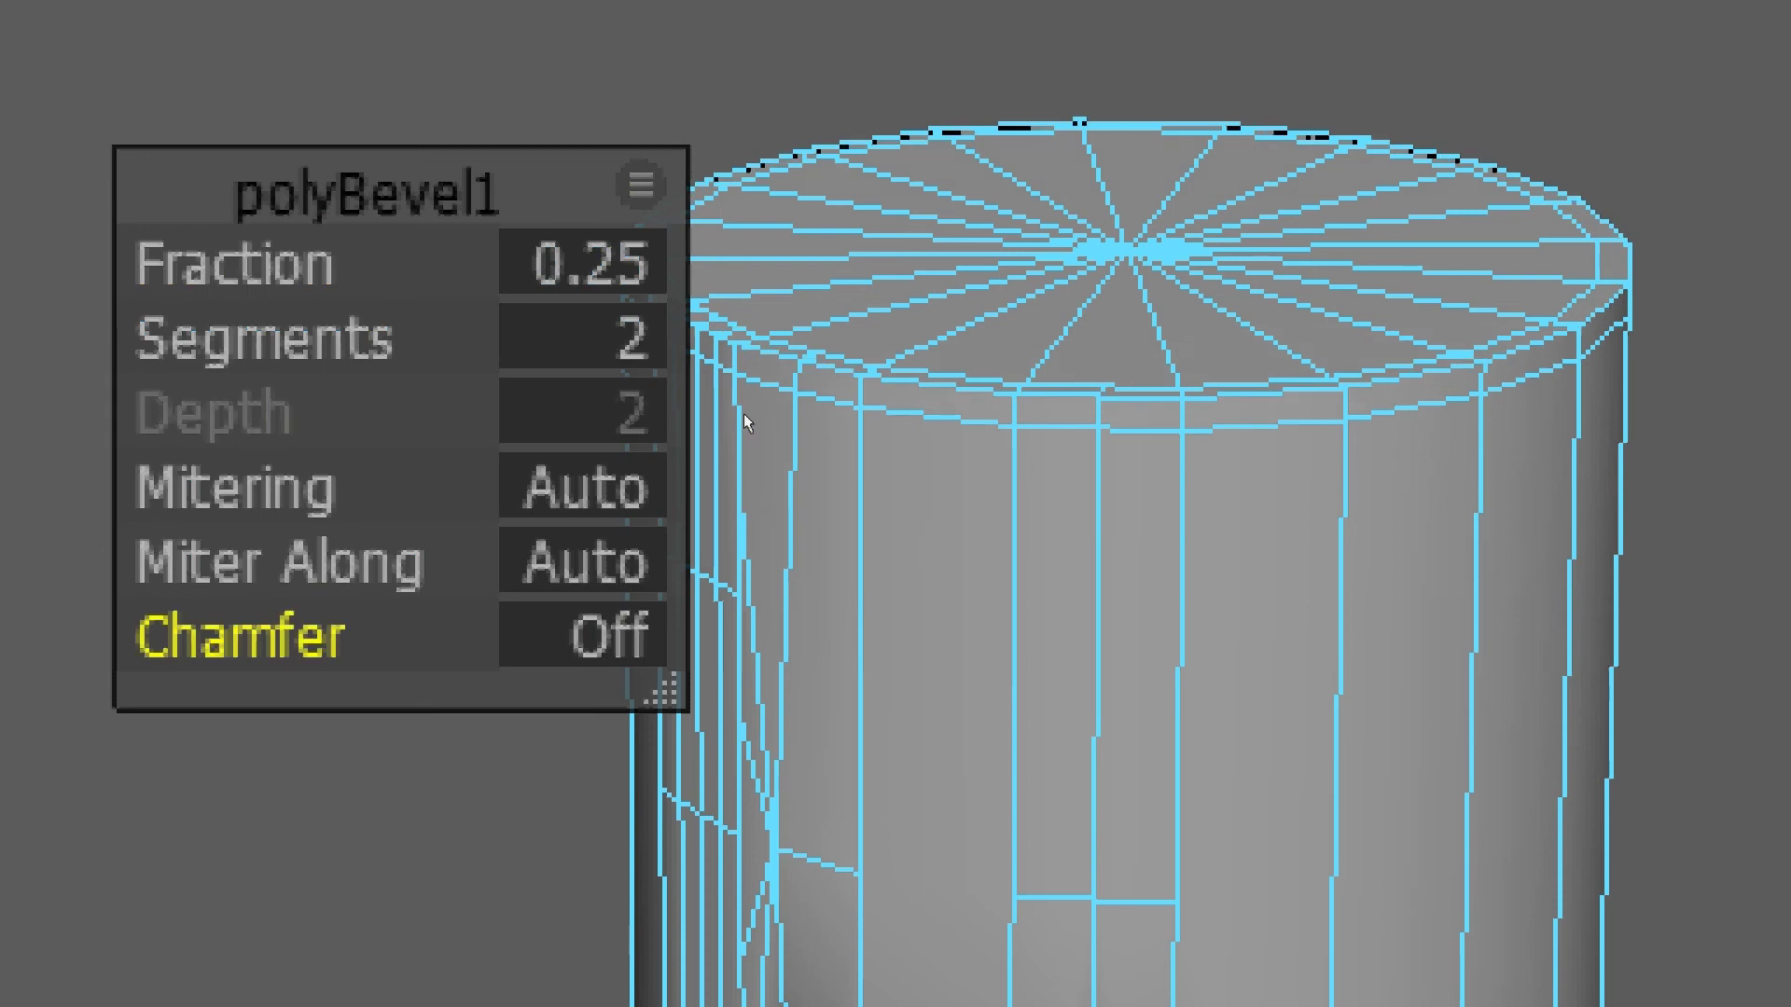
middle_click_drag(730, 412, 707, 421)
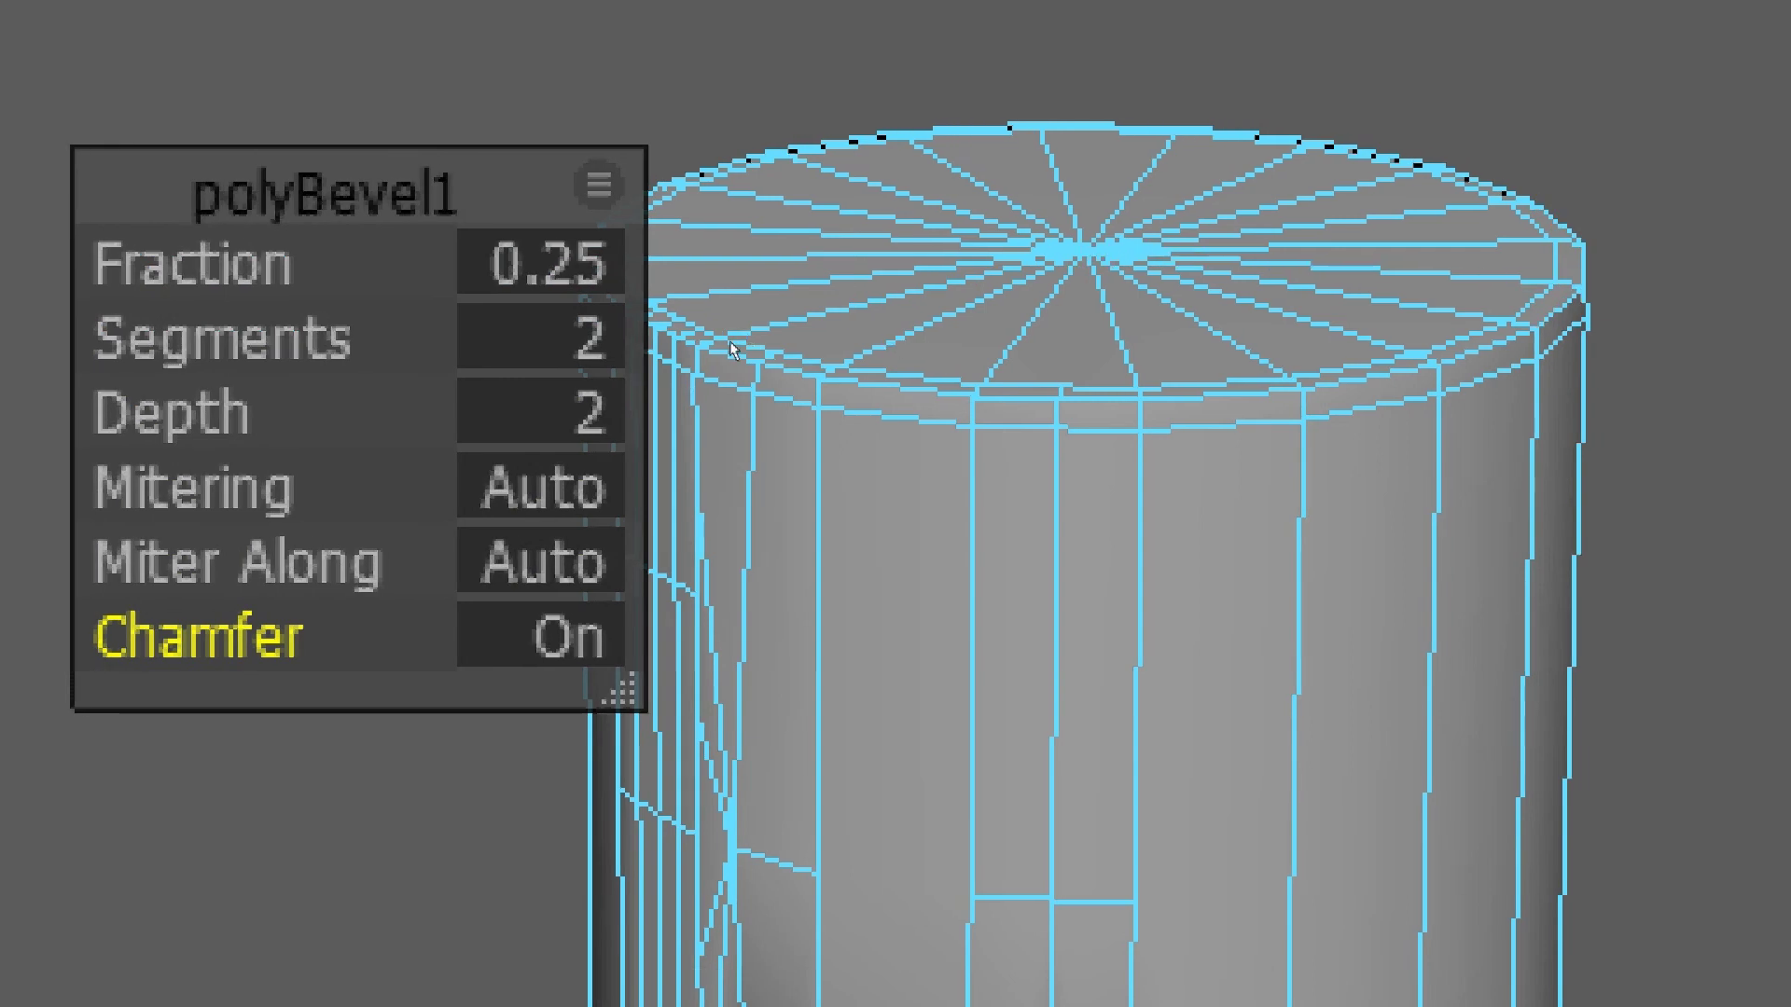
- Set the Fraction of the top rim bevel to 0.5
key("Tab")
type(".5")
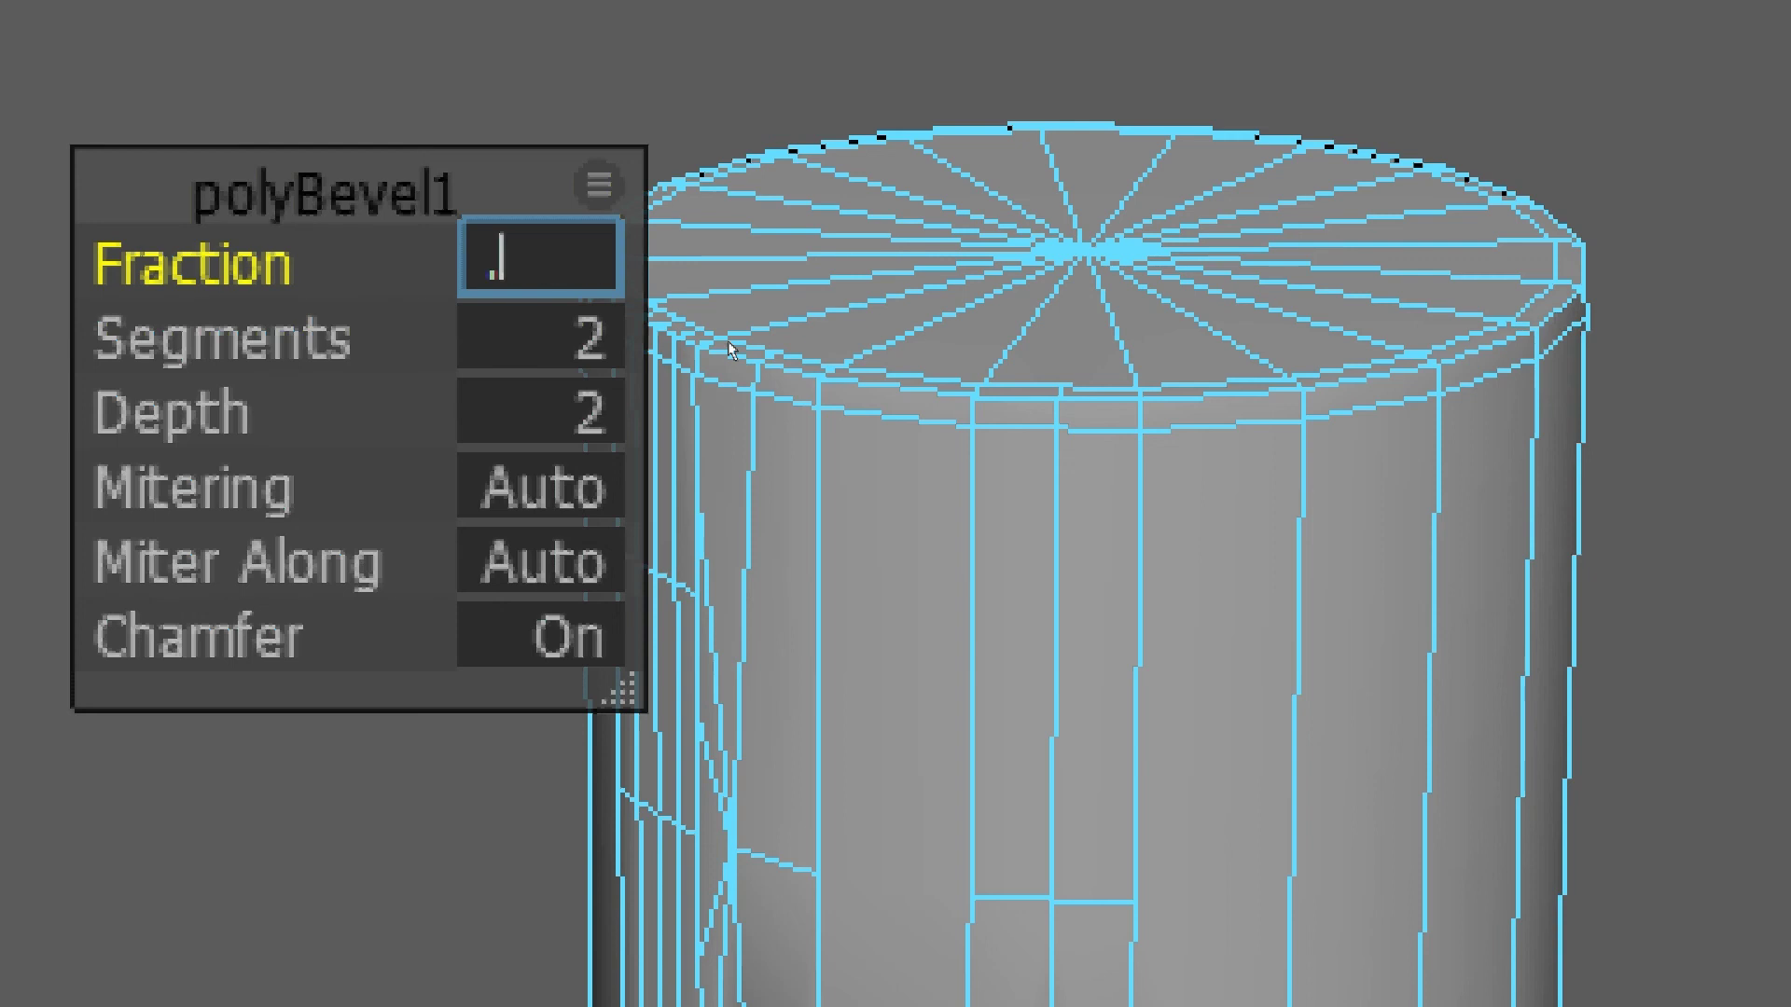
key("Return")
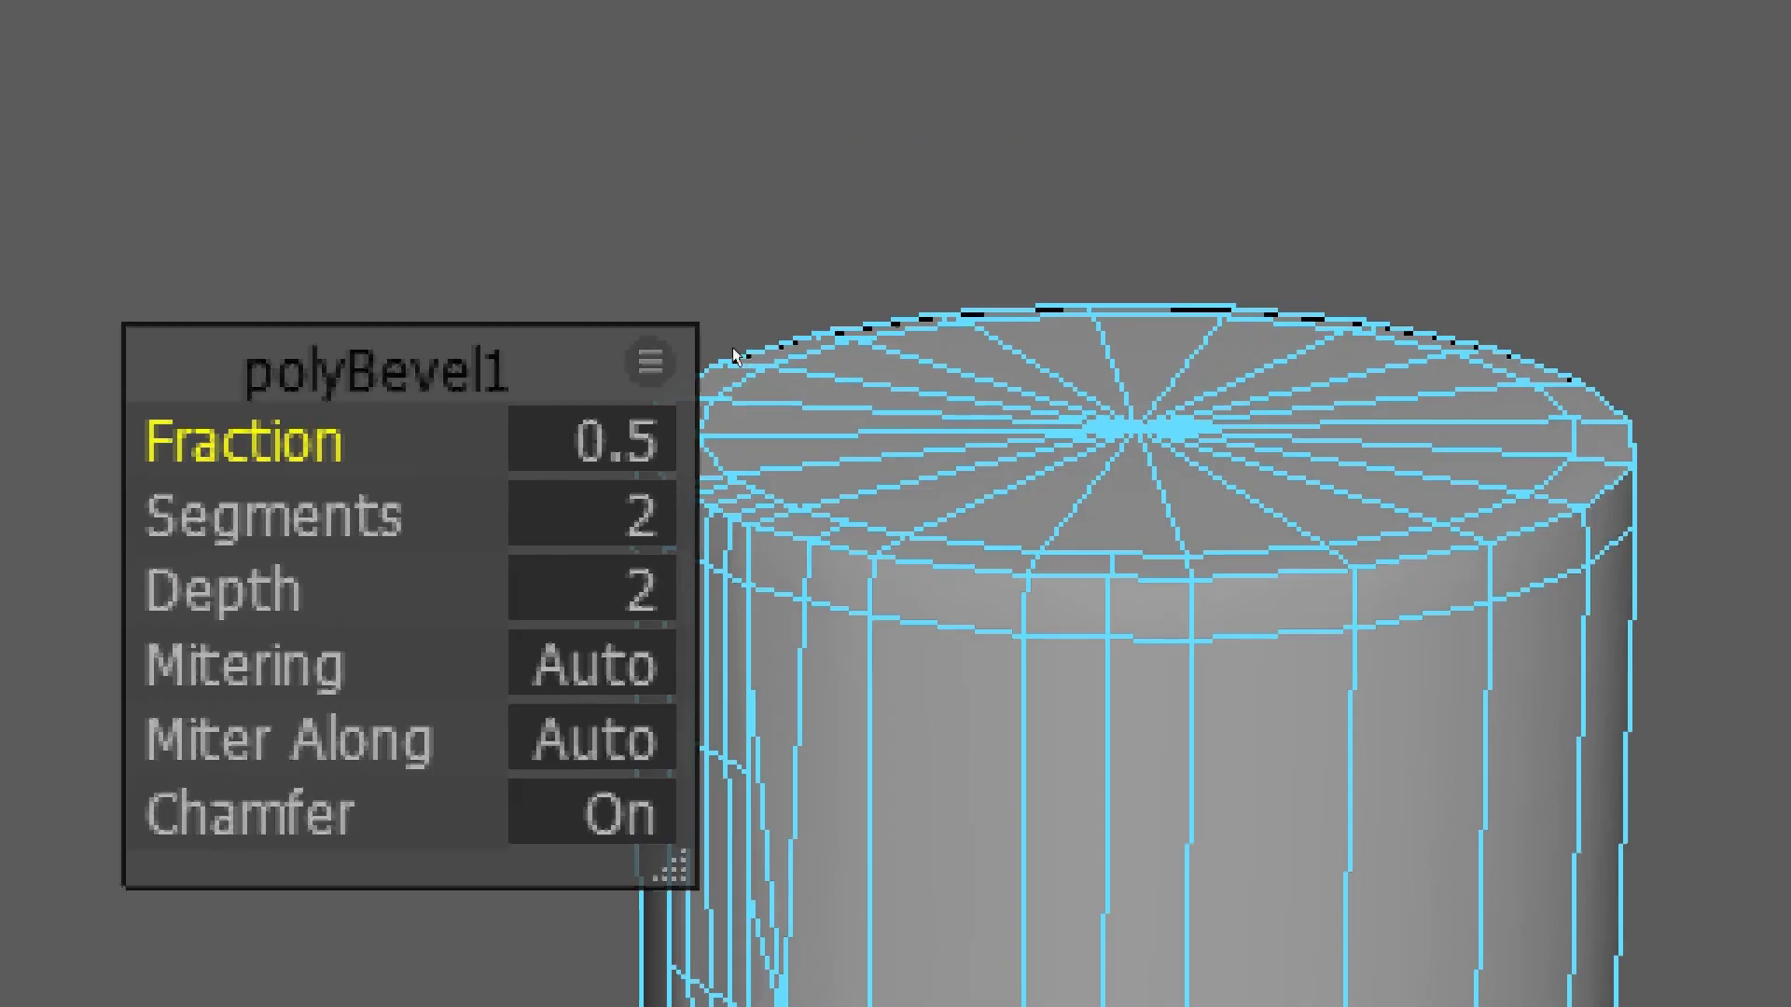
- Select all the triangular cap faces inside the bevelled top rim and move them slightly down below the rim
right_click_drag(1235, 504, 1235, 759)
left_click(840, 351)
left_click(826, 348, "shift")
left_click(803, 347, "shift")
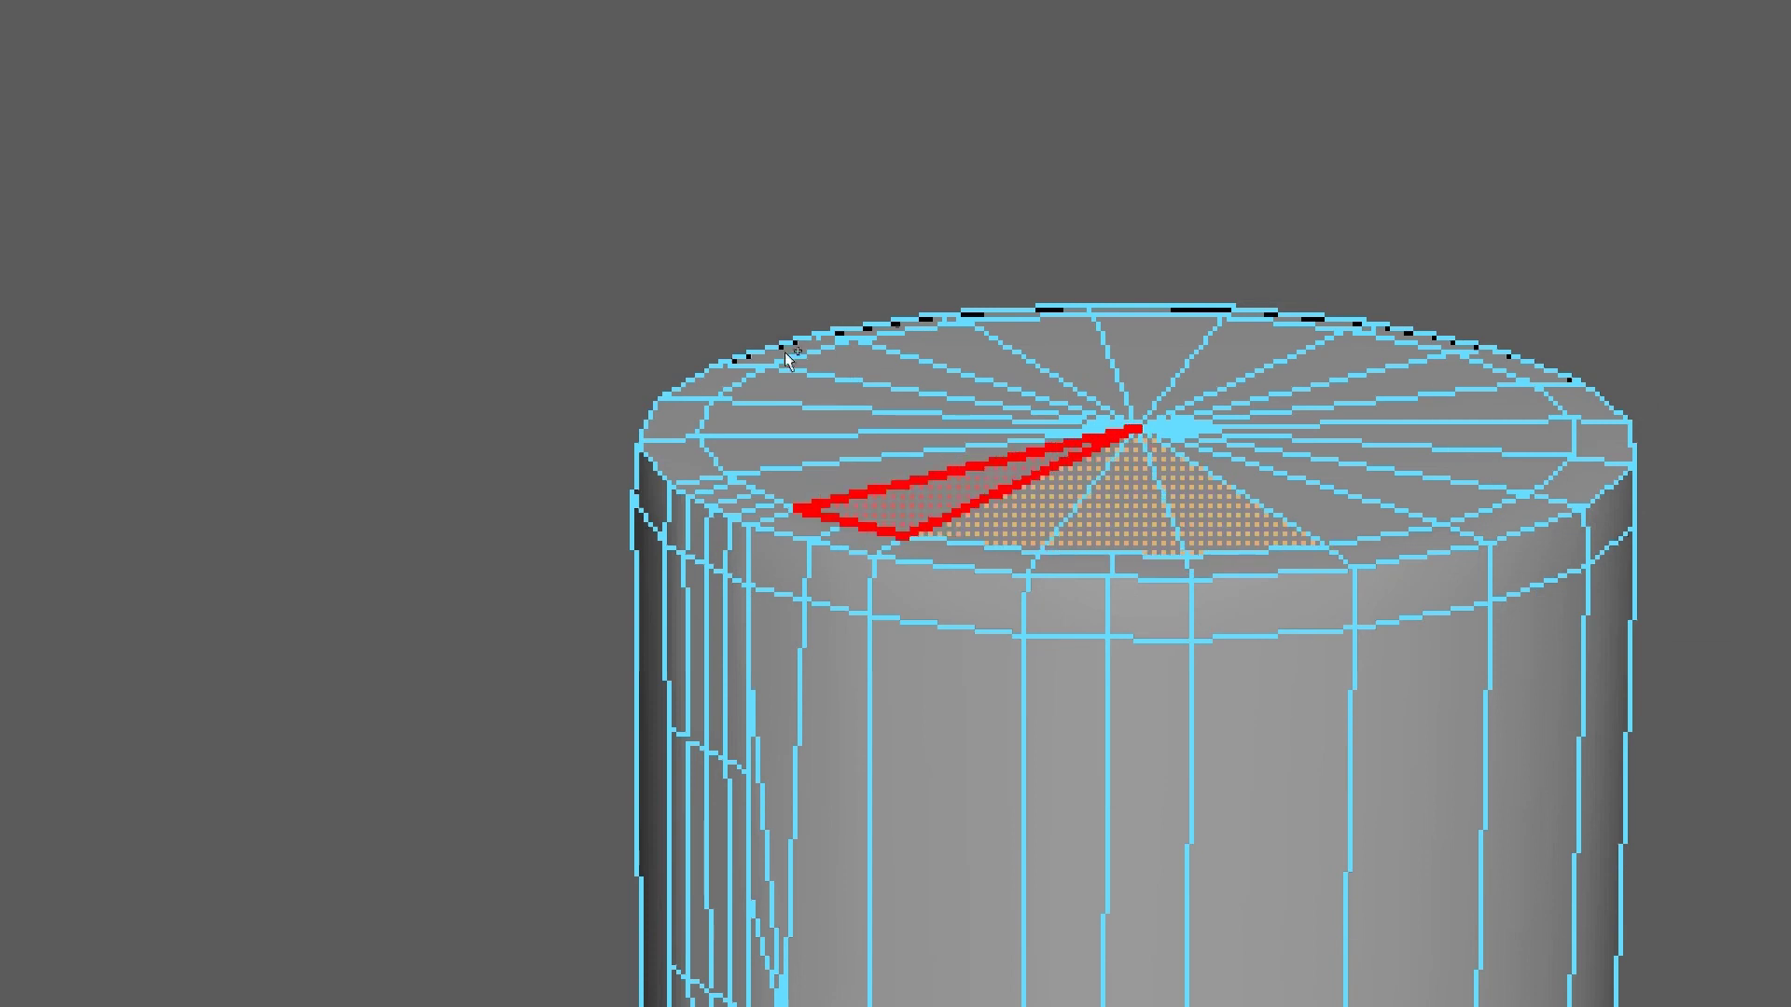
left_click_drag(857, 332, 813, 354, "shift")
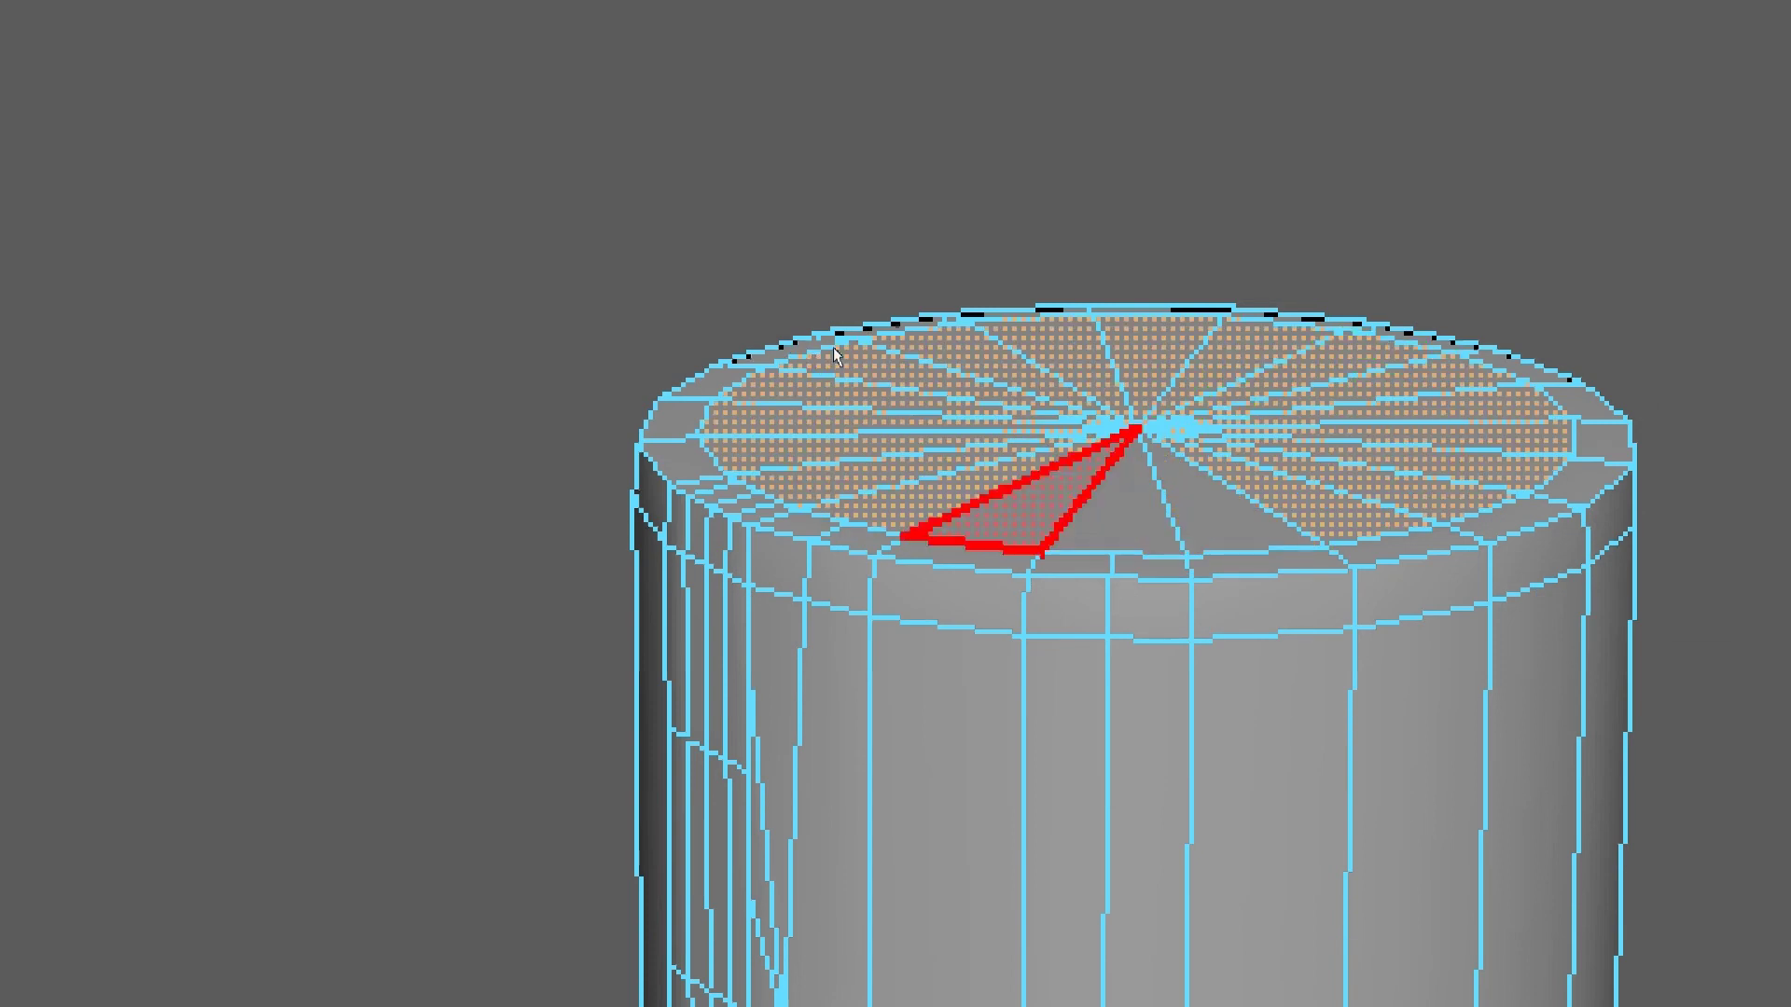
left_click(848, 355, "shift")
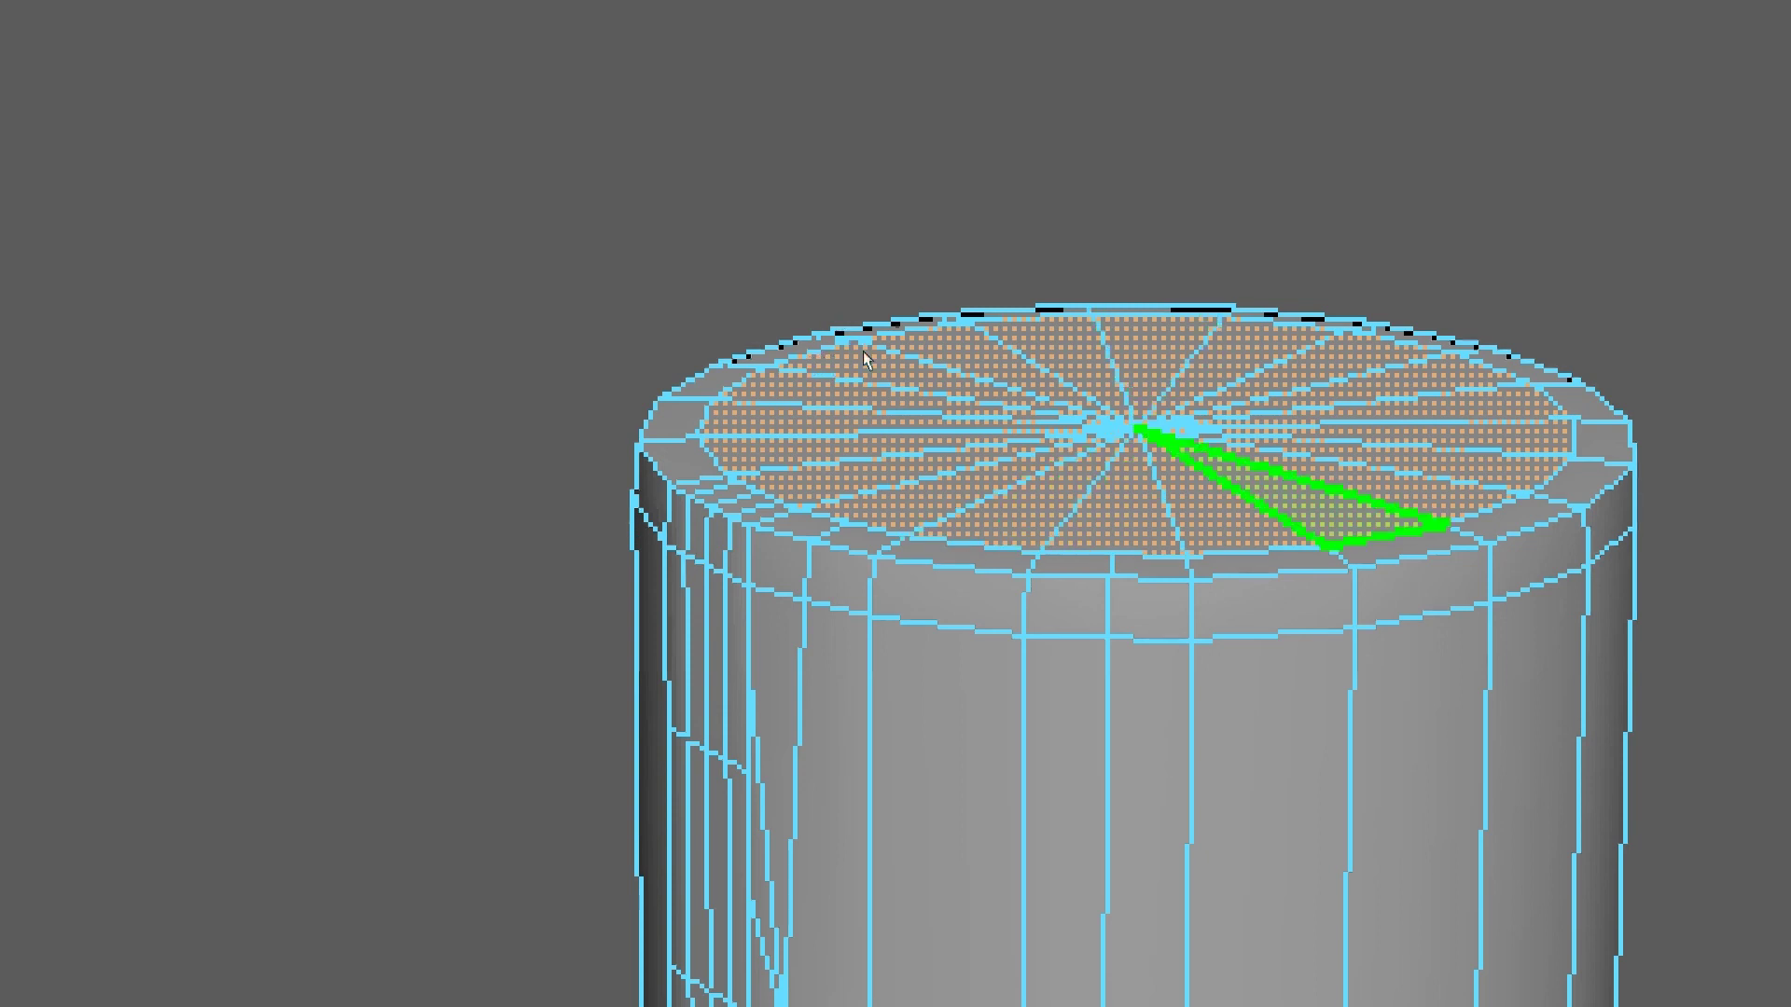
key("ctrl+e")
mouse_move(853, 340)
middle_mouse_down()
mouse_move(841, 299)
mouse_move(847, 360)
mouse_move(844, 342)
middle_mouse_up()
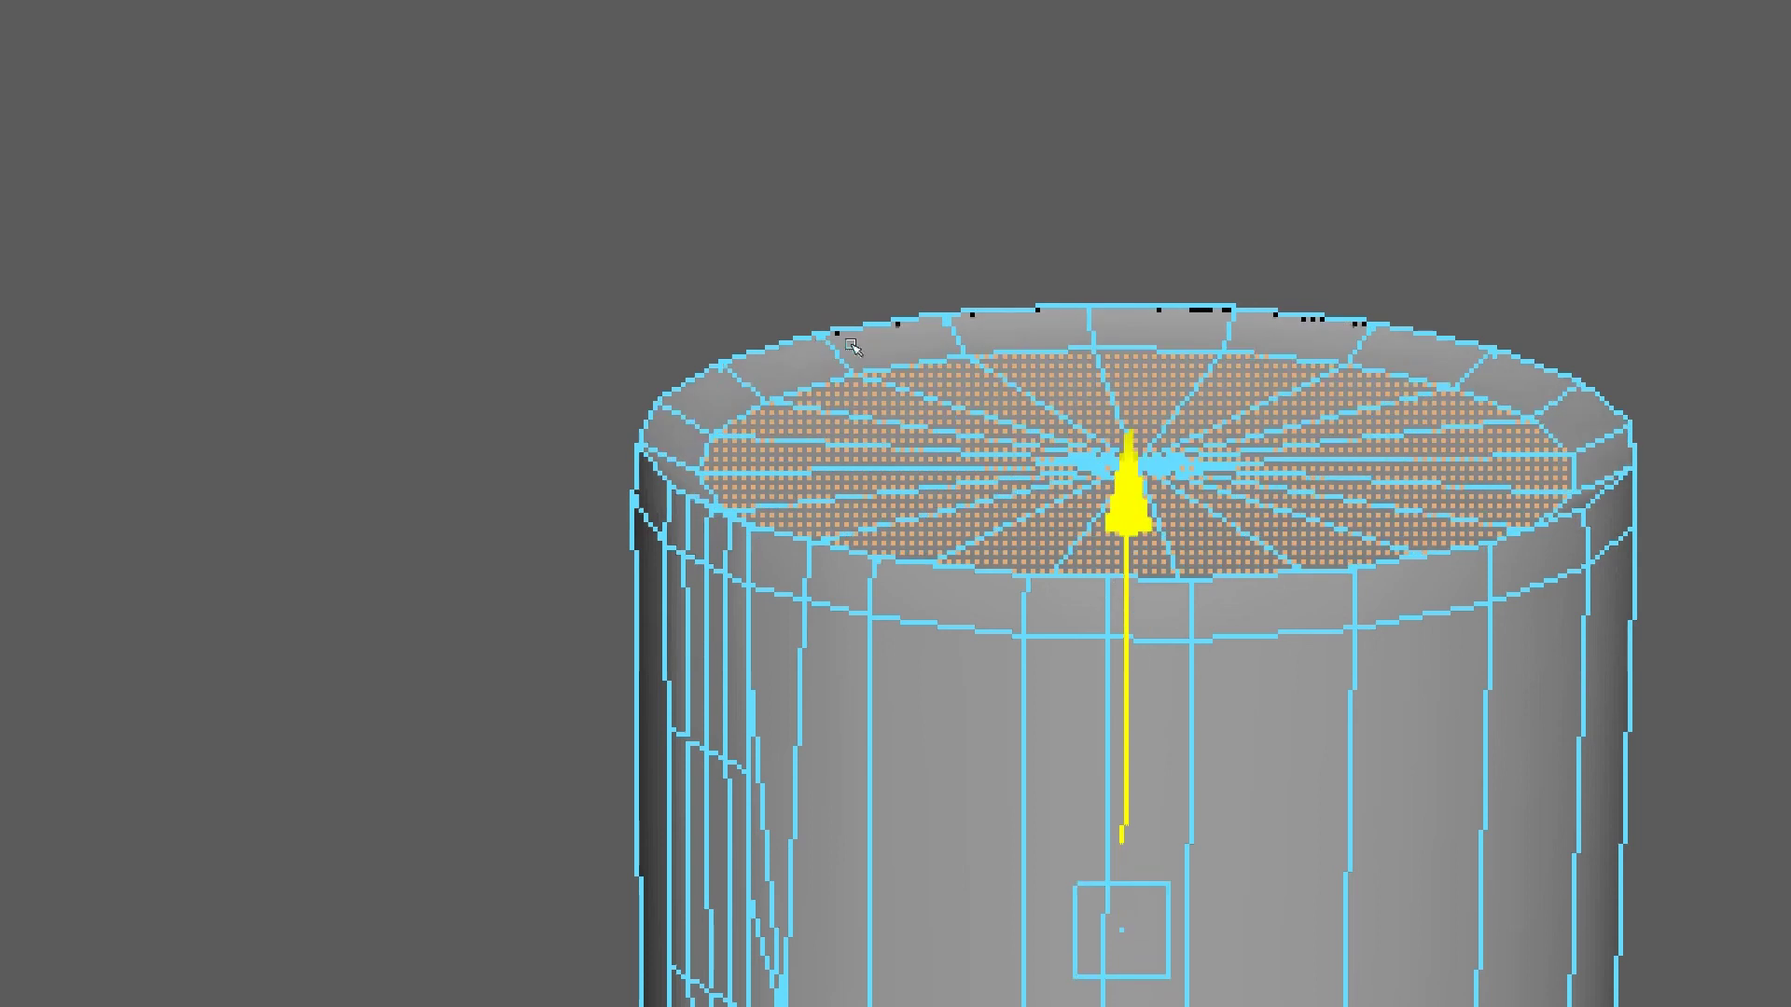
- Inspect the cylinder's side and underside, and clear the face selection
key("f")
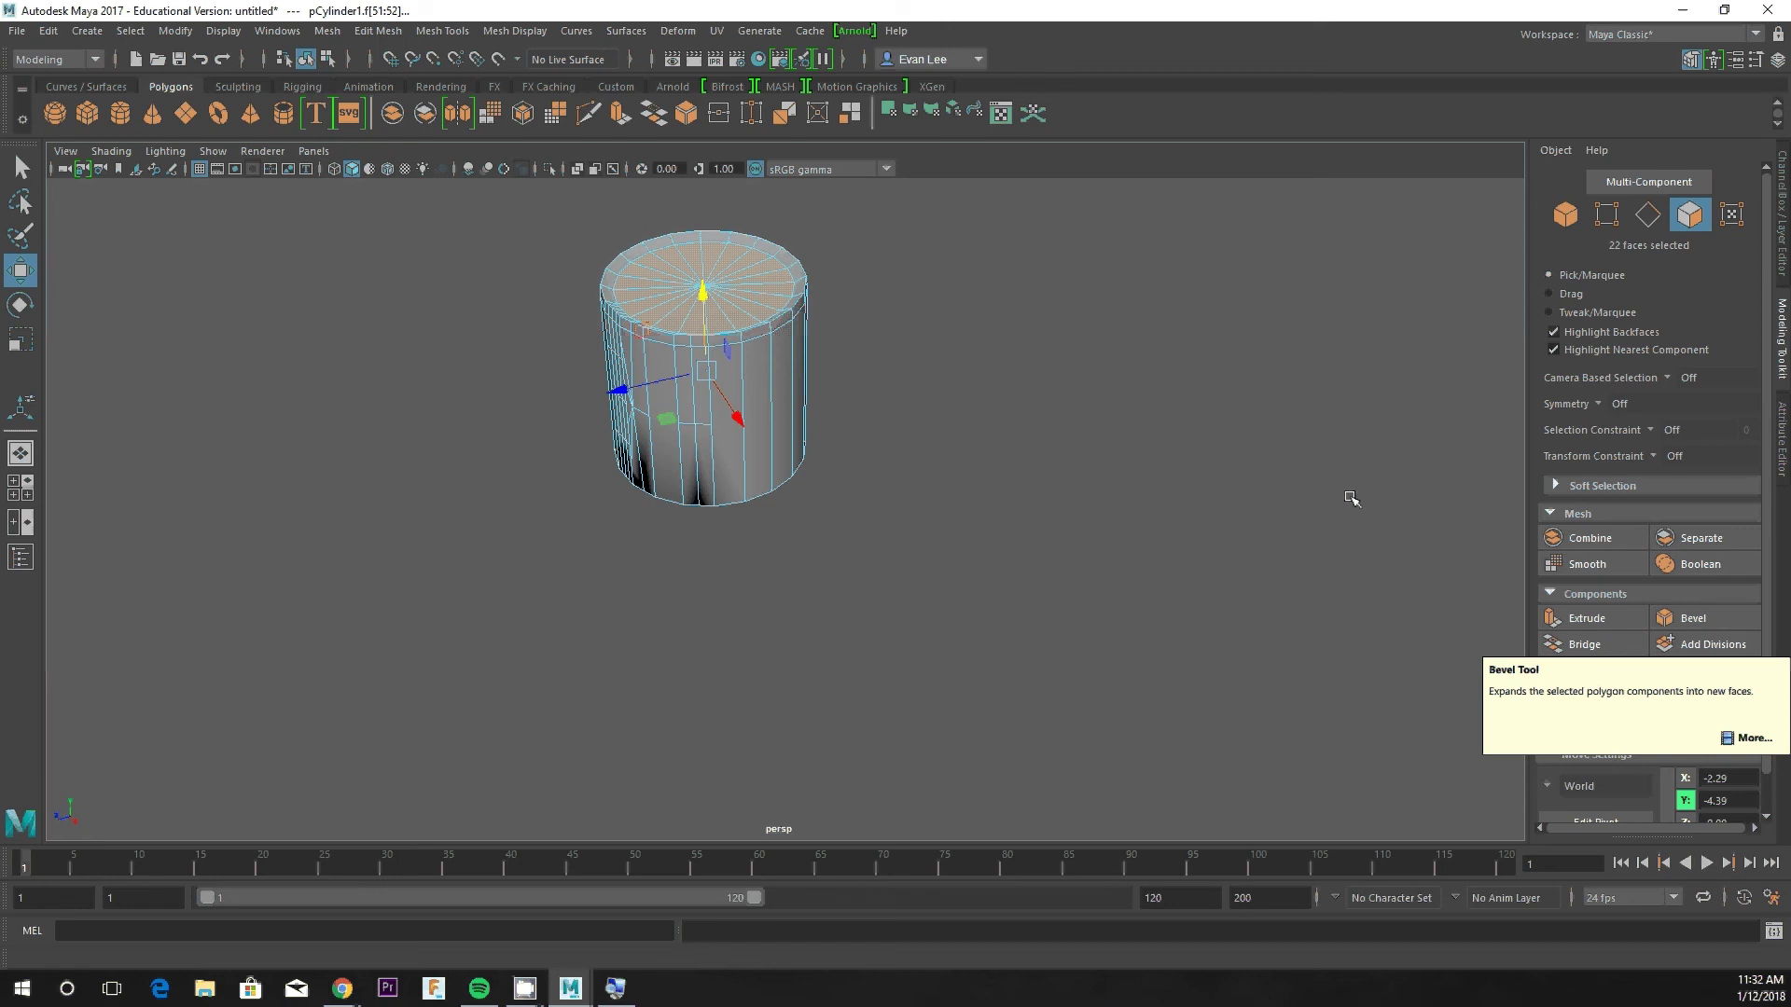
scroll(840, 456, "up", 5)
left_click_drag(860, 456, 865, 498, "alt")
scroll(868, 496, "up", 4)
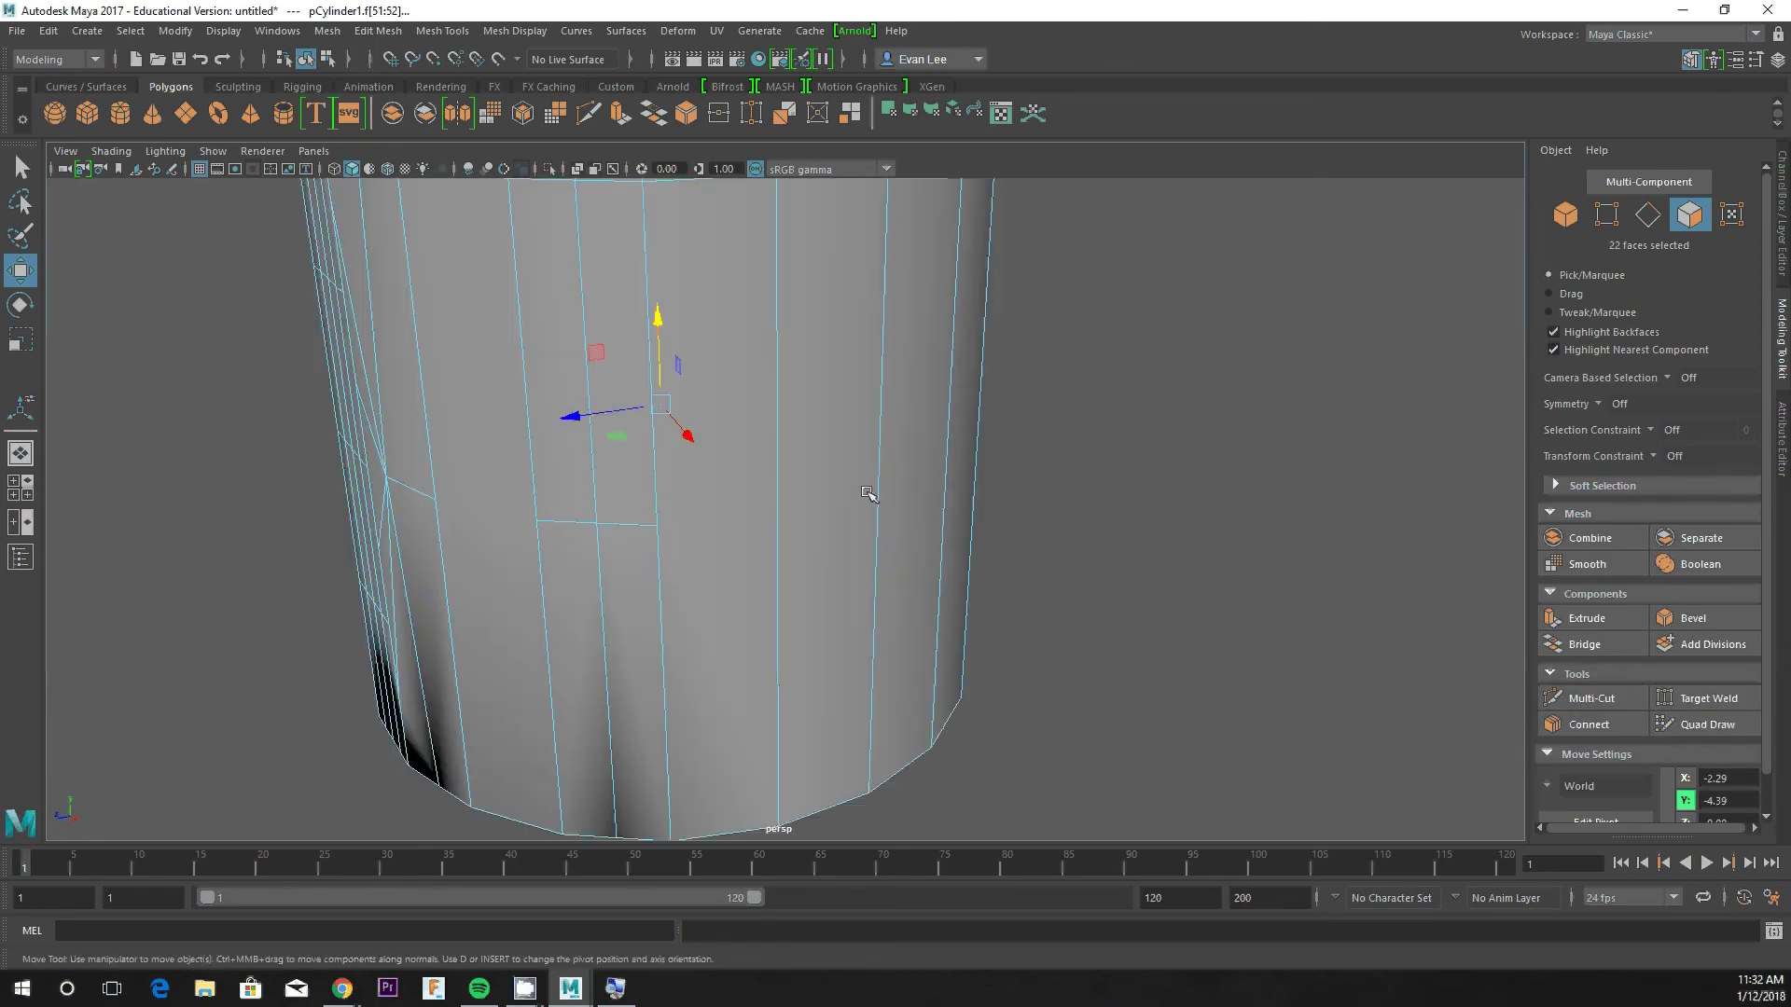
middle_click_drag(884, 421, 918, 384, "alt")
left_click_drag(919, 384, 883, 447, "alt")
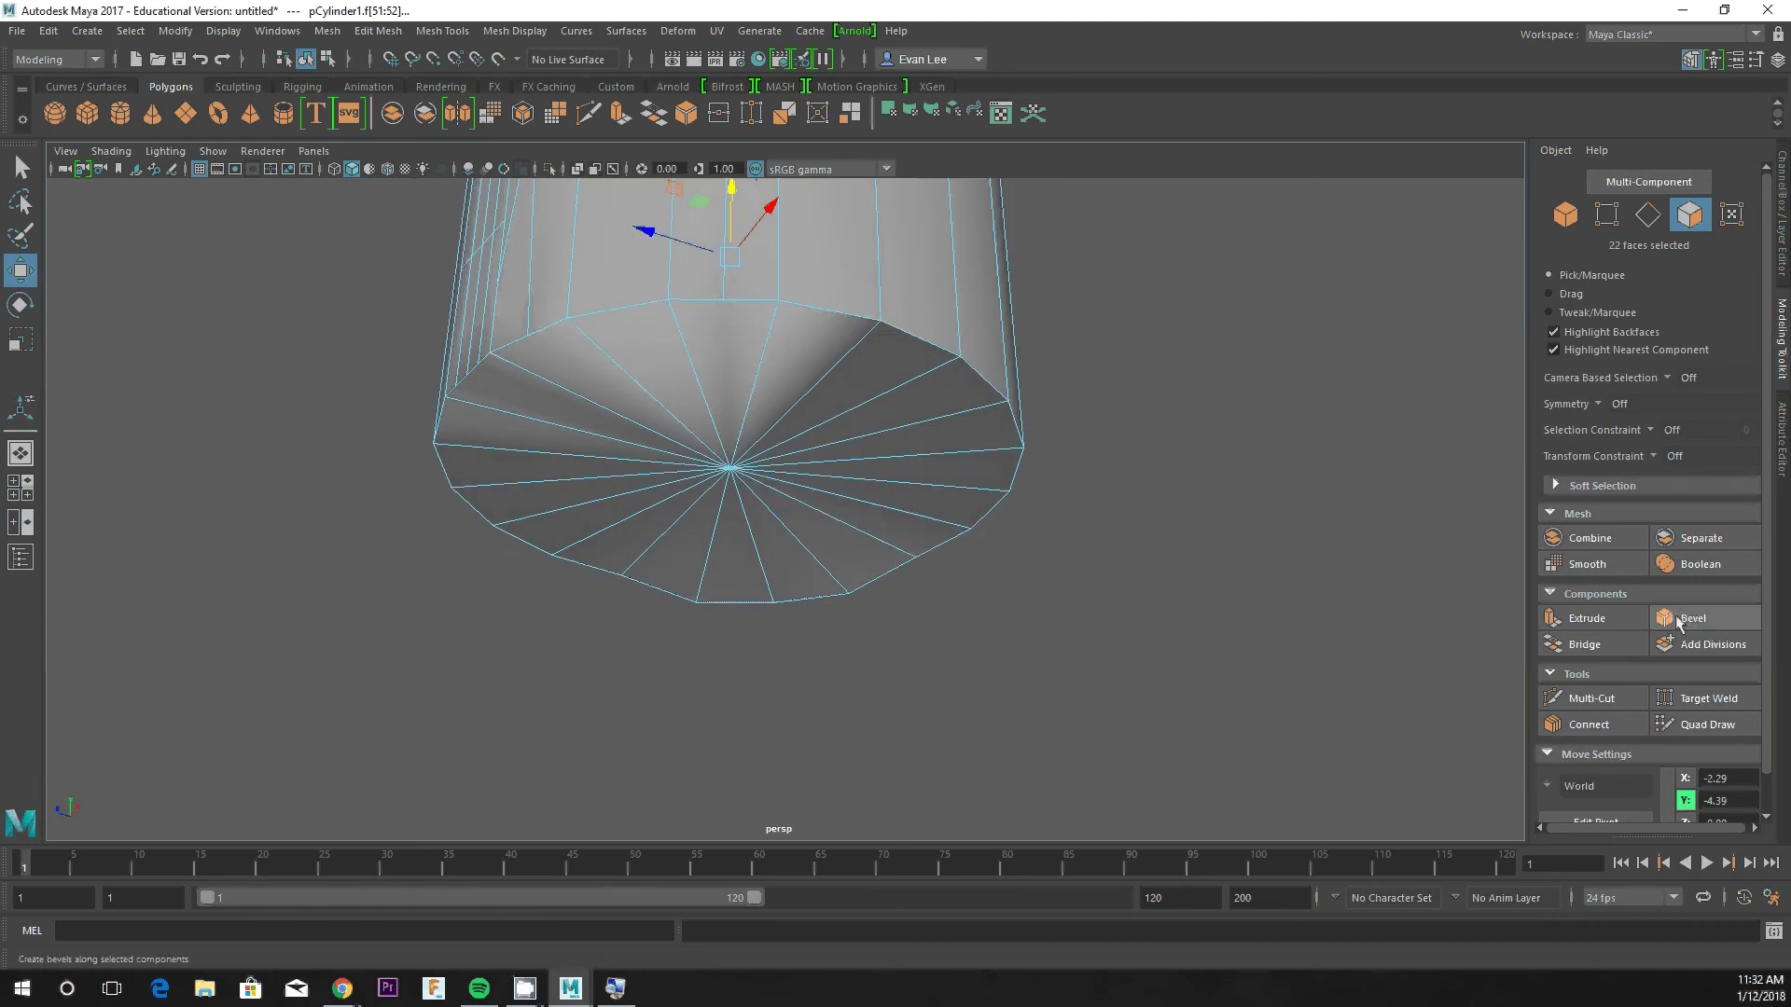
left_click(1372, 580)
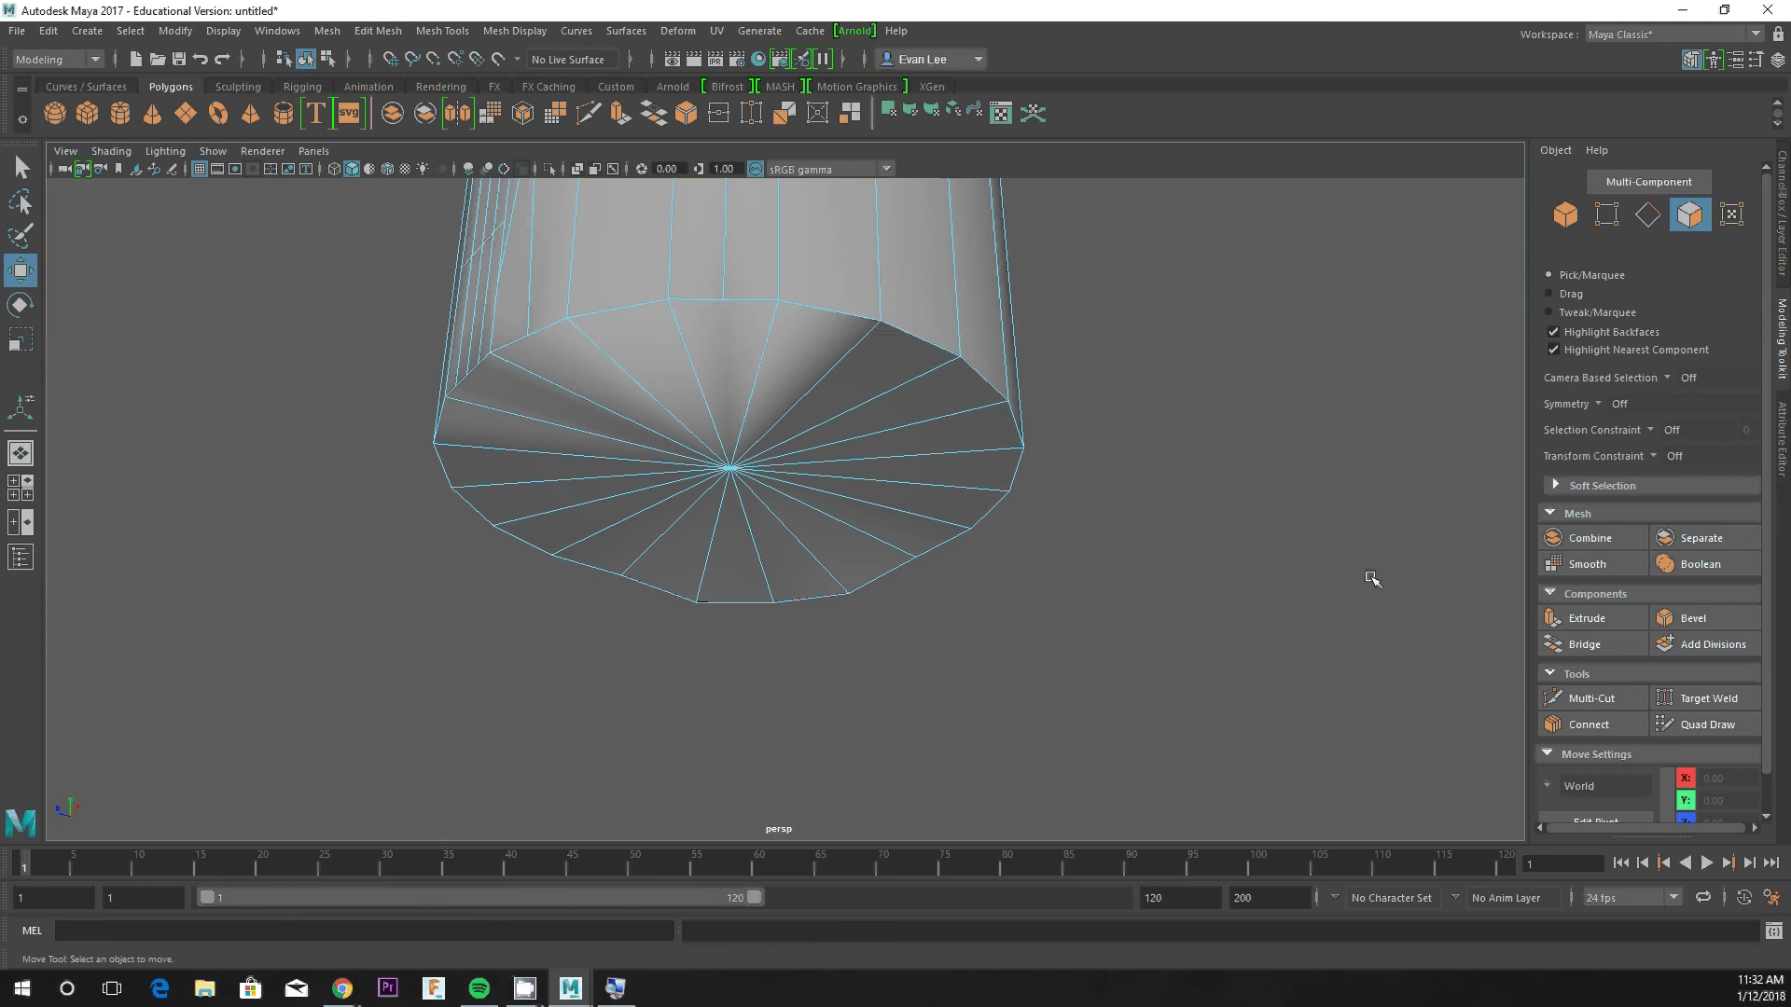